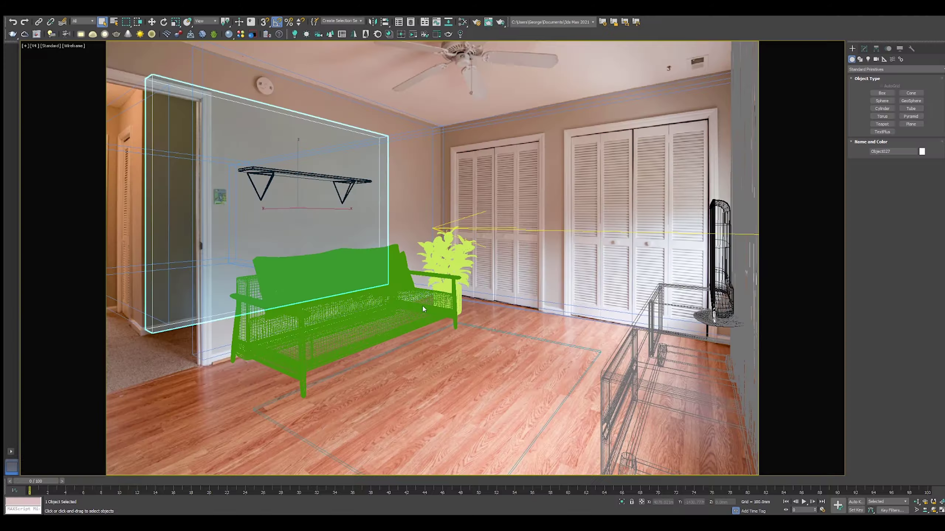
# Open the V-Ray render settings and start an interactive render of camera view V4
pyautogui.click(476, 21)
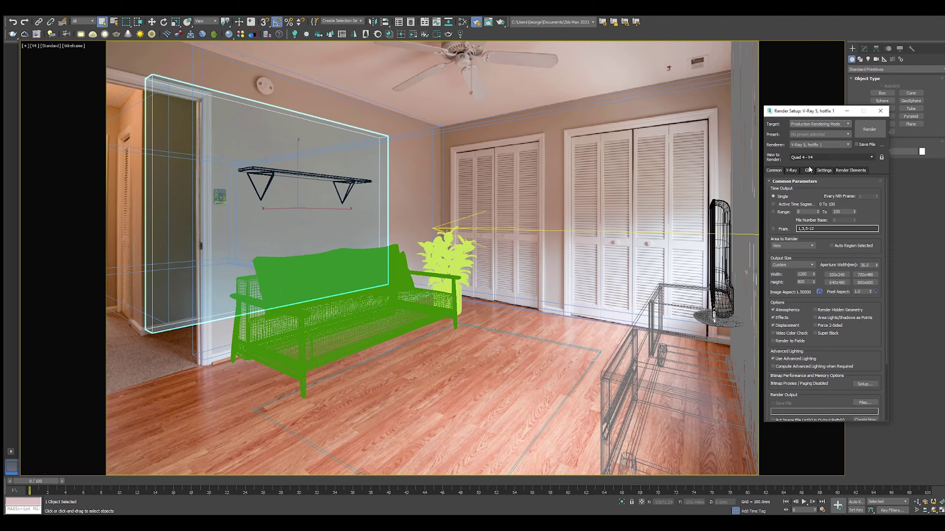
pyautogui.click(792, 170)
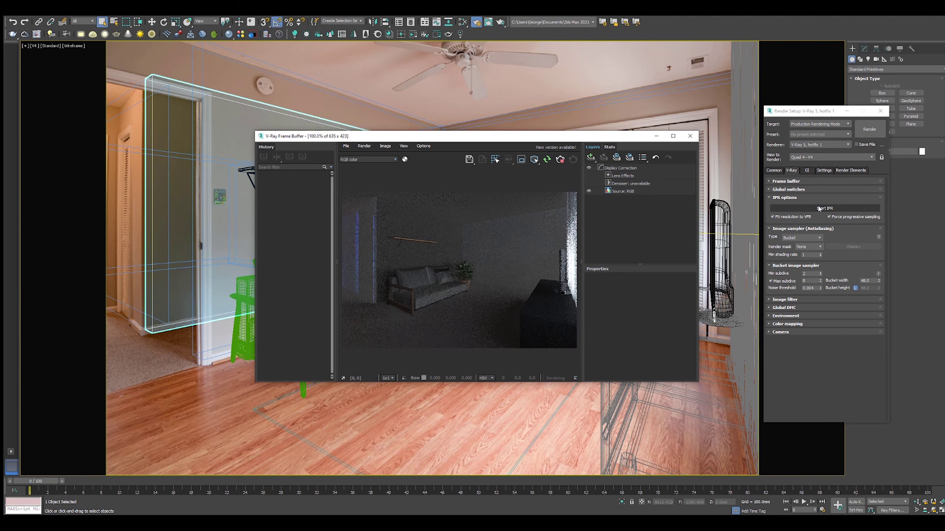
pyautogui.moveTo(521, 136); pyautogui.dragTo(498, 135)
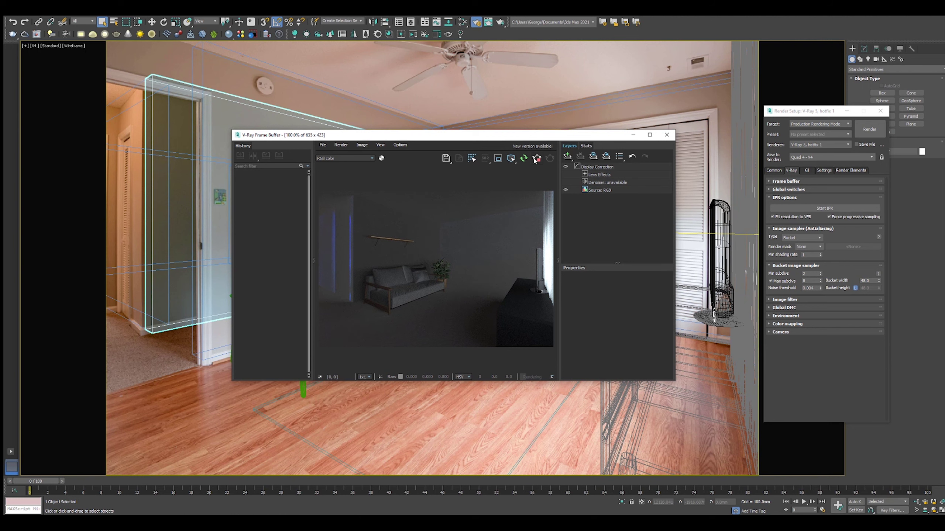
# Add the room photo as a background layer and an exposure layer with exposure 0.321 and highlight burn 0.821, then close the frame buffer
pyautogui.click(575, 176)
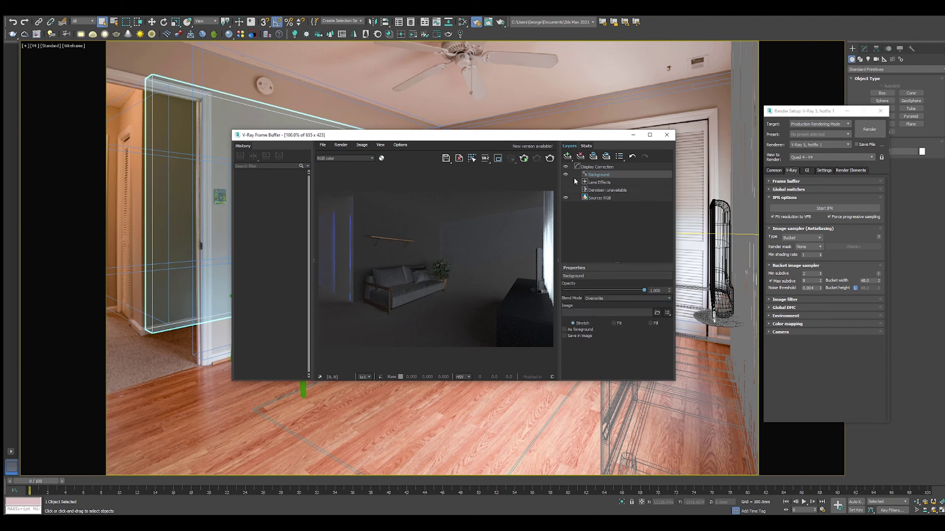
pyautogui.click(591, 217)
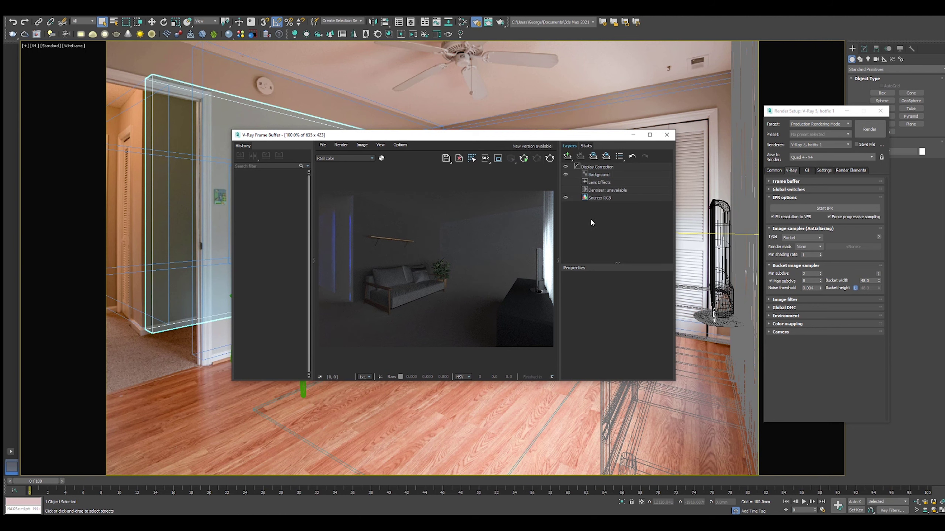
pyautogui.click(593, 175)
pyautogui.click(657, 314)
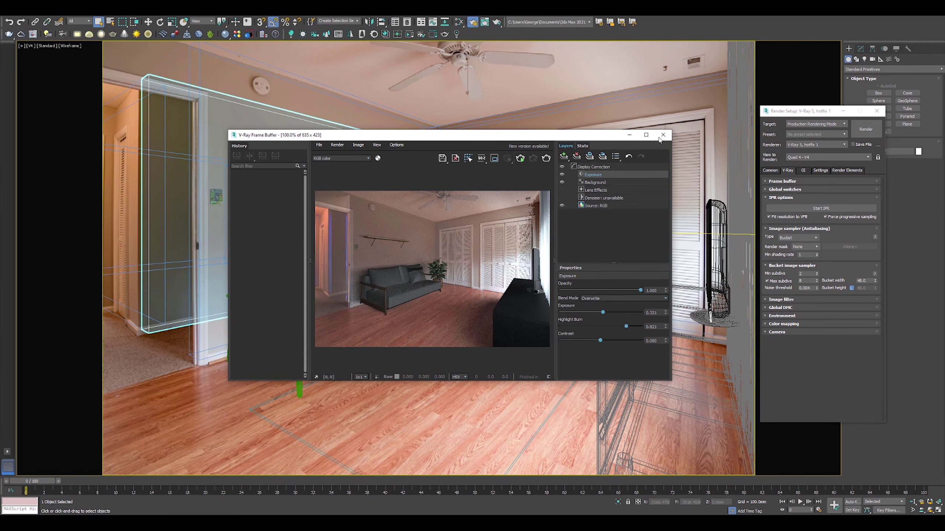
pyautogui.click(662, 135)
# Switch the viewport to default shading without edged faces and select the sofa
pyautogui.click(500, 179)
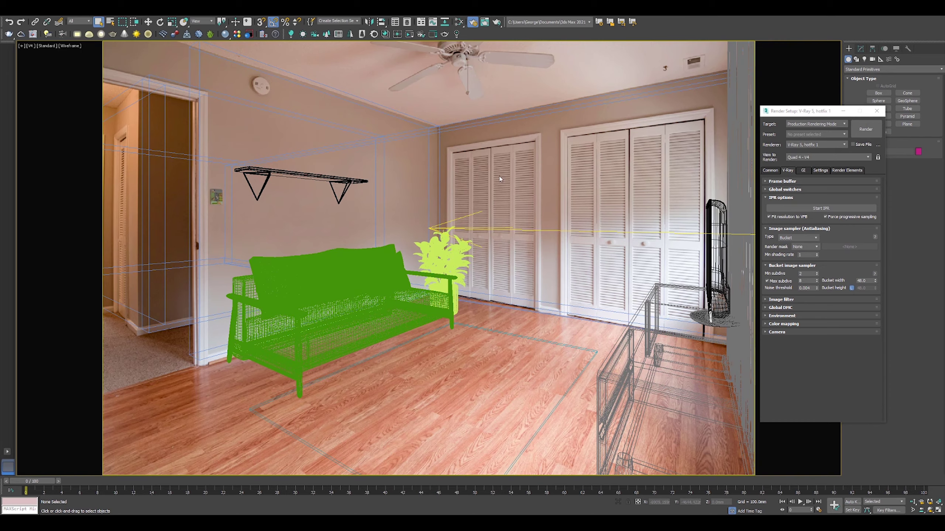
pyautogui.press('F3')
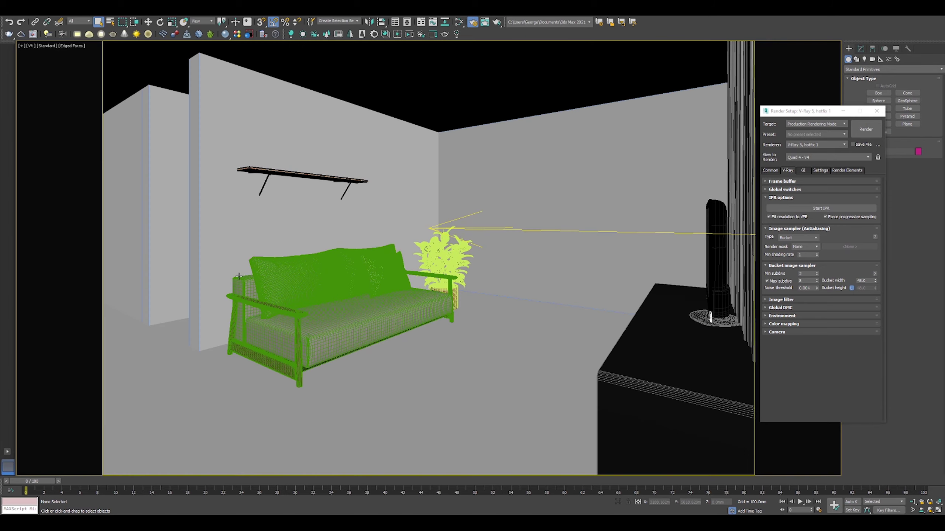
pyautogui.press('F4')
pyautogui.click(239, 306)
pyautogui.press('F3')
pyautogui.press('F3')
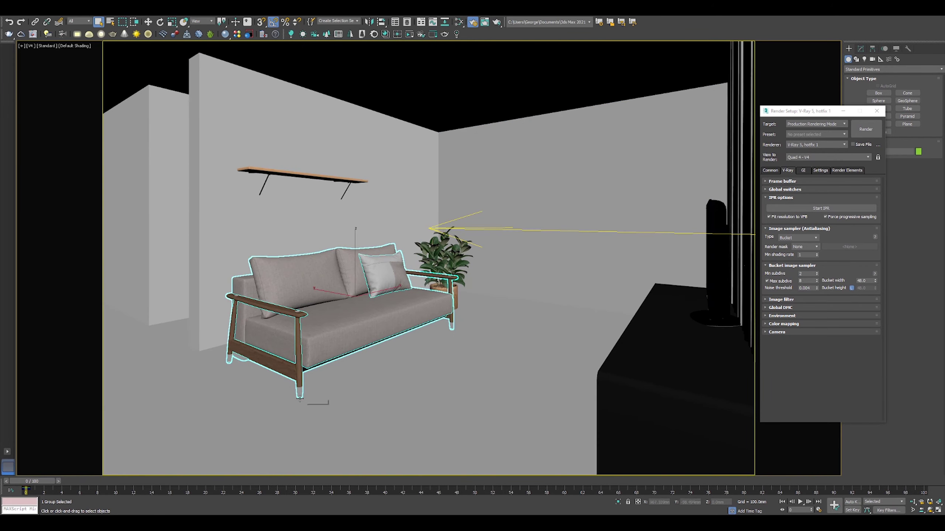
# Move the sofa's pivot to the base of its front leg, using vertex snap
pyautogui.press('w')
pyautogui.click(872, 48)
pyautogui.click(893, 99)
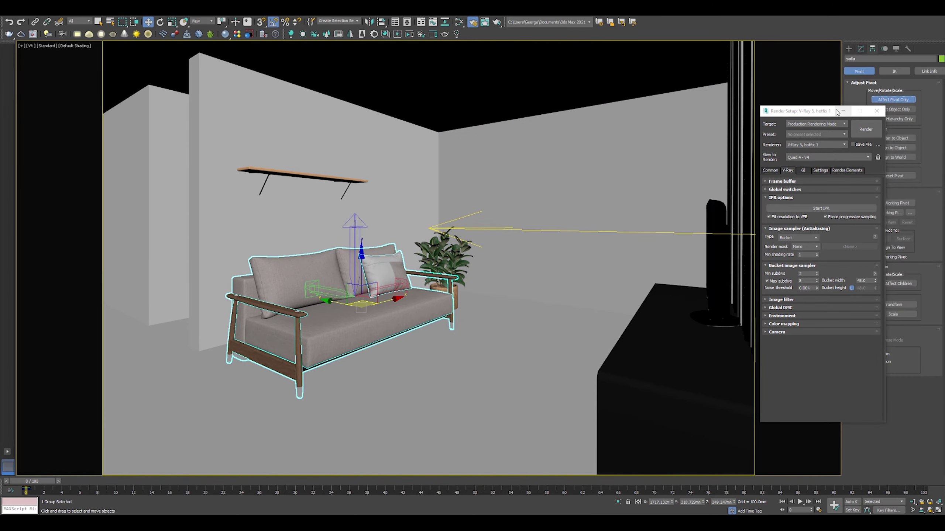
pyautogui.moveTo(837, 113); pyautogui.dragTo(787, 80)
pyautogui.moveTo(352, 266); pyautogui.dragTo(351, 355)
pyautogui.moveTo(354, 391); pyautogui.dragTo(299, 396)
pyautogui.press('s')
pyautogui.press('F3')
pyautogui.press('e')
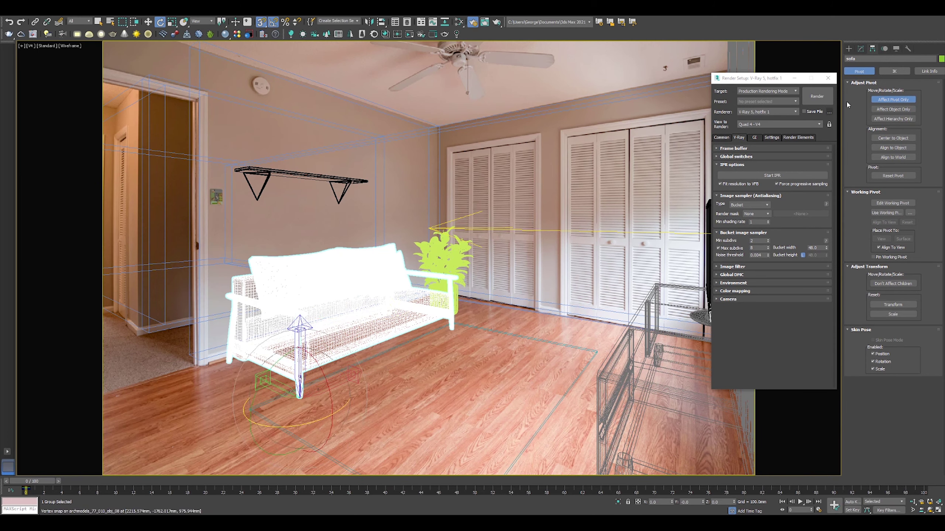
pyautogui.press('r')
pyautogui.click(892, 100)
# Try to move the sofa by its new pivot with vertex snap, and undo the move
pyautogui.press('F3')
pyautogui.press('w')
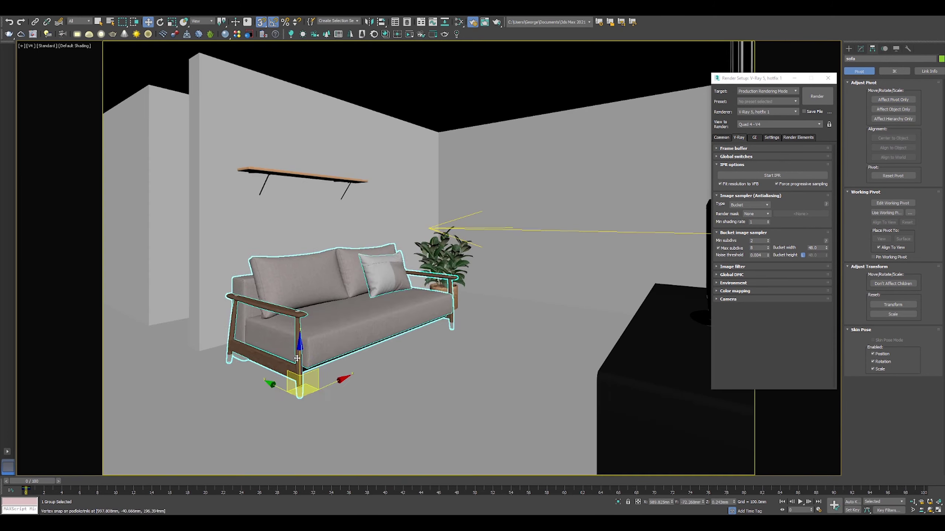
pyautogui.moveTo(300, 357)
pyautogui.mouseDown()
pyautogui.moveTo(303, 346)
pyautogui.moveTo(214, 356)
pyautogui.moveTo(254, 316)
pyautogui.moveTo(225, 339)
pyautogui.mouseUp()
pyautogui.hotkey('ctrl', 'z')
pyautogui.hotkey('ctrl', 'z')
# Check the axis constraint option for snapping and try snapping the sofa to the base of the wall's corner
pyautogui.rightClick(261, 23)
pyautogui.click(442, 221)
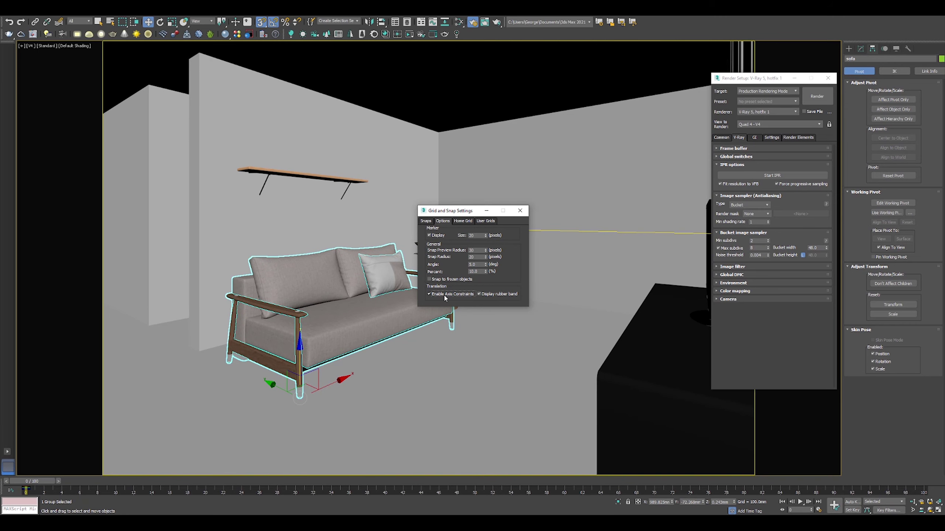
pyautogui.click(520, 211)
pyautogui.moveTo(372, 353); pyautogui.dragTo(198, 350)
pyautogui.press('F3')
pyautogui.press('F3')
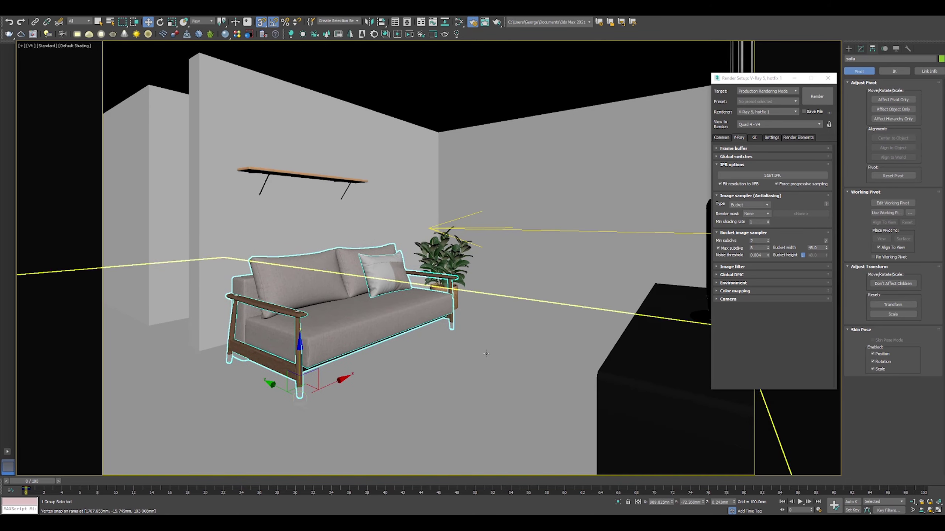
# Snap the floor slab vertically to the base of the sofa's leg in the front view
pyautogui.click(486, 353)
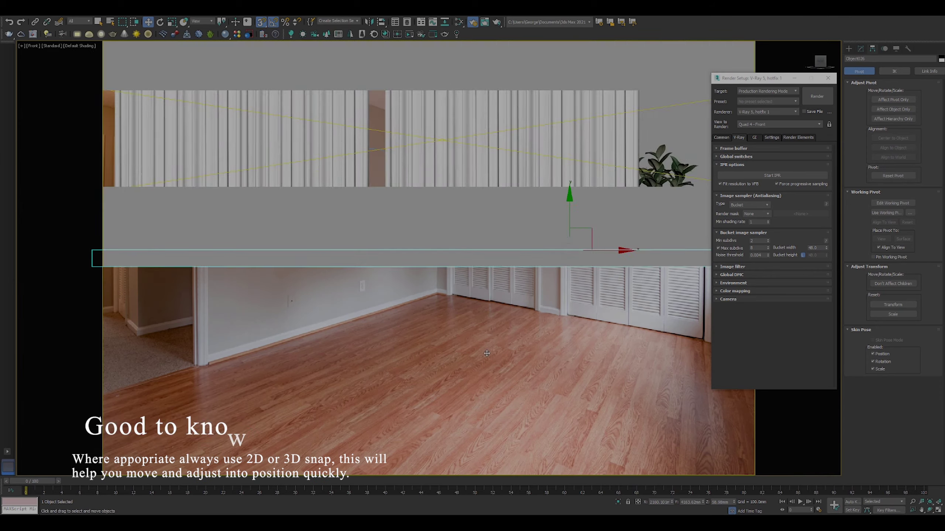
pyautogui.moveTo(570, 258); pyautogui.dragTo(350, 264, button='middle')
pyautogui.scroll(3, 323, 271)
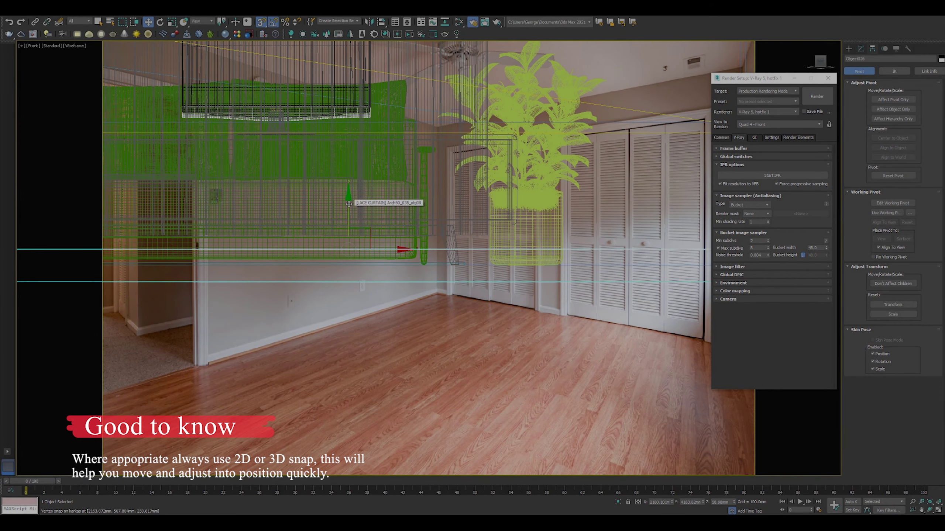
pyautogui.moveTo(348, 197); pyautogui.dragTo(422, 265)
pyautogui.scroll(-3, 437, 278)
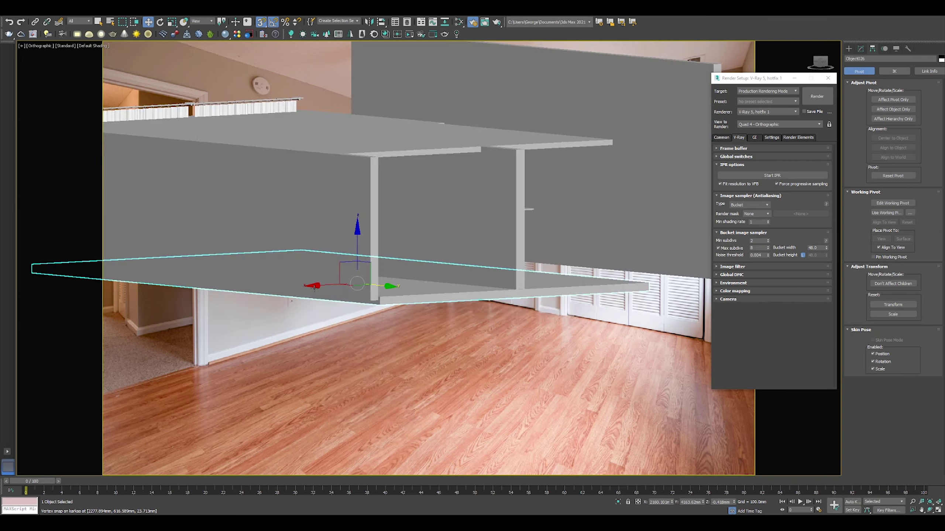
# Convert the floor slab to an Editable Poly and check its polygons
pyautogui.keyDown('alt'); pyautogui.moveTo(315, 288); pyautogui.dragTo(333, 283, button='middle'); pyautogui.keyUp('alt')
pyautogui.rightClick(333, 283)
pyautogui.click(443, 366)
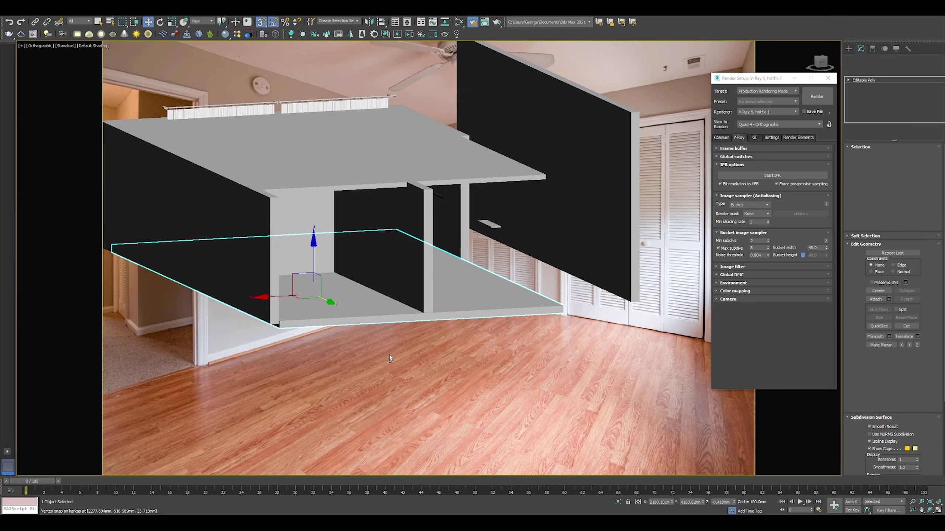
pyautogui.keyDown('alt'); pyautogui.moveTo(390, 354); pyautogui.dragTo(346, 320, button='middle'); pyautogui.keyUp('alt')
pyautogui.press('4')
pyautogui.click(378, 278)
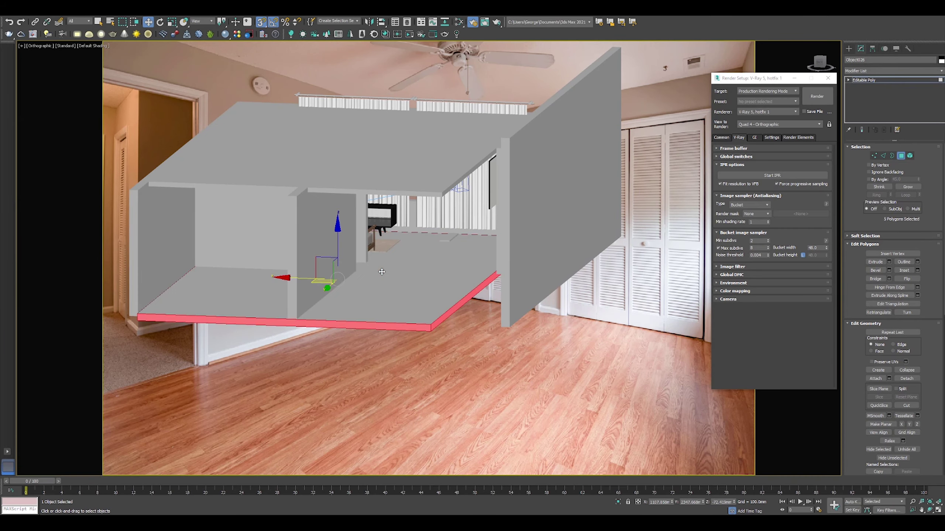
pyautogui.press('4')
pyautogui.click(383, 357)
# Examine the floor slab's height against the sofa's leg in the front wireframe view
pyautogui.click(373, 276)
pyautogui.press('f')
pyautogui.press('z')
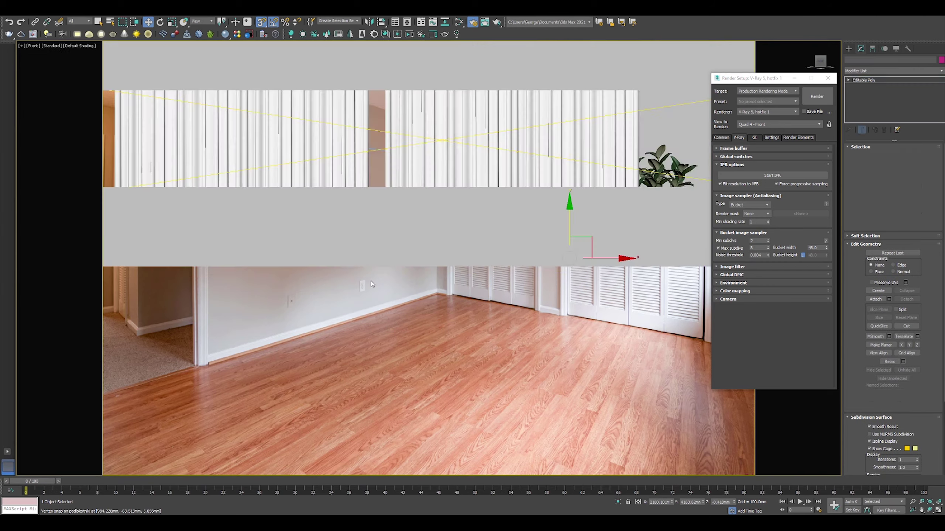
pyautogui.press('F3')
pyautogui.scroll(5, 557, 259)
pyautogui.scroll(4, 603, 238)
pyautogui.moveTo(604, 239); pyautogui.dragTo(342, 239, button='middle')
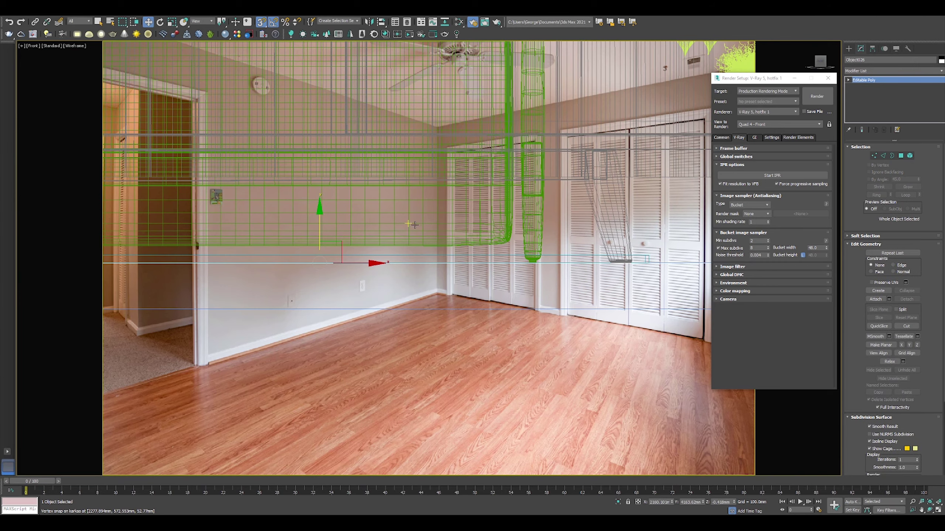
pyautogui.scroll(-8, 407, 309)
pyautogui.click(407, 309)
# Switch to a shaded perspective view of the whole room, turn off snapping and open the pivot settings
pyautogui.press('F3')
pyautogui.moveTo(400, 302)
pyautogui.keyDown('alt'); pyautogui.mouseDown(button='middle')
pyautogui.moveTo(356, 298)
pyautogui.moveTo(465, 276)
pyautogui.moveTo(493, 251)
pyautogui.mouseUp(button='middle'); pyautogui.keyUp('alt')
pyautogui.scroll(-4, 380, 298)
pyautogui.press('p')
pyautogui.scroll(-10, 361, 265)
pyautogui.press('s')
pyautogui.scroll(4, 494, 251)
pyautogui.click(872, 49)
pyautogui.scroll(-3, 517, 208)
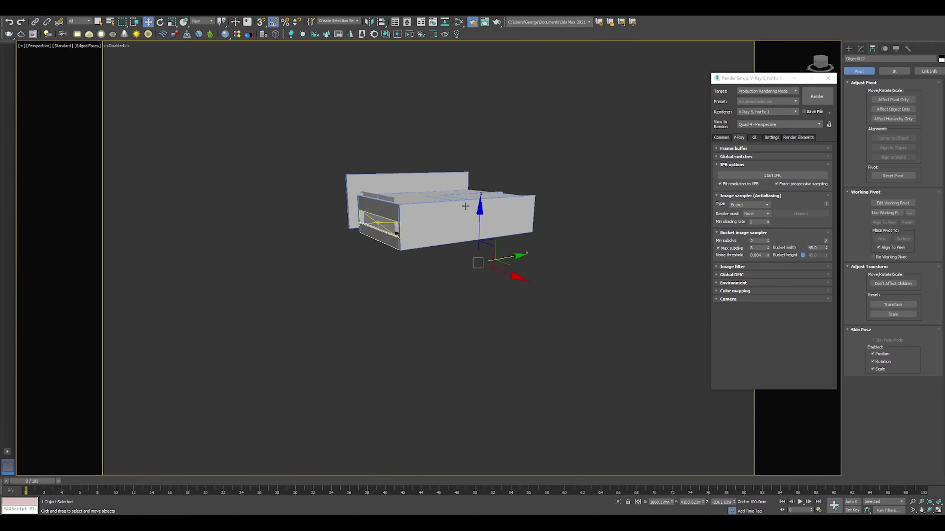
# Select the nine room shell pieces and center their pivots to the objects
pyautogui.keyDown('alt'); pyautogui.moveTo(406, 205); pyautogui.dragTo(441, 200, button='middle'); pyautogui.keyUp('alt')
pyautogui.press('F4')
pyautogui.press('F4')
pyautogui.scroll(4, 418, 195)
pyautogui.click(420, 198)
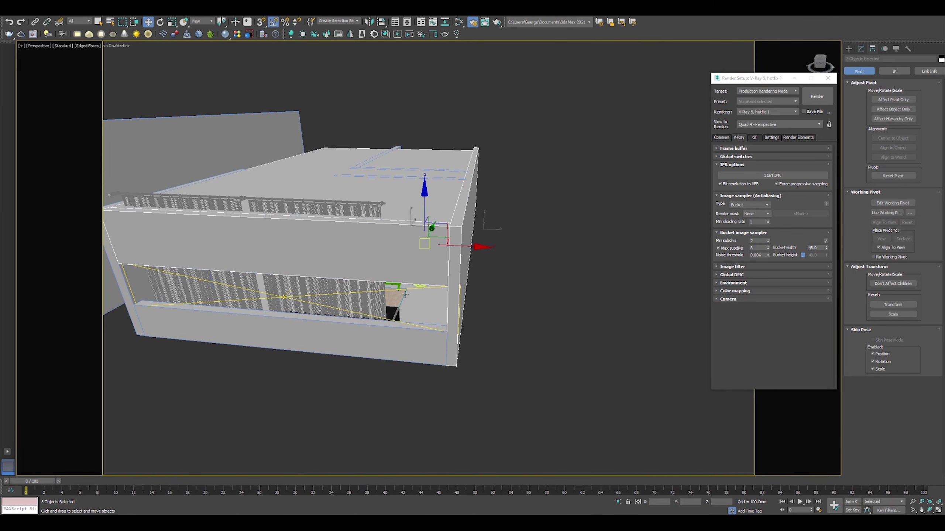
pyautogui.keyDown('alt'); pyautogui.moveTo(426, 240); pyautogui.dragTo(335, 209, button='middle'); pyautogui.keyUp('alt')
pyautogui.scroll(5, 446, 208)
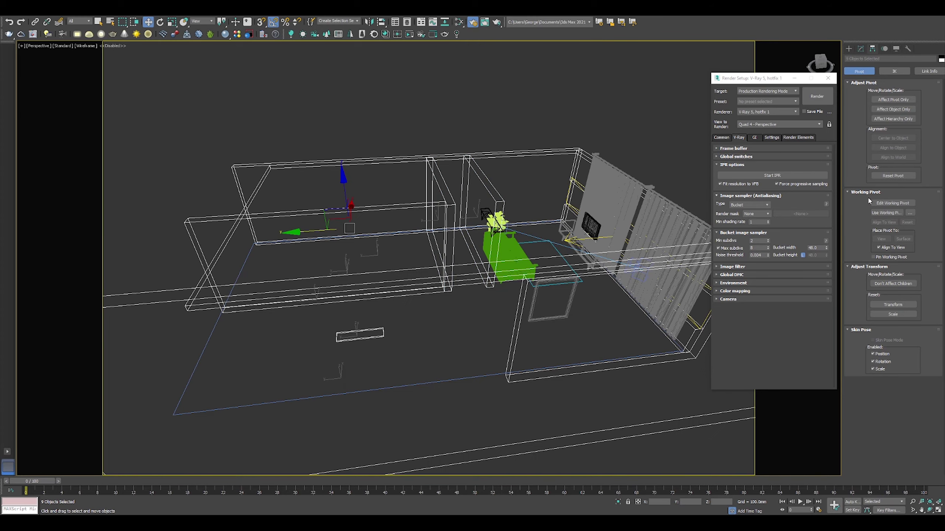
pyautogui.press('F3')
pyautogui.click(891, 101)
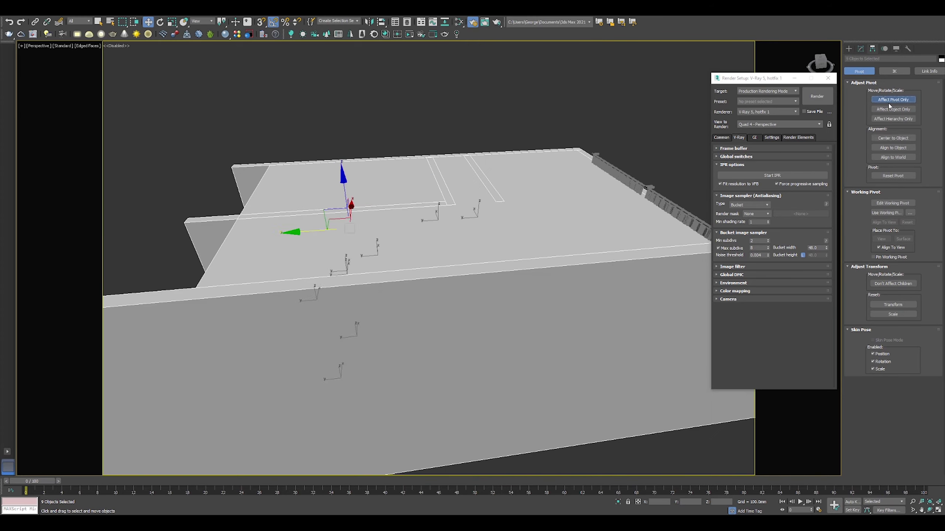
pyautogui.click(892, 138)
pyautogui.scroll(-5, 483, 230)
pyautogui.keyDown('alt'); pyautogui.moveTo(539, 241); pyautogui.dragTo(447, 227, button='middle'); pyautogui.keyUp('alt')
pyautogui.click(635, 144)
# Select both curtain groups at the window opening and hide them
pyautogui.scroll(6, 494, 234)
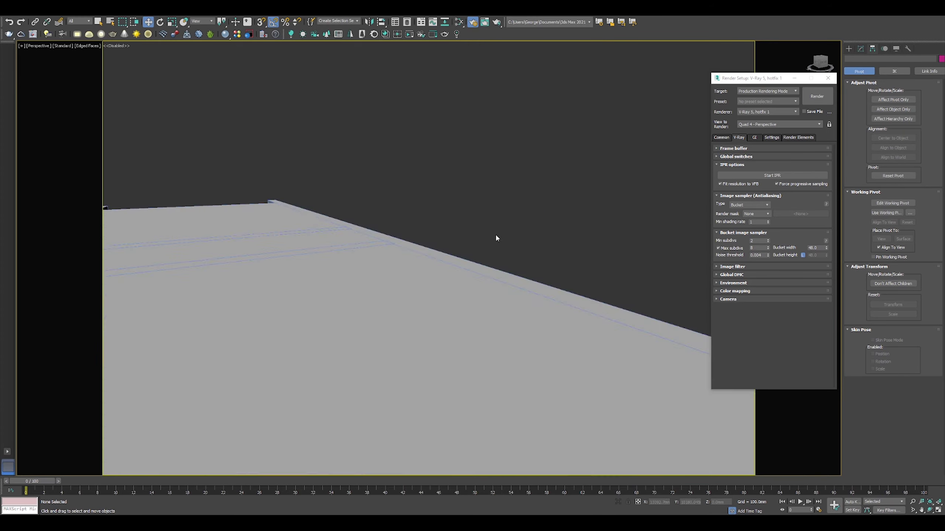
pyautogui.scroll(-4, 511, 218)
pyautogui.scroll(3, 513, 225)
pyautogui.click(528, 242)
pyautogui.keyDown('alt'); pyautogui.moveTo(528, 241); pyautogui.dragTo(432, 264, button='middle'); pyautogui.keyUp('alt')
pyautogui.moveTo(513, 342); pyautogui.dragTo(374, 354, button='middle')
pyautogui.click(312, 250)
pyautogui.keyDown('ctrl'); pyautogui.click(412, 241); pyautogui.keyUp('ctrl')
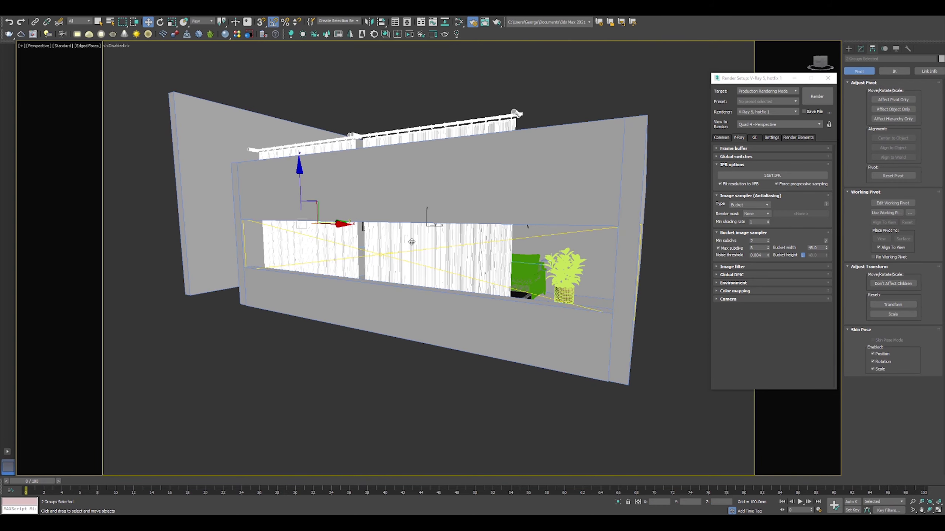
pyautogui.rightClick(425, 160)
pyautogui.click(432, 137)
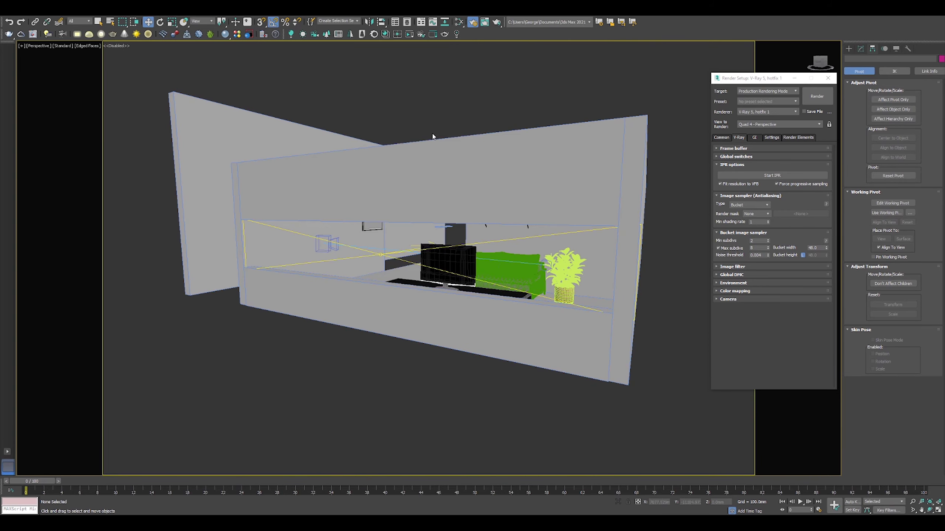
# Run an interactive test render from camera V4 and close the frame buffer
pyautogui.press('c')
pyautogui.click(759, 176)
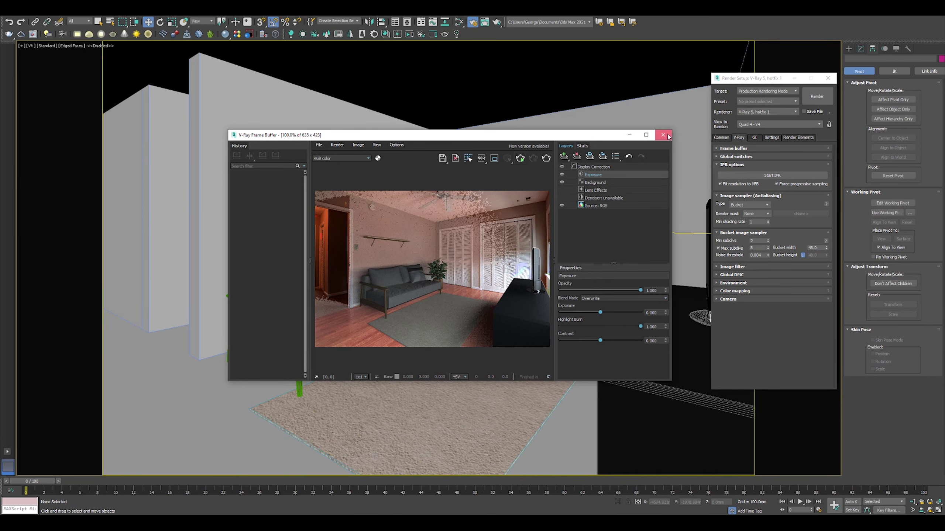
pyautogui.click(662, 135)
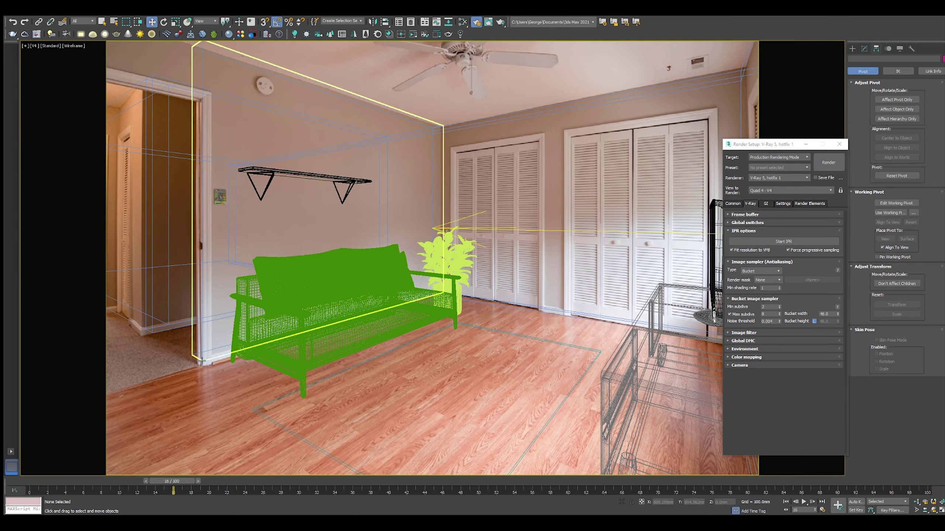
# Move the pivot of the wall behind the sofa to its base corner beside the doorway, using vertex snap
pyautogui.click(341, 205)
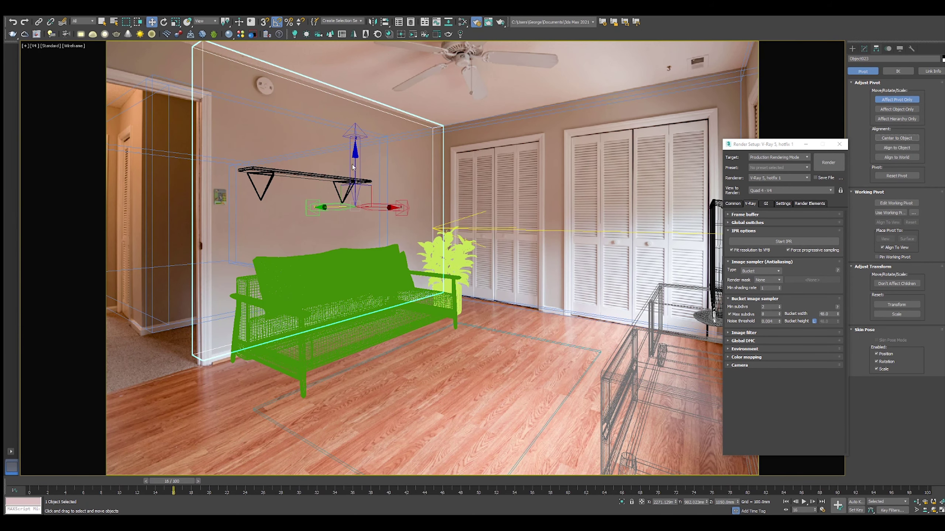
pyautogui.press('s')
pyautogui.moveTo(336, 193); pyautogui.dragTo(202, 362)
pyautogui.moveTo(369, 309); pyautogui.dragTo(204, 365)
pyautogui.click(894, 100)
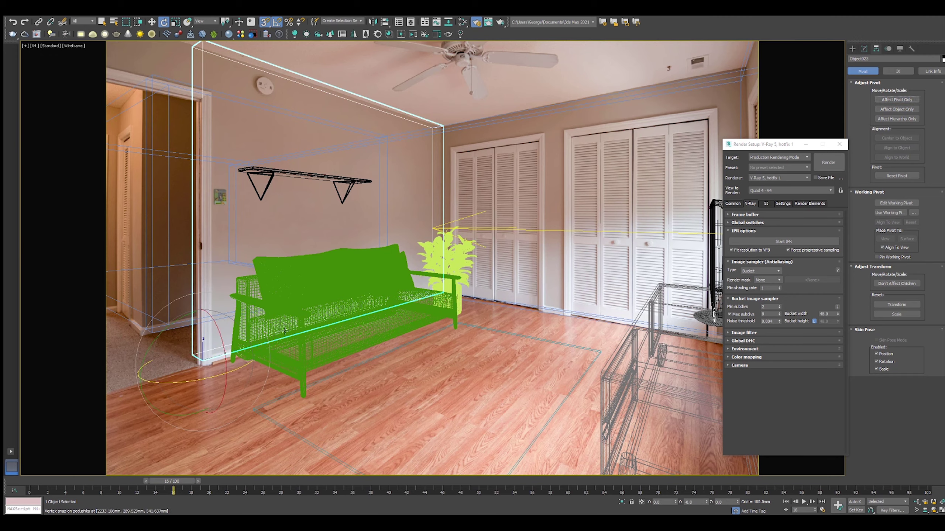
pyautogui.press('w')
# Enable 2D Pan Zoom Mode and move the wall so its base corner matches the doorway corner in the photo
pyautogui.click(26, 46)
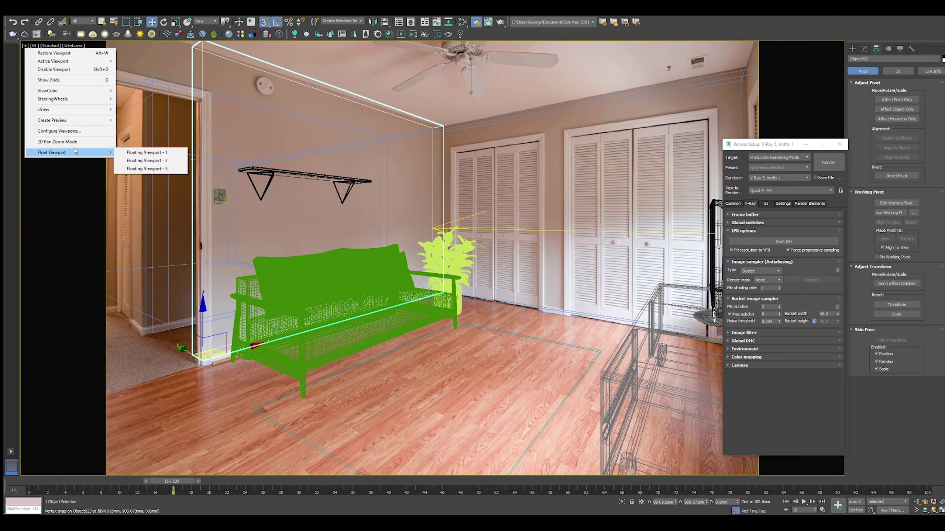
pyautogui.click(49, 142)
pyautogui.scroll(4, 194, 384)
pyautogui.moveTo(239, 286); pyautogui.dragTo(249, 314)
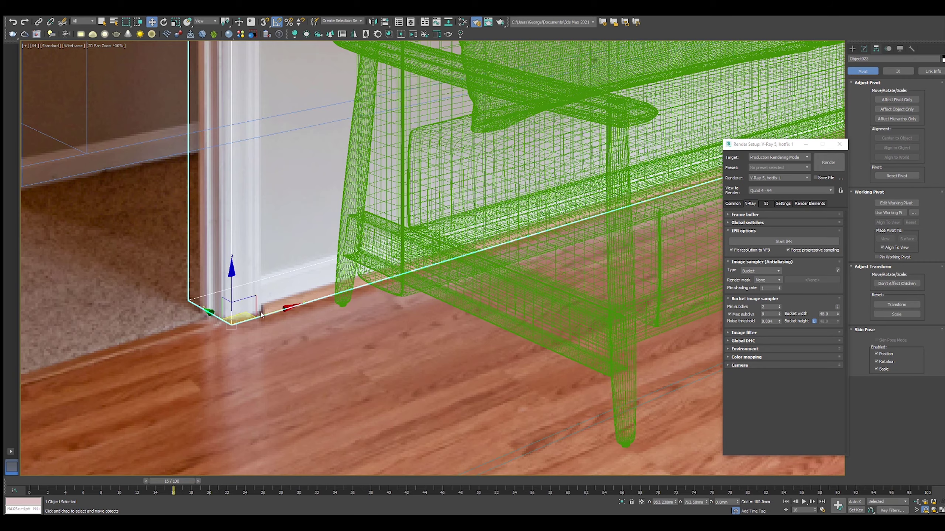
pyautogui.scroll(-6, 261, 315)
pyautogui.scroll(4, 267, 102)
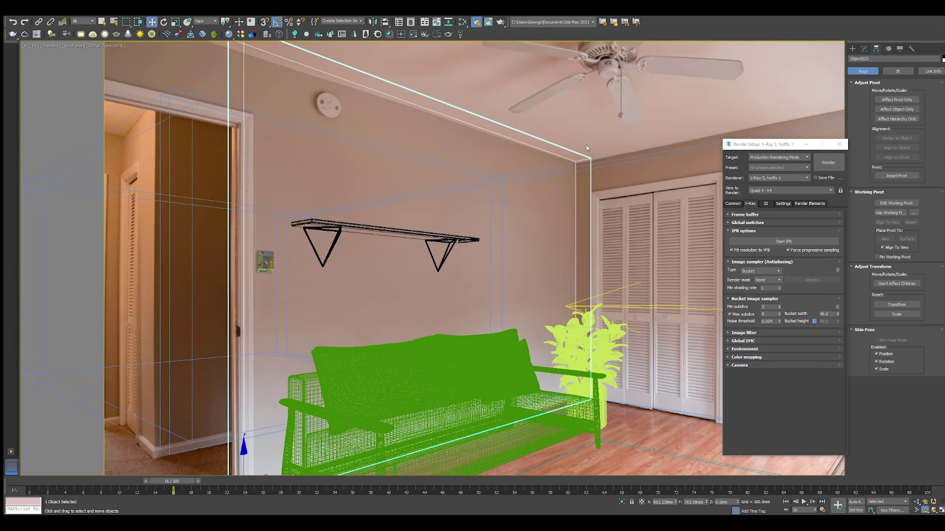
# Delete the wall behind the sofa and the remaining wall object at the doorway
pyautogui.press('F3')
pyautogui.press('F3')
pyautogui.scroll(-3, 558, 209)
pyautogui.scroll(1, 471, 224)
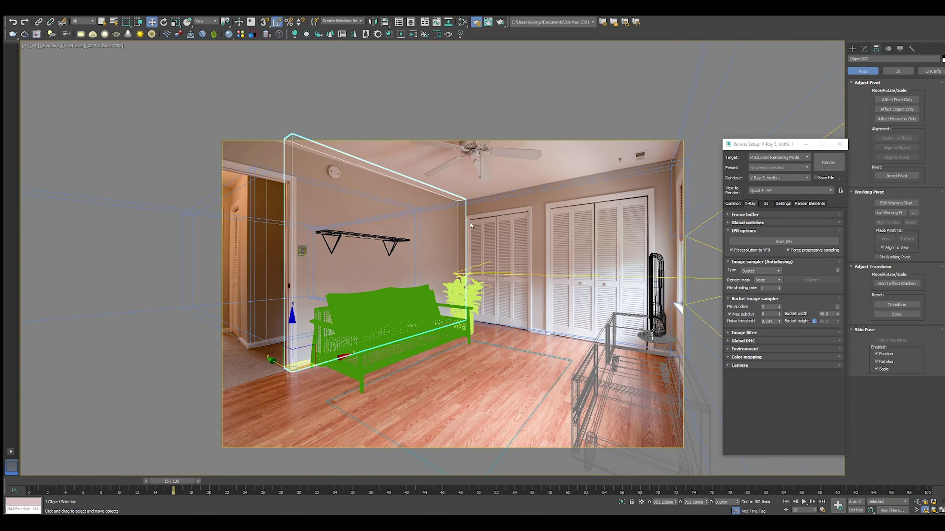
pyautogui.press('Delete')
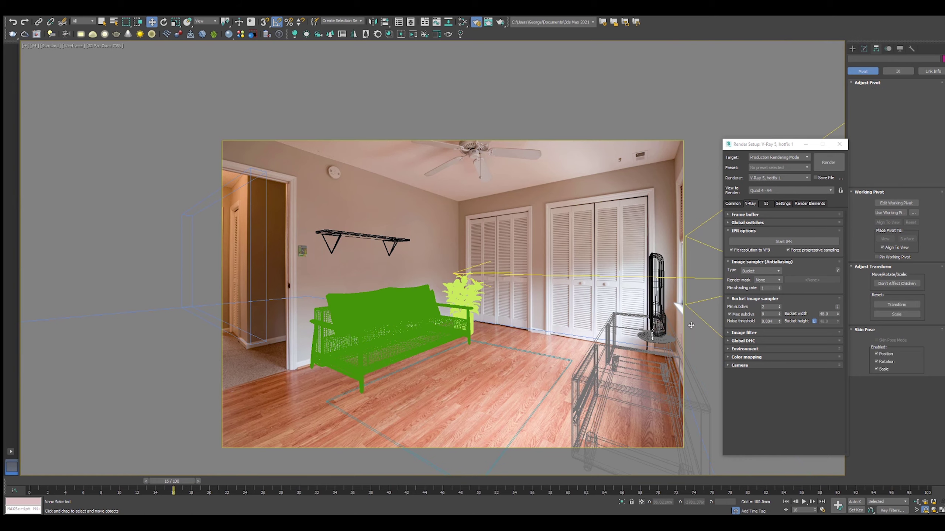
pyautogui.click(267, 304)
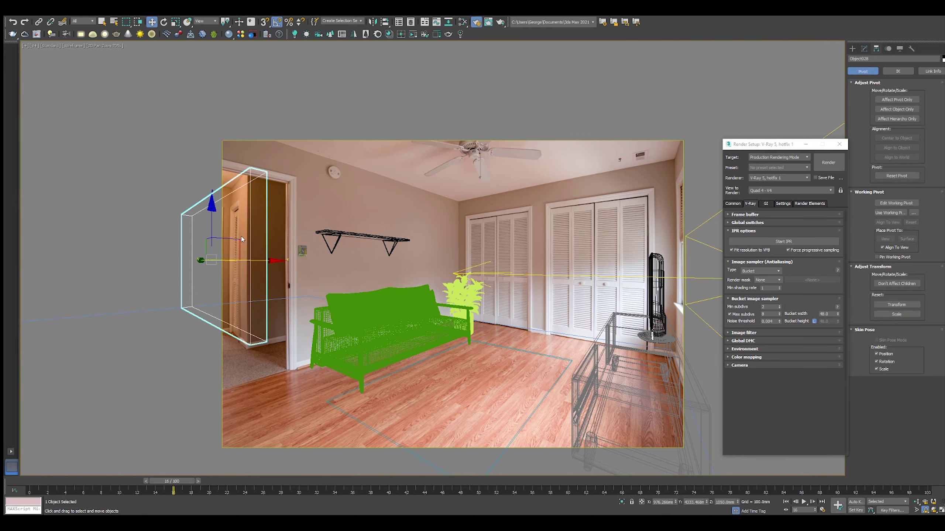
pyautogui.press('Delete')
# Start Perspective Match, select camera V4, change its viewport to Perspective with vanishing lines shown, and close Render Setup
pyautogui.scroll(1, 445, 268)
pyautogui.click(911, 48)
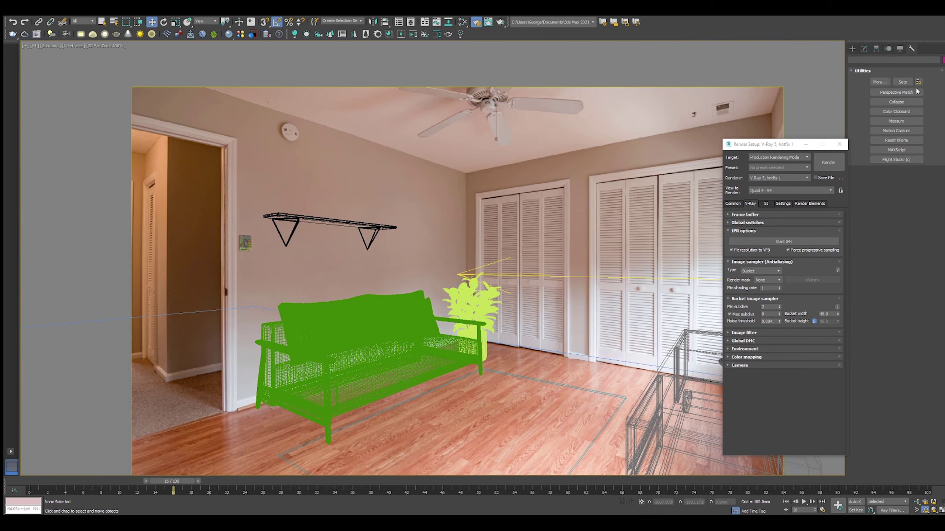
pyautogui.click(896, 92)
pyautogui.click(46, 45)
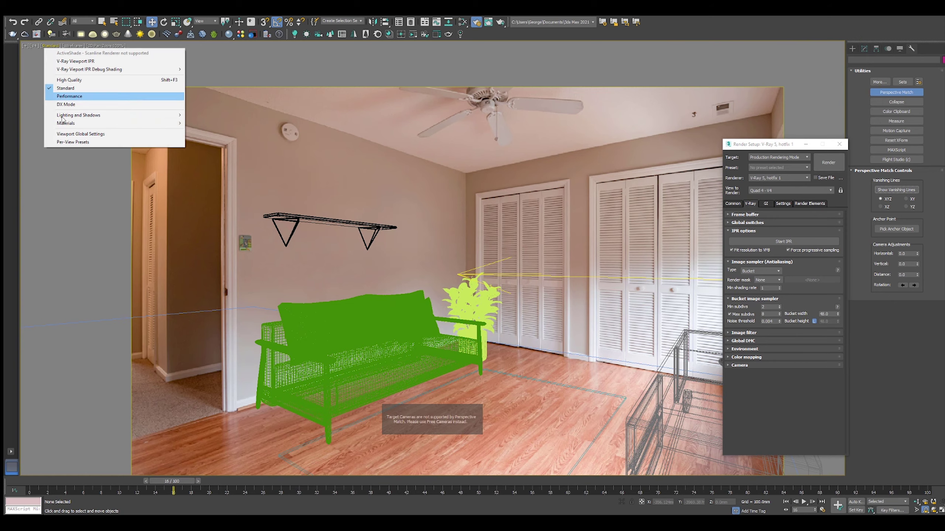
pyautogui.click(34, 46)
pyautogui.click(74, 186)
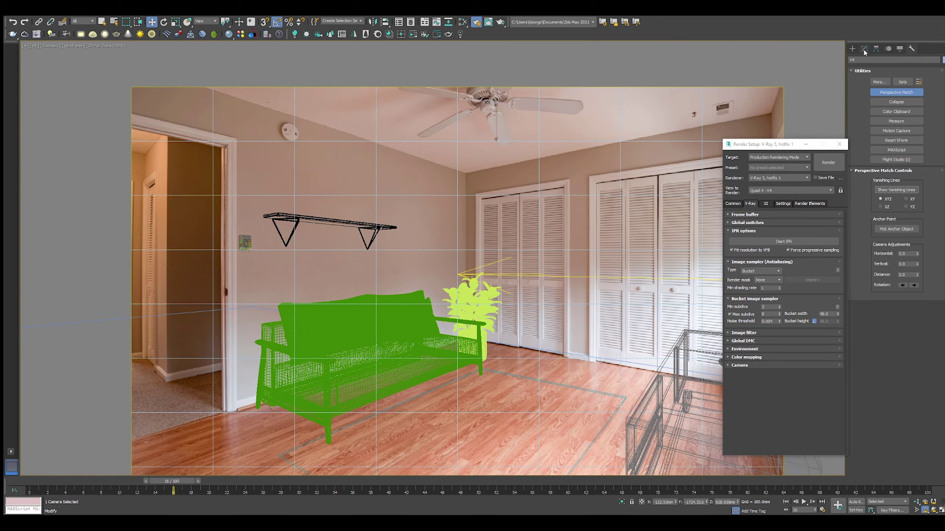
pyautogui.click(34, 47)
pyautogui.click(52, 72)
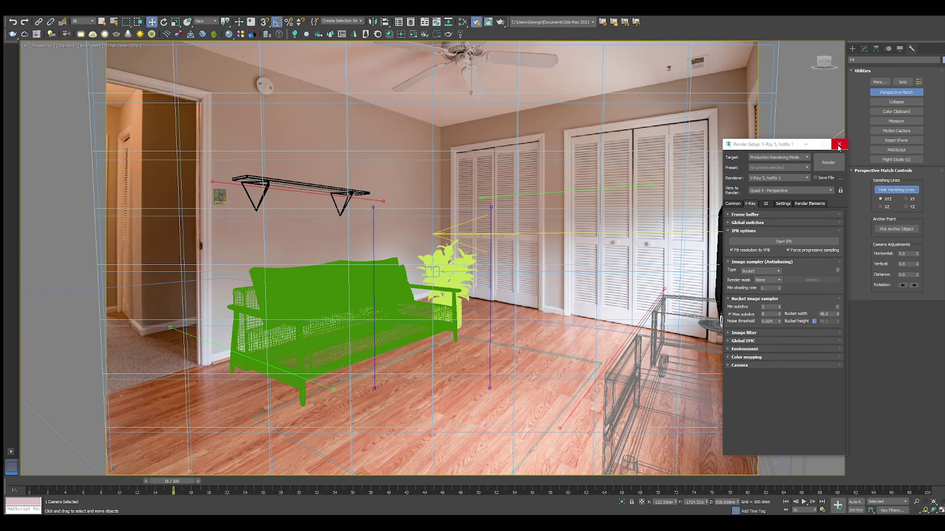
pyautogui.click(839, 145)
# Align the upper green vanishing line with the ceiling edge above the closets, from the room corner to the window wall
pyautogui.moveTo(530, 239); pyautogui.dragTo(505, 200, button='middle')
pyautogui.scroll(6, 443, 133)
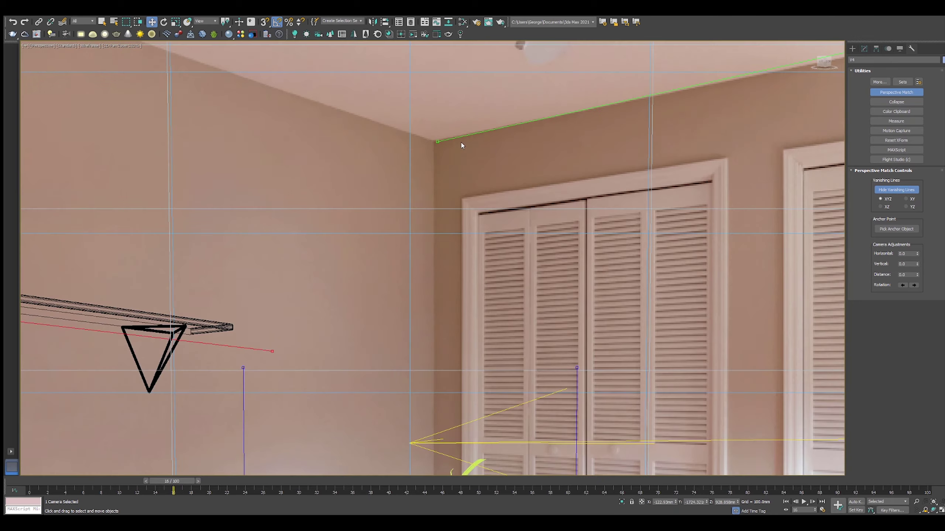
pyautogui.scroll(-5, 416, 141)
pyautogui.moveTo(713, 76); pyautogui.dragTo(397, 252, button='middle')
pyautogui.scroll(2, 346, 264)
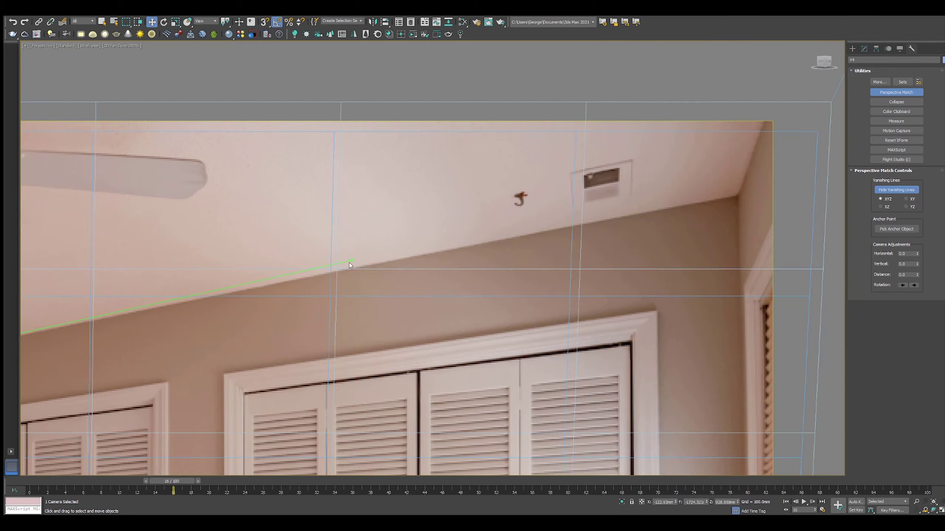
pyautogui.moveTo(349, 262); pyautogui.dragTo(726, 198)
pyautogui.scroll(-2, 707, 204)
pyautogui.scroll(-2, 467, 312)
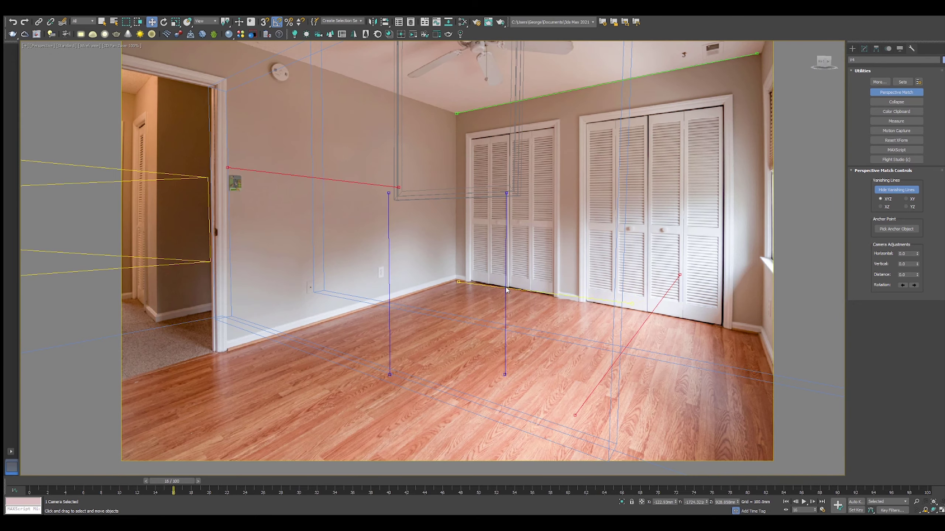
# Align the lower green vanishing line with the top of the baseboard along the closet wall, corner to corner
pyautogui.scroll(2, 591, 295)
pyautogui.moveTo(308, 261); pyautogui.dragTo(97, 185, button='middle')
pyautogui.scroll(2, 102, 182)
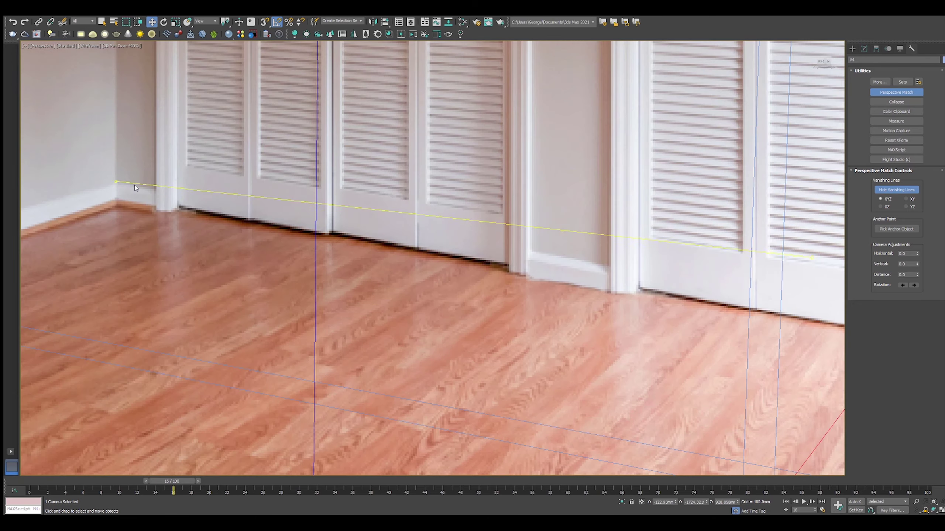
pyautogui.scroll(-2, 261, 208)
pyautogui.moveTo(517, 231); pyautogui.dragTo(339, 231, button='middle')
pyautogui.moveTo(359, 237); pyautogui.dragTo(620, 303)
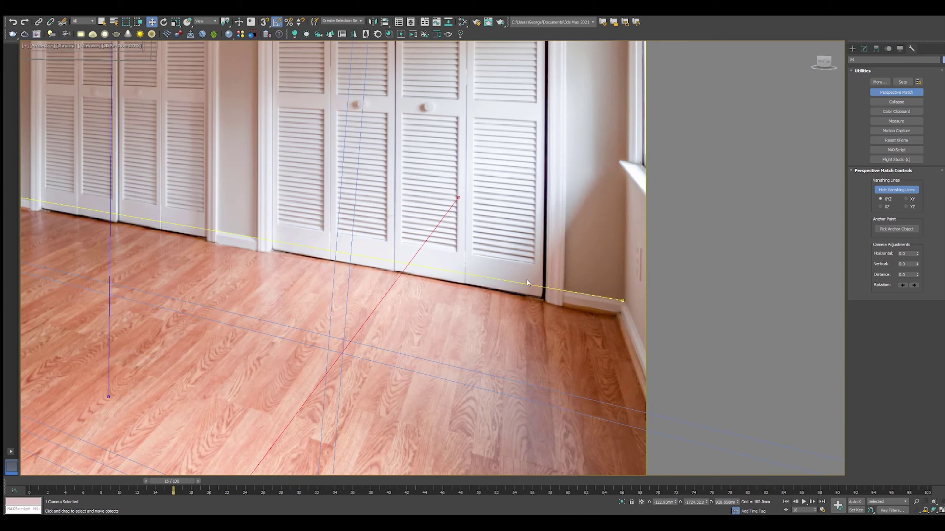
pyautogui.scroll(-4, 535, 294)
# Align one red vanishing line with the baseboard's top edge, from the doorway trim to the far room corner
pyautogui.scroll(5, 381, 273)
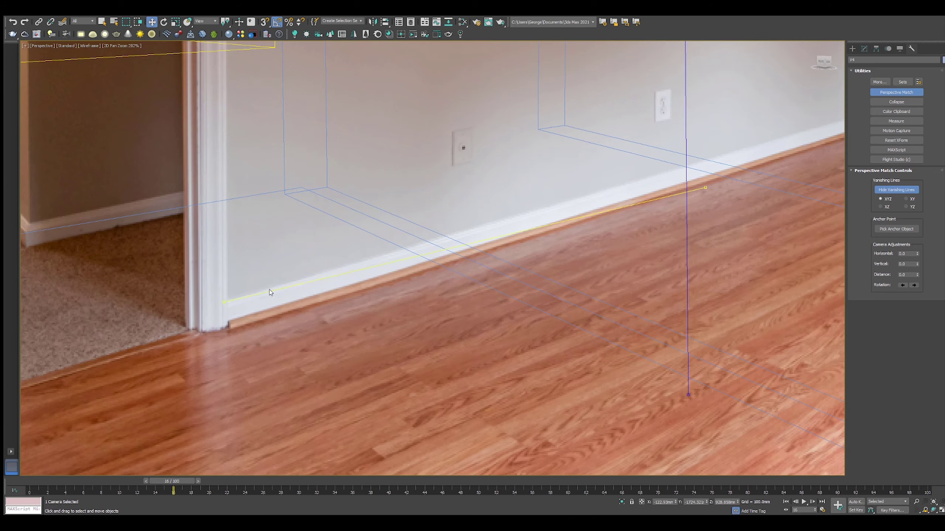
pyautogui.scroll(-3, 372, 265)
pyautogui.scroll(5, 558, 236)
pyautogui.moveTo(317, 263); pyautogui.dragTo(648, 114)
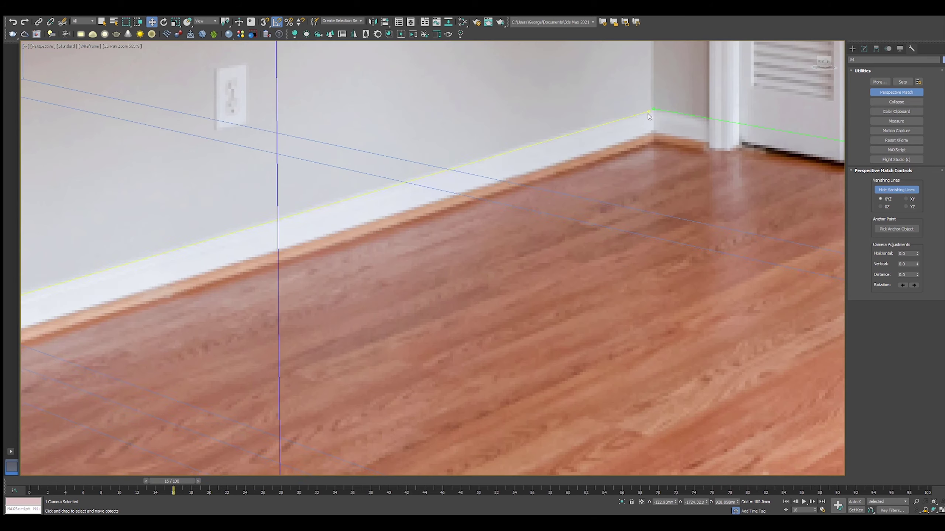
pyautogui.scroll(-6, 648, 114)
# Align the other red vanishing line with the ceiling edge of the wall beside the doorway, ending at the room corner
pyautogui.scroll(3, 343, 268)
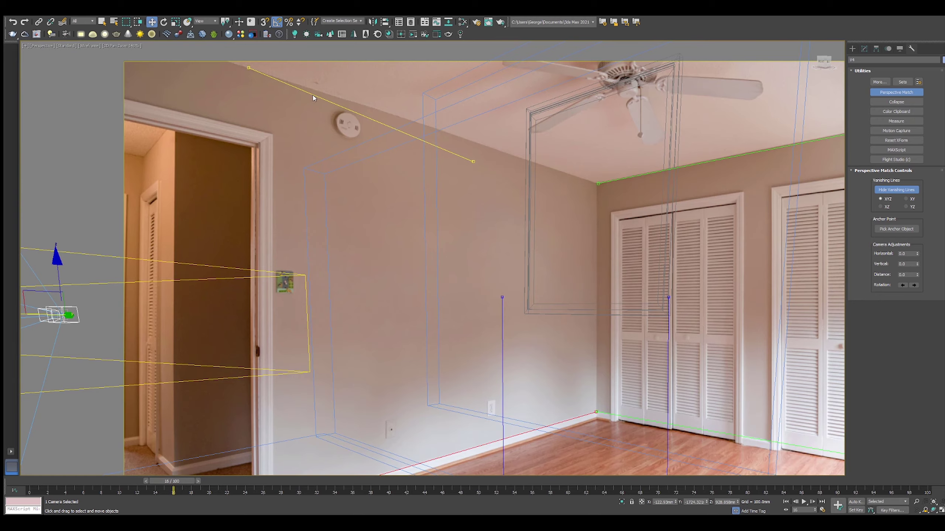
pyautogui.scroll(2, 372, 168)
pyautogui.moveTo(474, 161); pyautogui.dragTo(592, 183)
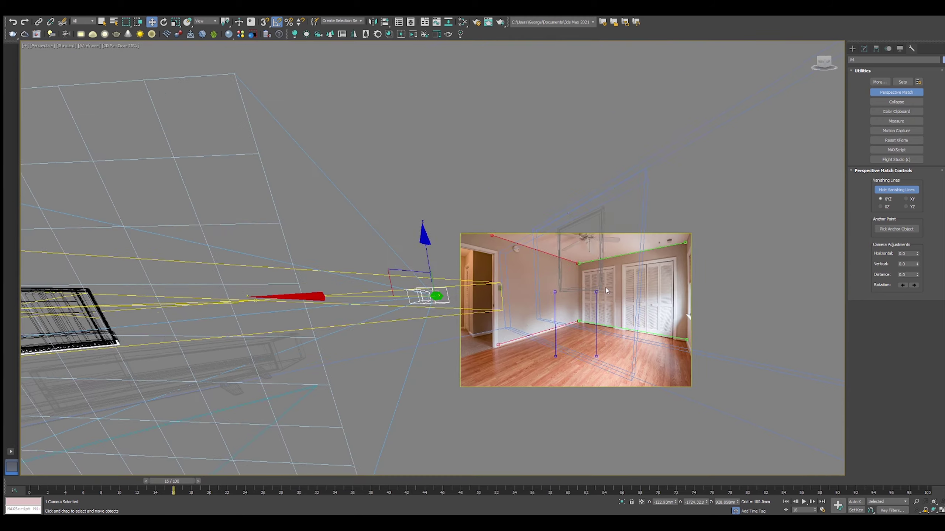
pyautogui.scroll(3, 552, 238)
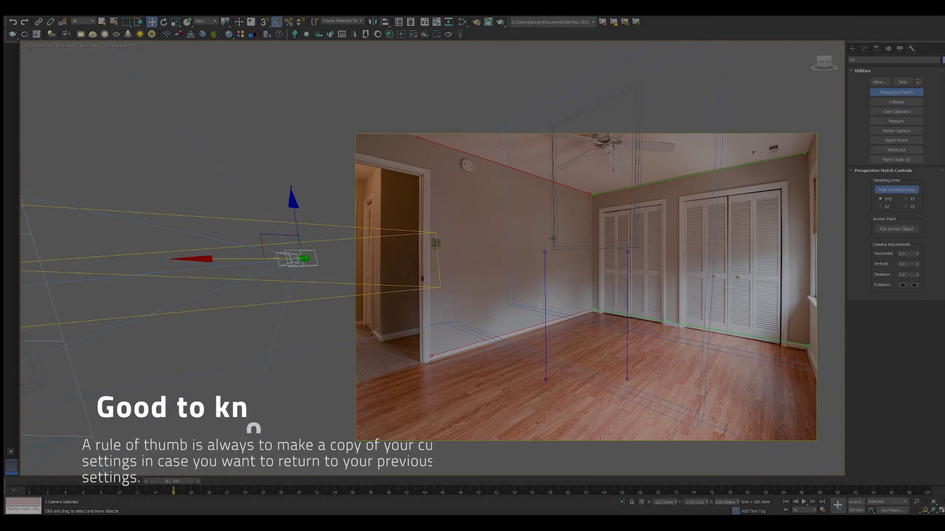
# Align the two blue vanishing lines with the vertical hallway corner and the outer trim of the larger closet
pyautogui.scroll(3, 411, 200)
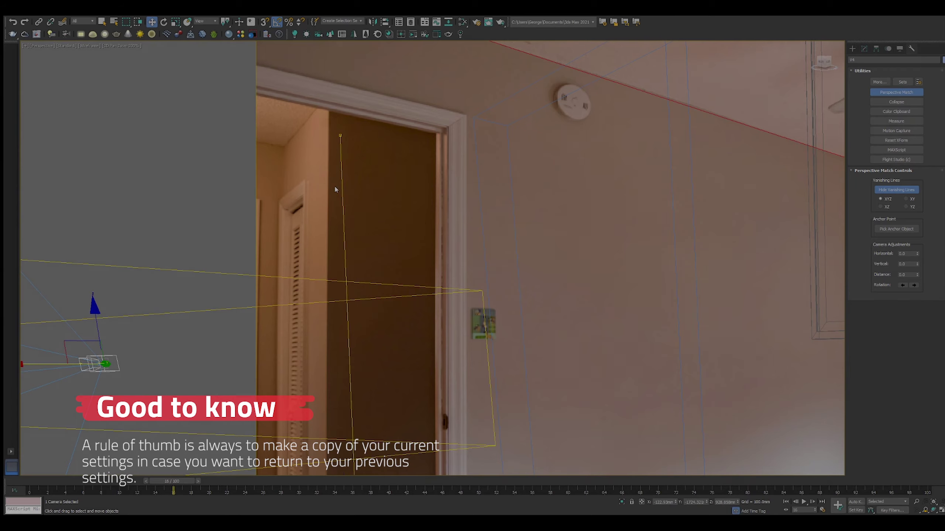
pyautogui.scroll(-3, 332, 177)
pyautogui.scroll(3, 362, 310)
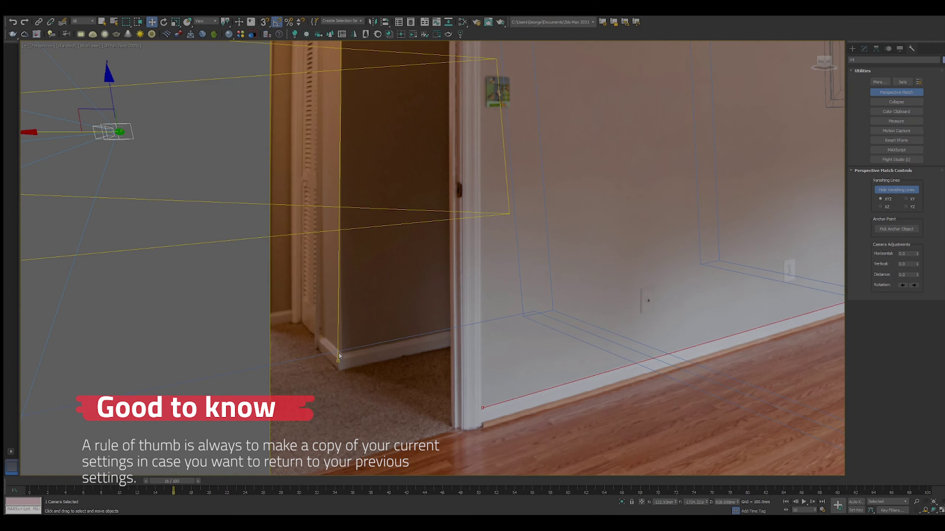
pyautogui.scroll(-3, 502, 312)
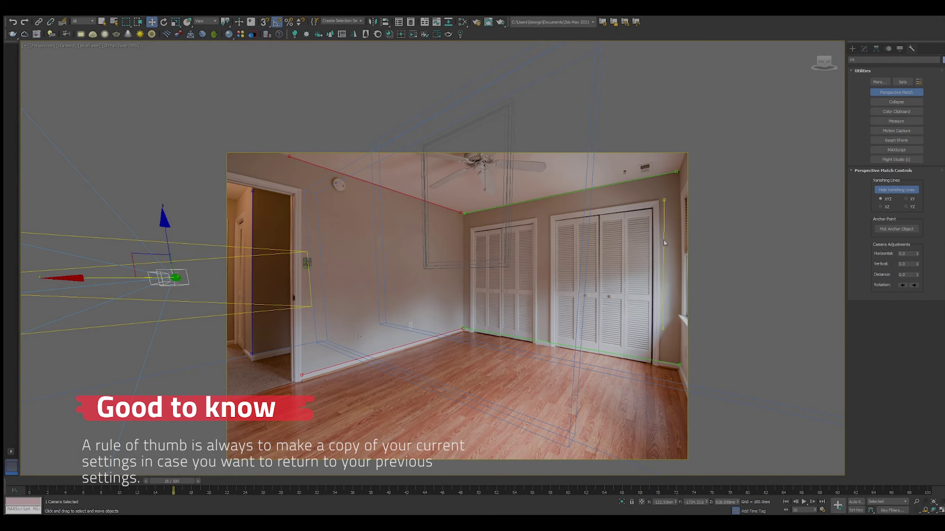
pyautogui.scroll(3, 651, 349)
pyautogui.scroll(-1, 659, 450)
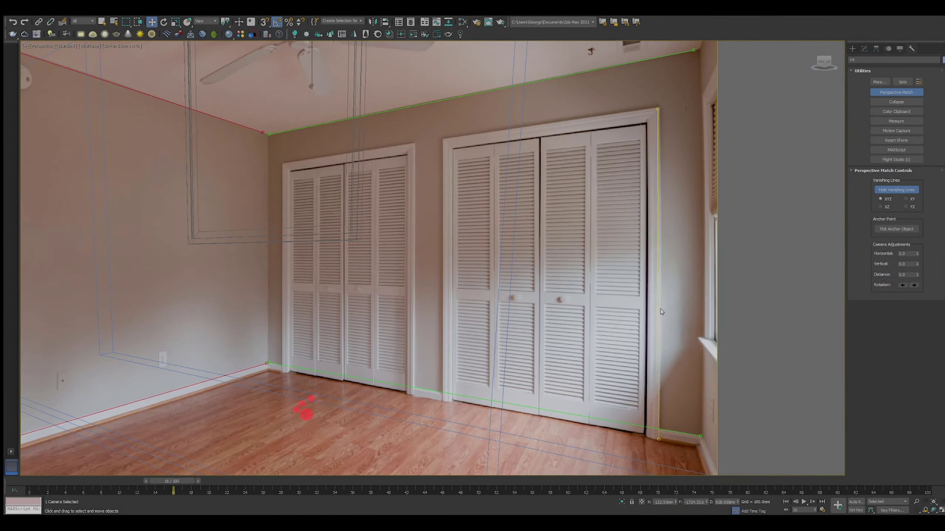
pyautogui.scroll(-2, 658, 110)
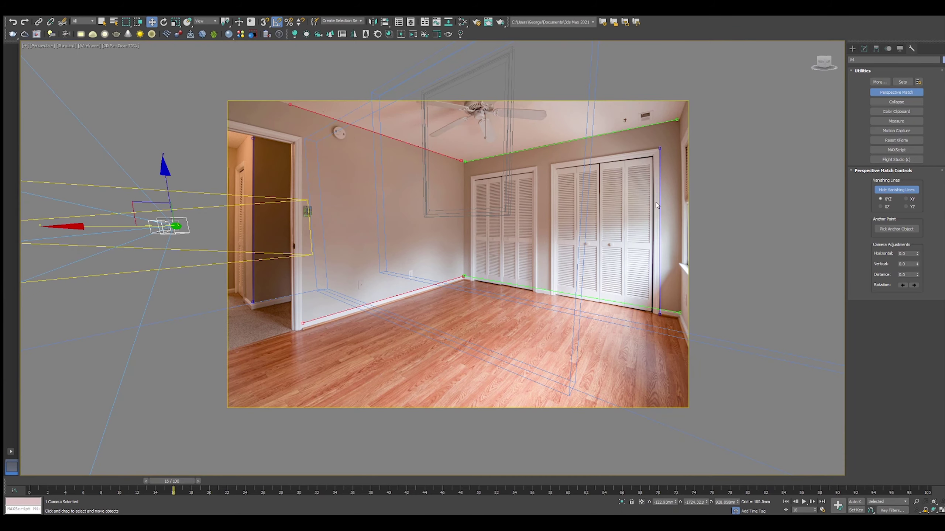
pyautogui.moveTo(252, 302); pyautogui.dragTo(234, 305)
# Deselect the camera, adjust the matched view's distance and offset, and rotate it so the furniture faces into the photographed room
pyautogui.click(822, 171)
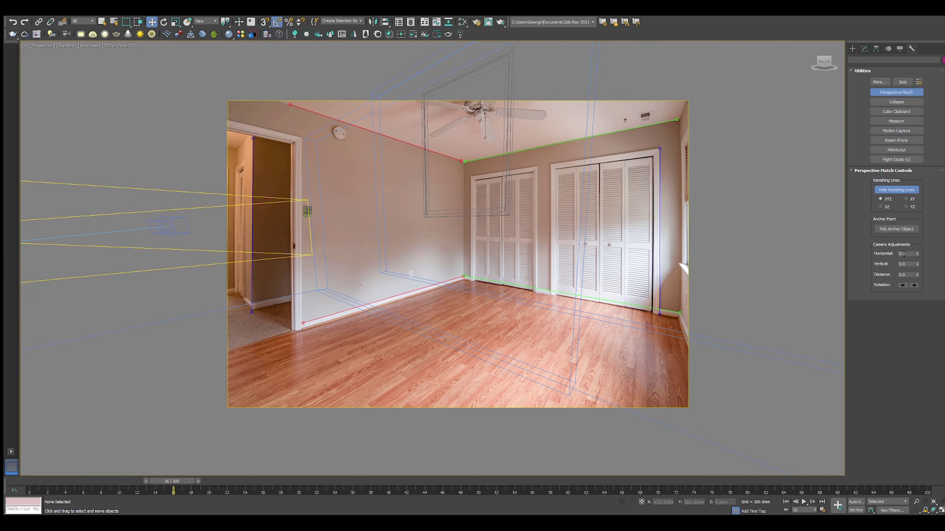
pyautogui.moveTo(917, 276); pyautogui.dragTo(901, 300)
pyautogui.moveTo(917, 258); pyautogui.dragTo(925, 300)
pyautogui.click(914, 286)
pyautogui.click(915, 287)
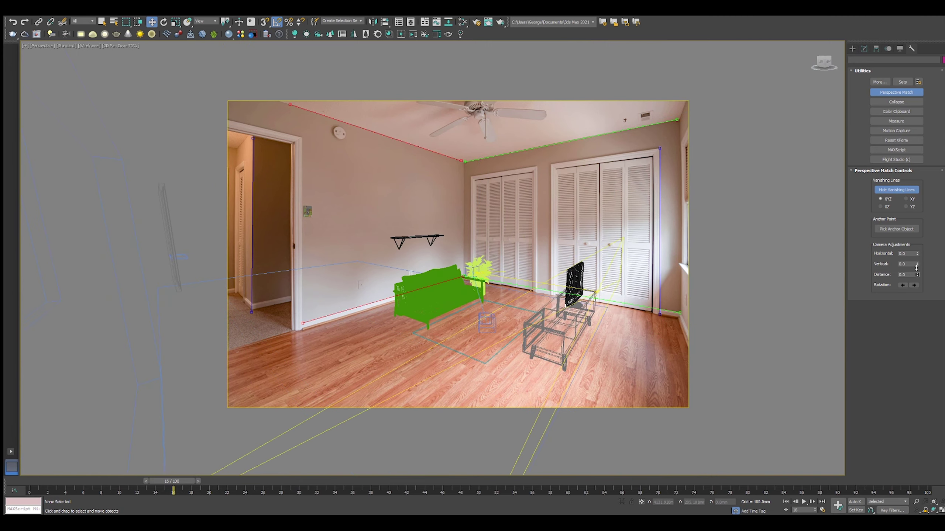
# Fine-tune the matched view's vertical and horizontal offsets to fit the furniture to the room photo, checking it in shaded display
pyautogui.moveTo(916, 267)
pyautogui.mouseDown()
pyautogui.moveTo(916, 254)
pyautogui.moveTo(925, 262)
pyautogui.moveTo(919, 280)
pyautogui.moveTo(918, 265)
pyautogui.mouseUp()
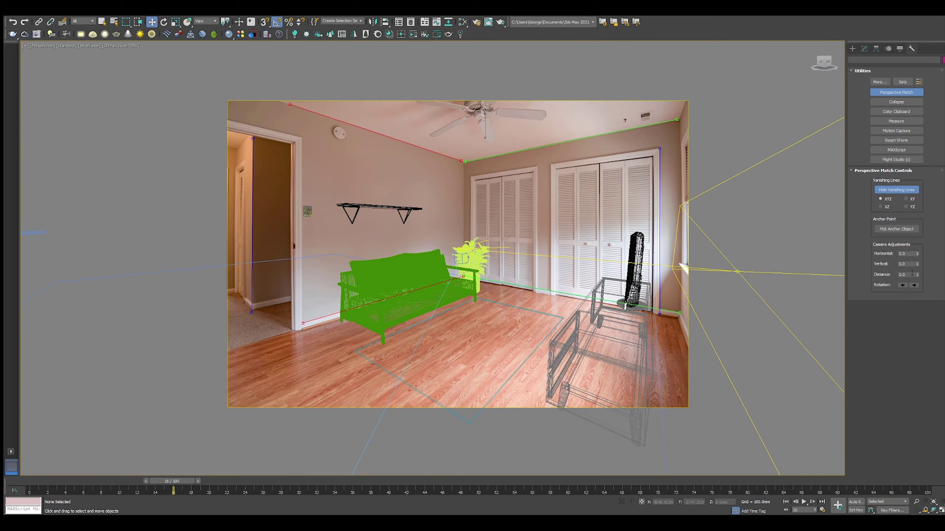
pyautogui.moveTo(917, 254)
pyautogui.mouseDown()
pyautogui.moveTo(918, 237)
pyautogui.moveTo(10, 339)
pyautogui.mouseUp()
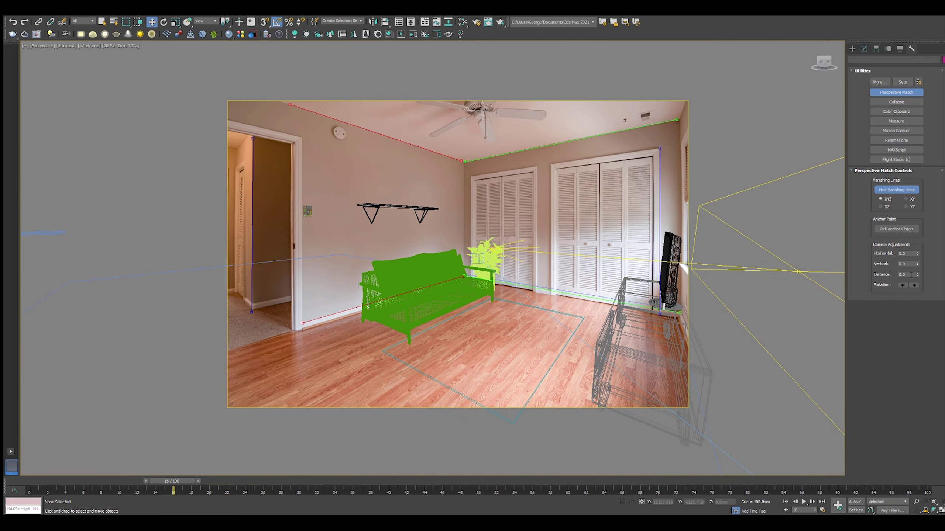
pyautogui.moveTo(917, 254); pyautogui.dragTo(909, 228)
pyautogui.press('F3')
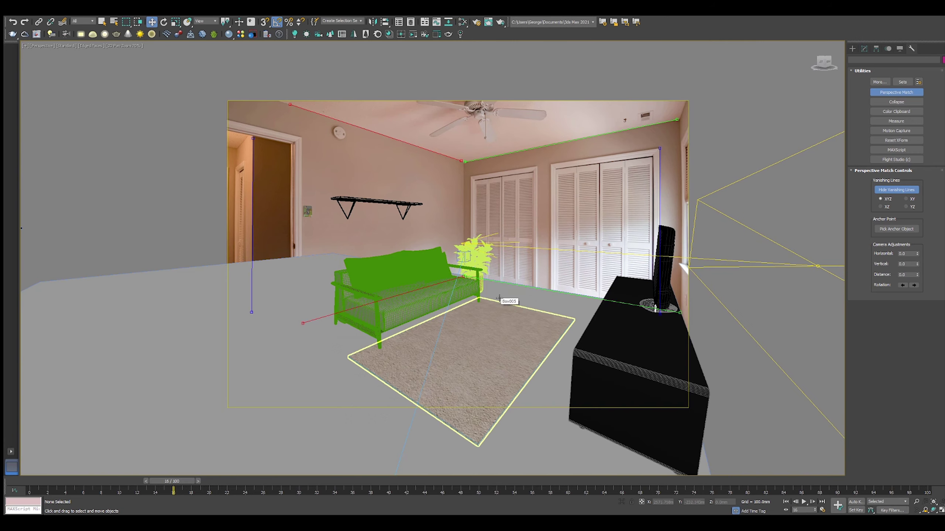
pyautogui.press('F3')
# Create a tall reference box with a base about 147 by 550 mm on the floor beside the plant
pyautogui.click(852, 49)
pyautogui.click(882, 94)
pyautogui.press('F3')
pyautogui.moveTo(506, 297); pyautogui.dragTo(495, 299)
pyautogui.press('F3')
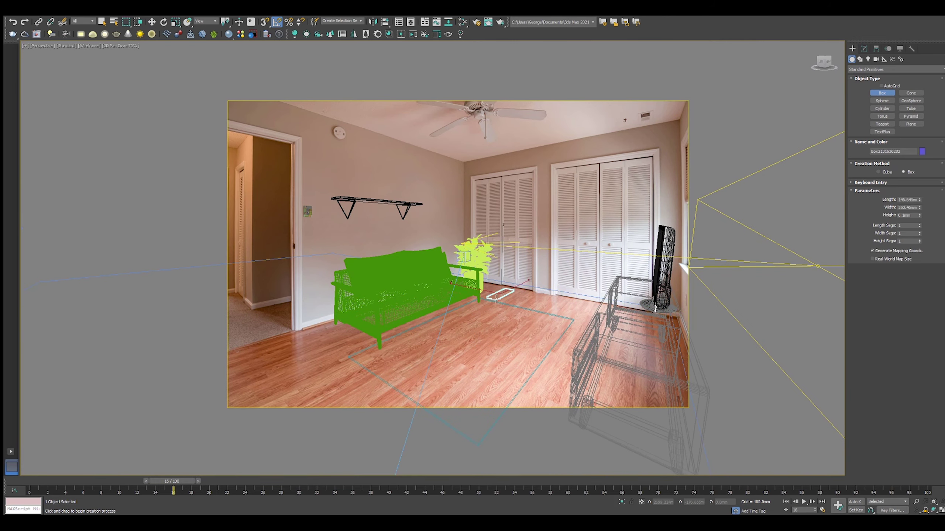
pyautogui.click(530, 179)
pyautogui.press('w')
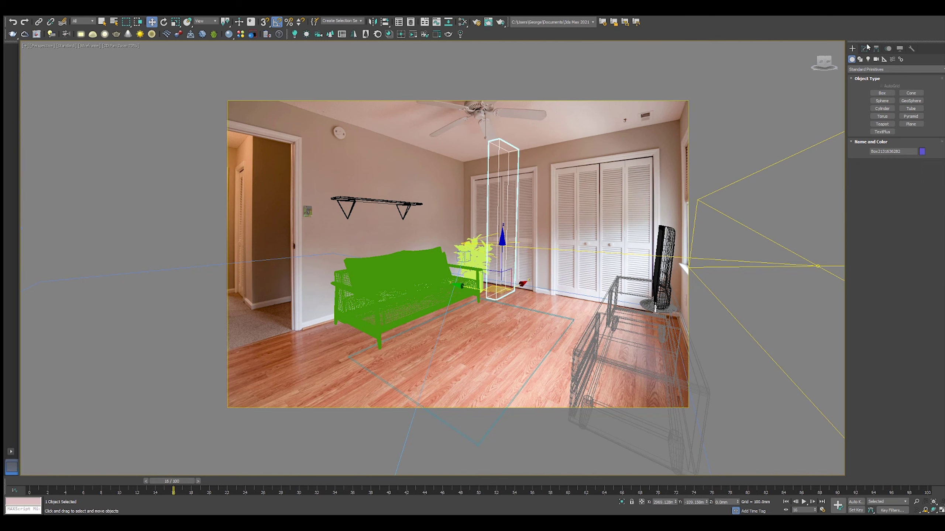
# Set the reference box's height to 2400 mm
pyautogui.click(863, 48)
pyautogui.click(910, 172)
pyautogui.write('240')
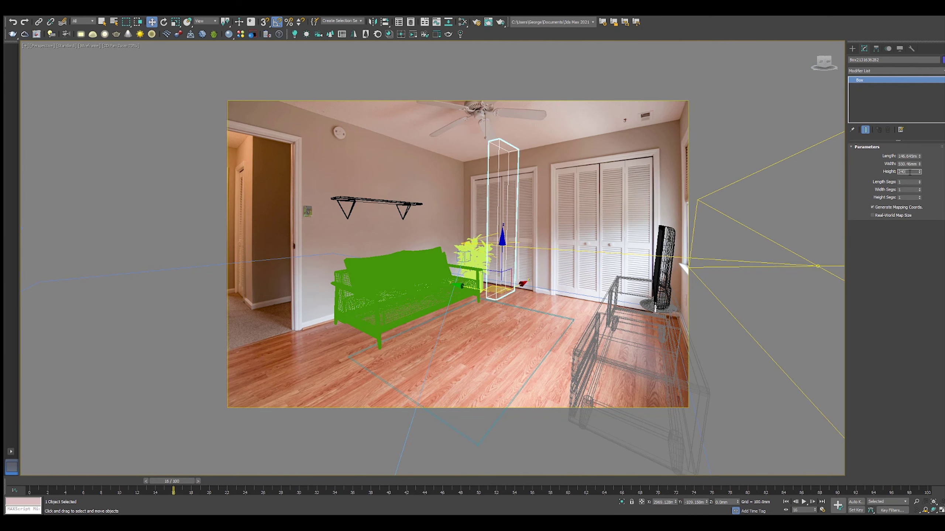
pyautogui.write('0')
pyautogui.press('Return')
# Readjust the Perspective Match distance and horizontal offset, using the reference box to judge the room's scale
pyautogui.click(912, 50)
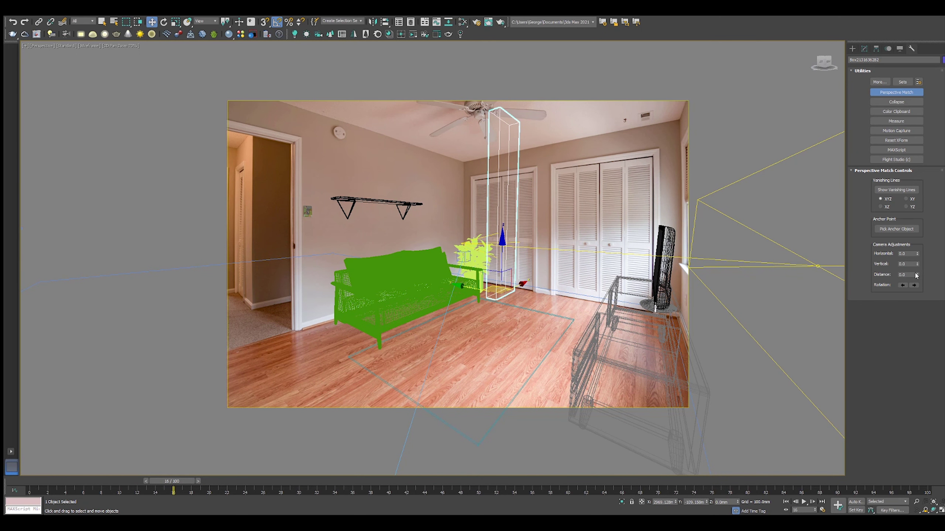
pyautogui.moveTo(918, 275); pyautogui.dragTo(918, 302)
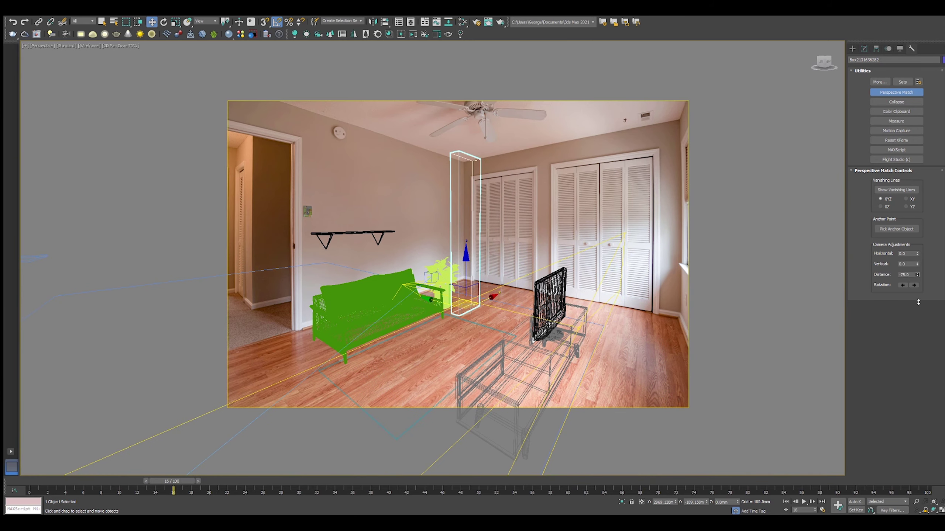
pyautogui.moveTo(917, 253)
pyautogui.mouseDown()
pyautogui.moveTo(919, 310)
pyautogui.moveTo(925, 262)
pyautogui.mouseUp()
pyautogui.hotkey('alt', 'w')
pyautogui.press('t')
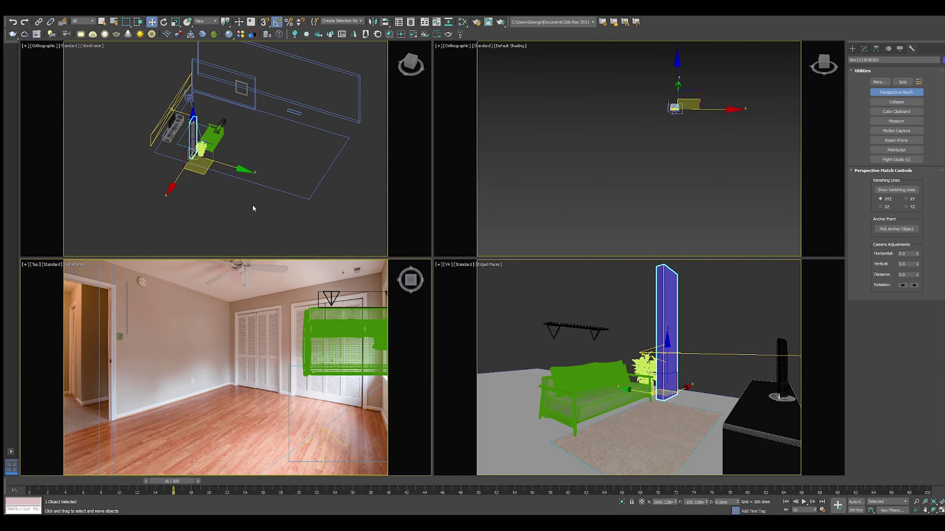
pyautogui.click(253, 208)
pyautogui.press('t')
pyautogui.scroll(-3, 257, 184)
pyautogui.moveTo(257, 183); pyautogui.dragTo(330, 150, button='middle')
pyautogui.scroll(3, 262, 179)
pyautogui.click(852, 48)
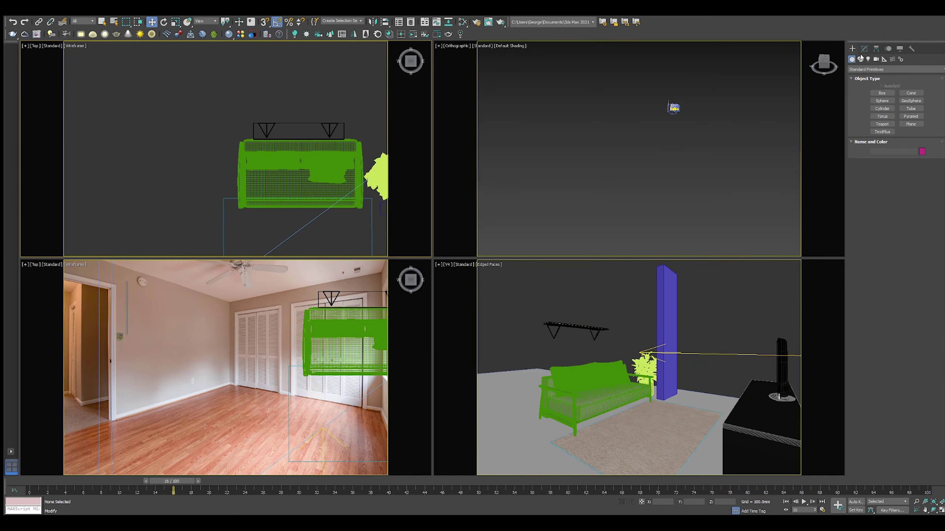
pyautogui.click(882, 93)
pyautogui.moveTo(241, 141); pyautogui.dragTo(360, 139)
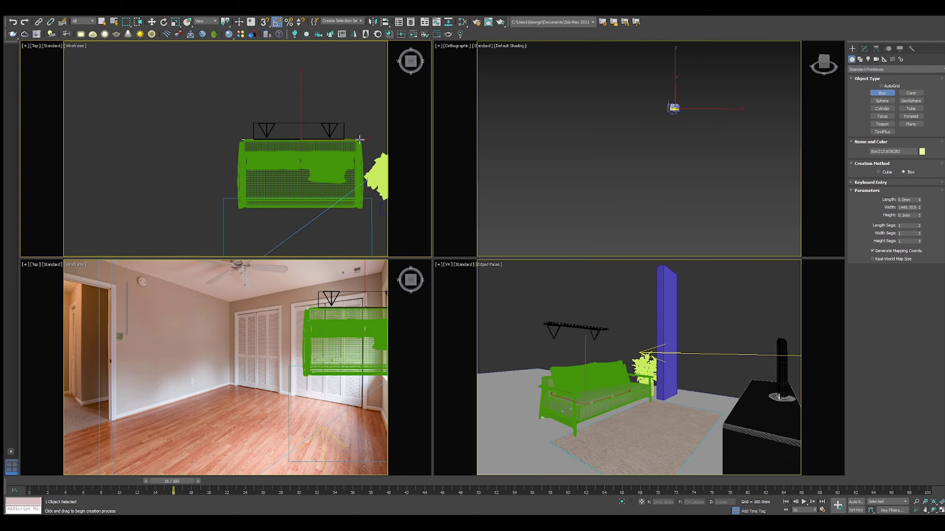
pyautogui.rightClick(360, 139)
pyautogui.click(602, 297)
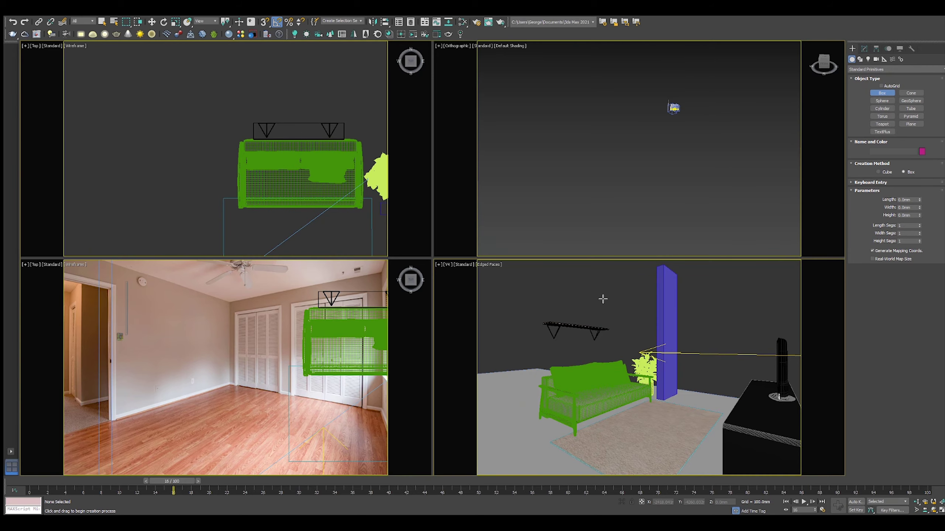
pyautogui.hotkey('alt', 'w')
pyautogui.hotkey('alt', 'w')
pyautogui.click(210, 283)
pyautogui.hotkey('alt', 'w')
pyautogui.hotkey('alt', 'w')
pyautogui.click(446, 278)
pyautogui.hotkey('alt', 'w')
pyautogui.hotkey('alt', 'w')
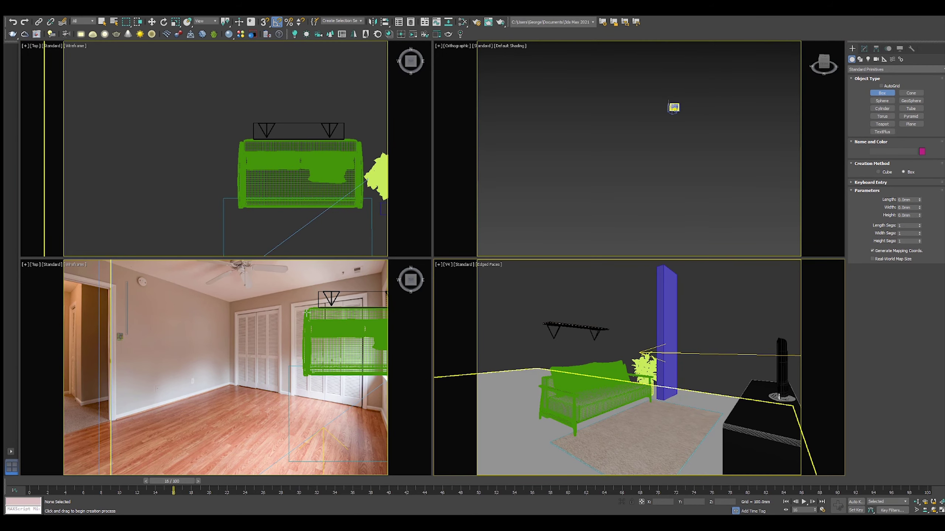
pyautogui.click(139, 303)
pyautogui.scroll(-4, 315, 298)
pyautogui.click(570, 344)
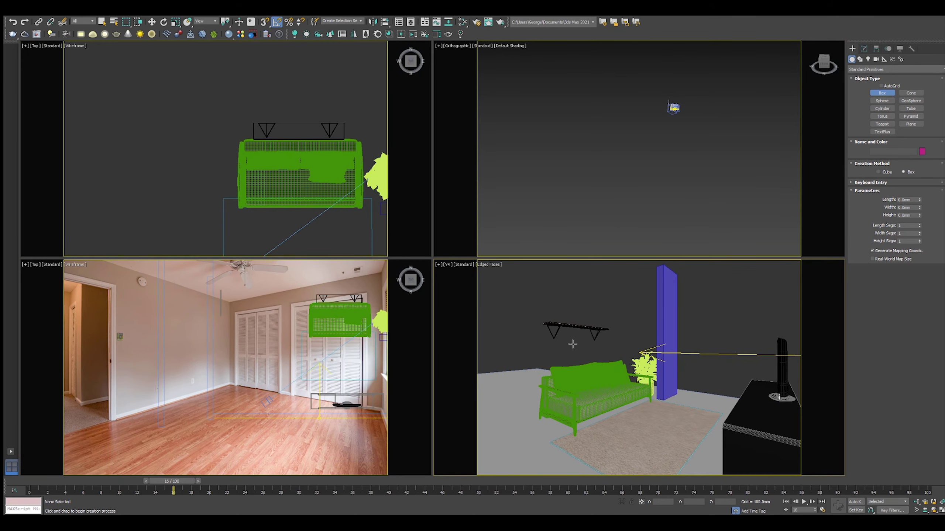
# Return to the full-size camera view of the room and display the Perspective Match vanishing lines
pyautogui.click(265, 352)
pyautogui.rightClick(264, 352)
pyautogui.press('c')
pyautogui.hotkey('alt', 'w')
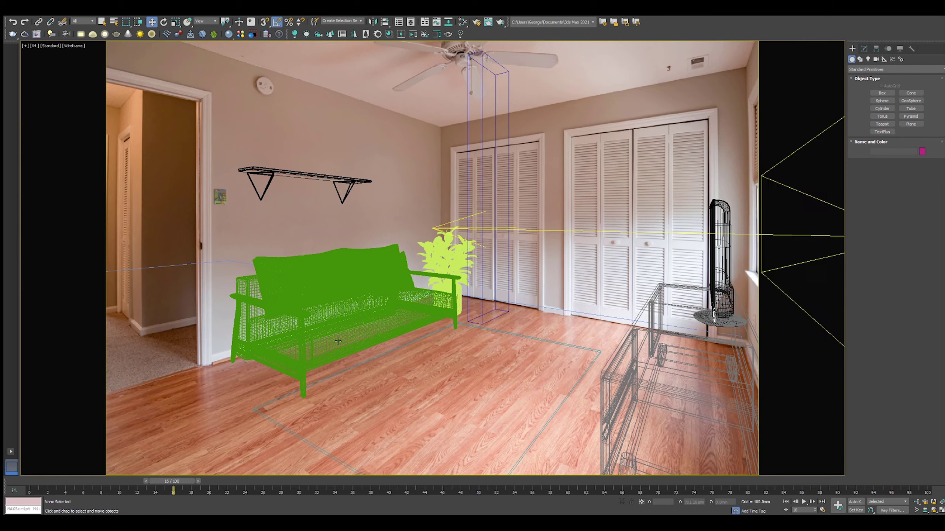
pyautogui.click(911, 49)
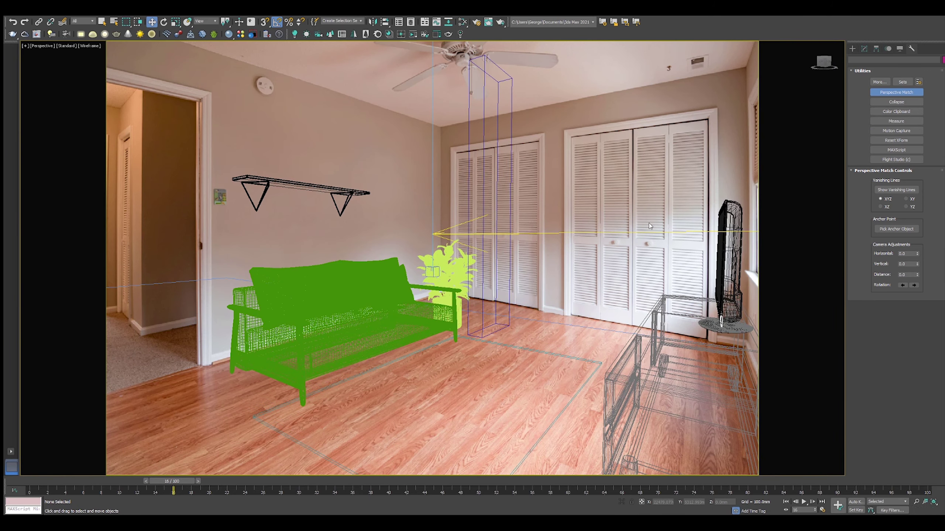
pyautogui.click(896, 190)
# Realign the upper green and red vanishing lines with the ceiling edges above the closets and the sofa wall, using the 2D Pan Zoom view
pyautogui.moveTo(441, 129)
pyautogui.mouseDown()
pyautogui.moveTo(427, 126)
pyautogui.moveTo(440, 129)
pyautogui.mouseUp()
pyautogui.moveTo(741, 65); pyautogui.dragTo(744, 67)
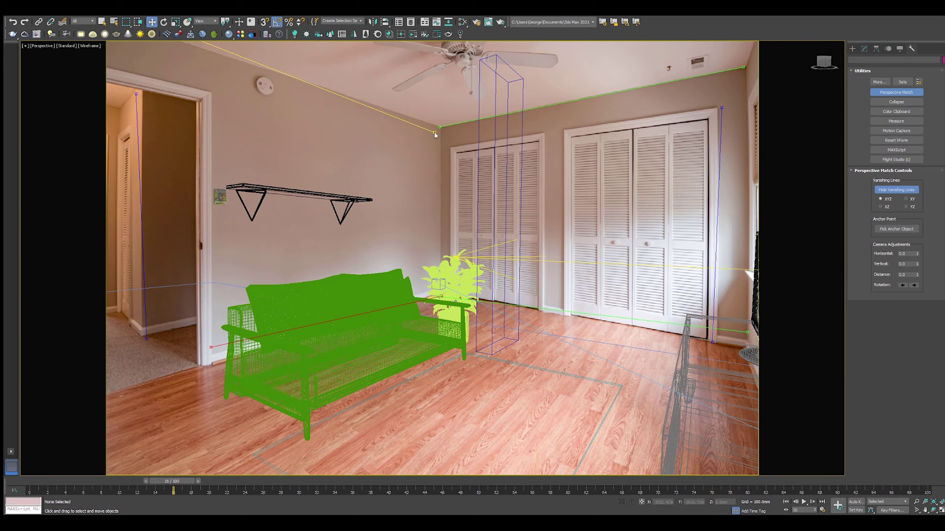
pyautogui.moveTo(434, 132); pyautogui.dragTo(434, 125)
pyautogui.click(26, 45)
pyautogui.click(42, 142)
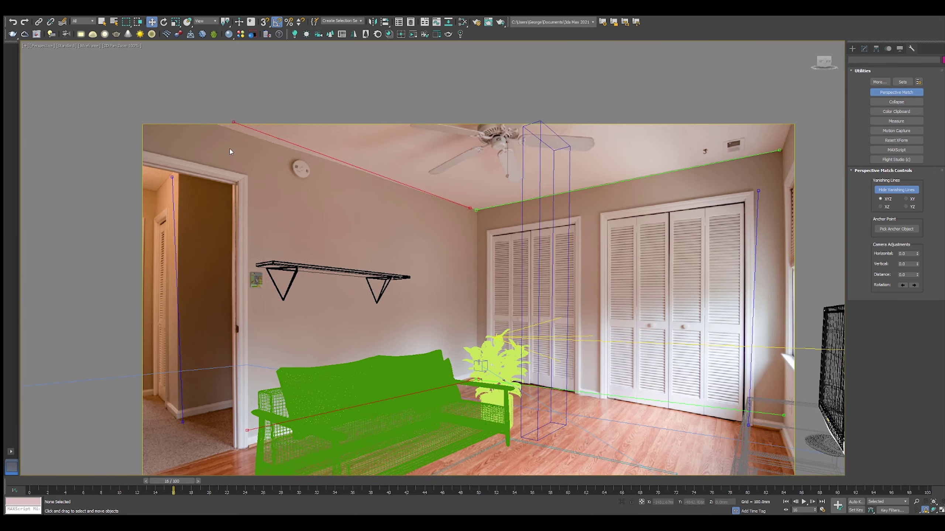
pyautogui.moveTo(233, 122); pyautogui.dragTo(192, 115)
# Move the second green vanishing line from the closet baseboard to the upper hallway edge in the doorway, extending both ends beyond the photo
pyautogui.moveTo(394, 227); pyautogui.dragTo(406, 178, button='middle')
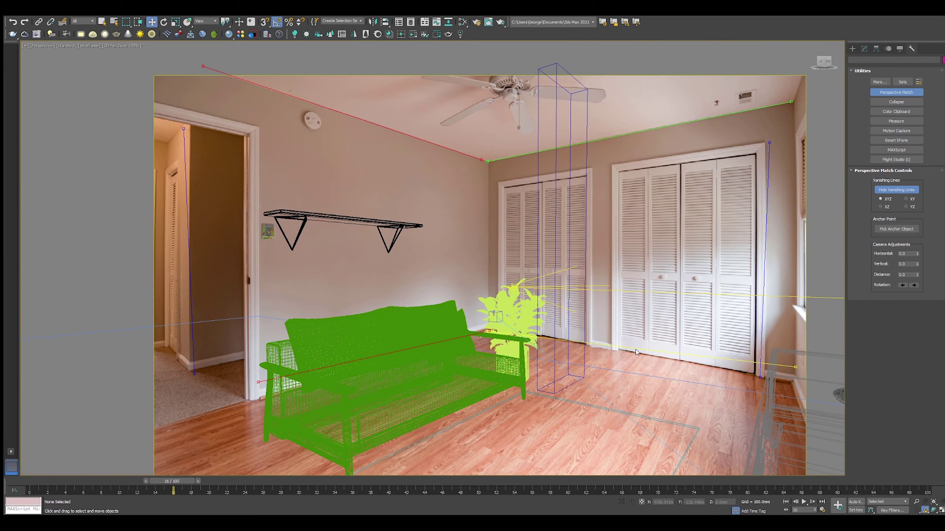
pyautogui.moveTo(635, 352); pyautogui.dragTo(267, 88)
pyautogui.moveTo(266, 86); pyautogui.dragTo(297, 181, button='middle')
pyautogui.moveTo(470, 81); pyautogui.dragTo(369, 63)
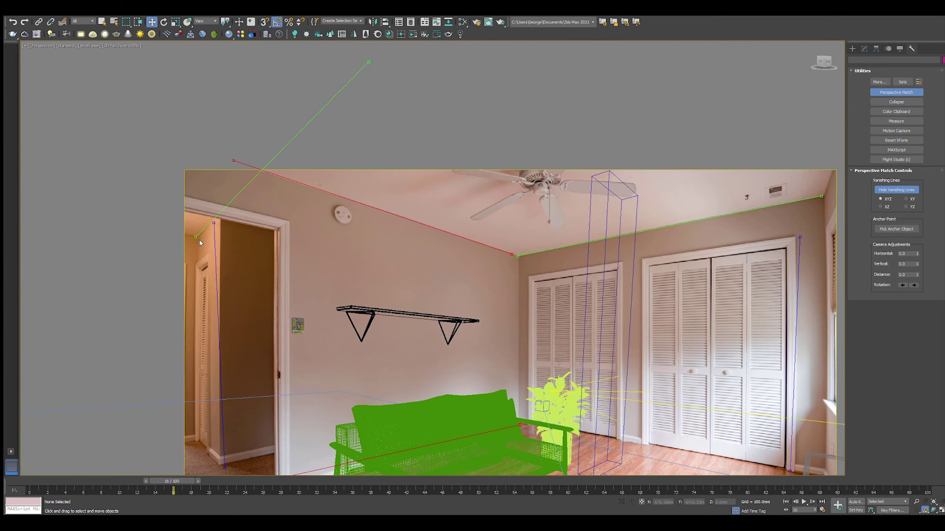
pyautogui.moveTo(196, 236); pyautogui.dragTo(154, 286)
pyautogui.moveTo(369, 62); pyautogui.dragTo(355, 54)
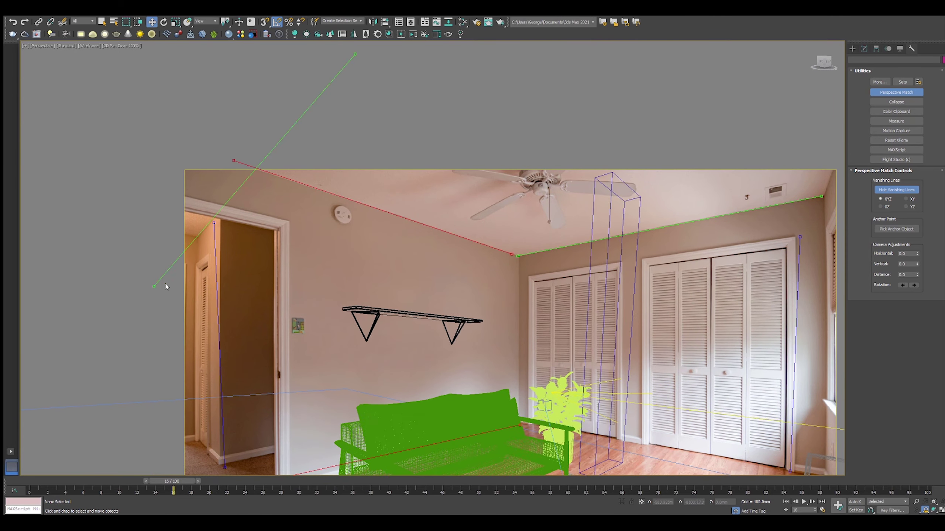
pyautogui.moveTo(154, 286); pyautogui.dragTo(152, 293)
# Align the two blue vertical vanishing lines with the smaller closet's door frame and the hallway wall corner
pyautogui.scroll(-2, 265, 261)
pyautogui.moveTo(384, 298); pyautogui.dragTo(408, 243, button='middle')
pyautogui.scroll(1, 408, 242)
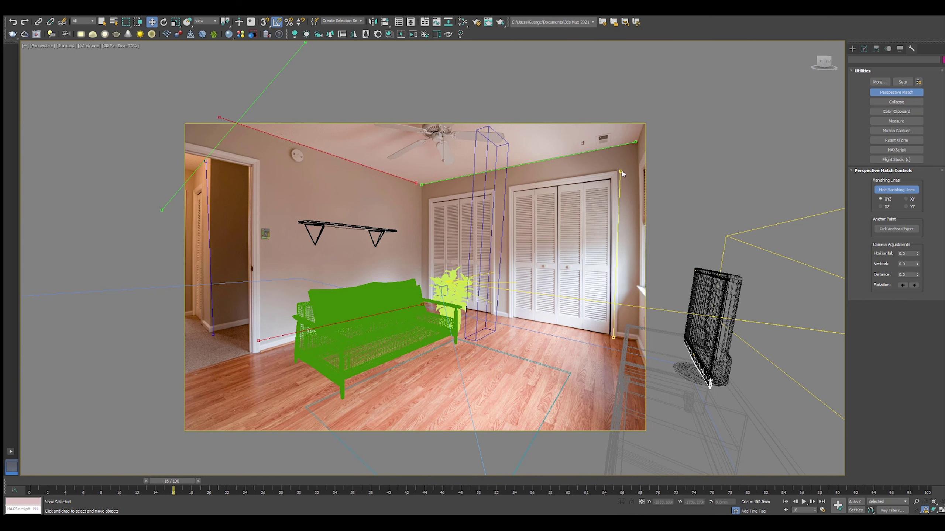
pyautogui.moveTo(640, 170); pyautogui.dragTo(604, 171)
pyautogui.moveTo(617, 212); pyautogui.dragTo(496, 227)
pyautogui.moveTo(214, 334); pyautogui.dragTo(210, 334)
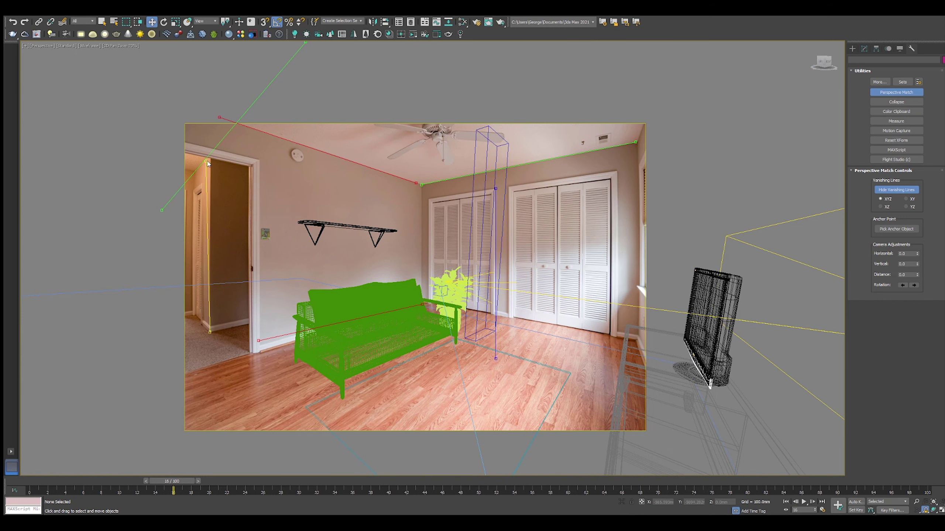
pyautogui.moveTo(207, 161); pyautogui.dragTo(213, 157)
# Check the straightened room photo in Windows Photo Viewer and confirm it as the viewport background file
pyautogui.hotkey('alt', 'Tab')
pyautogui.press('Right')
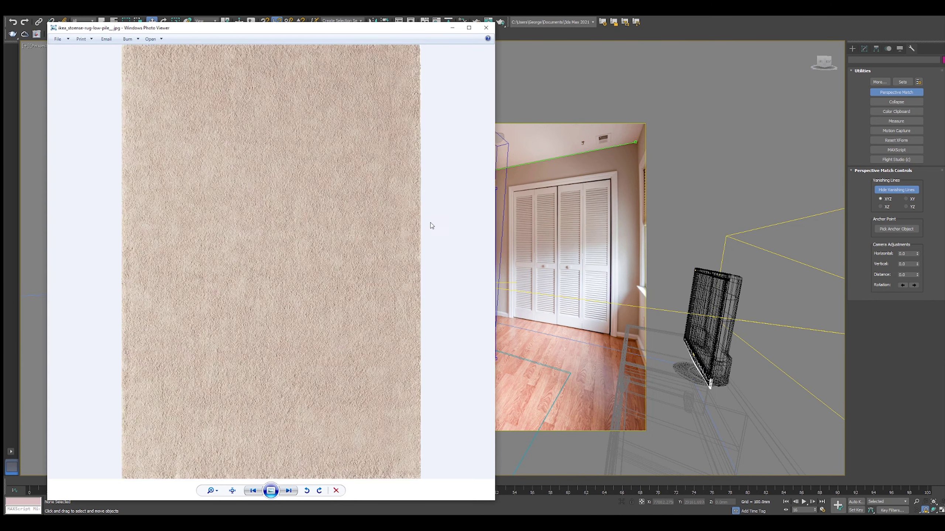
pyautogui.press('Left')
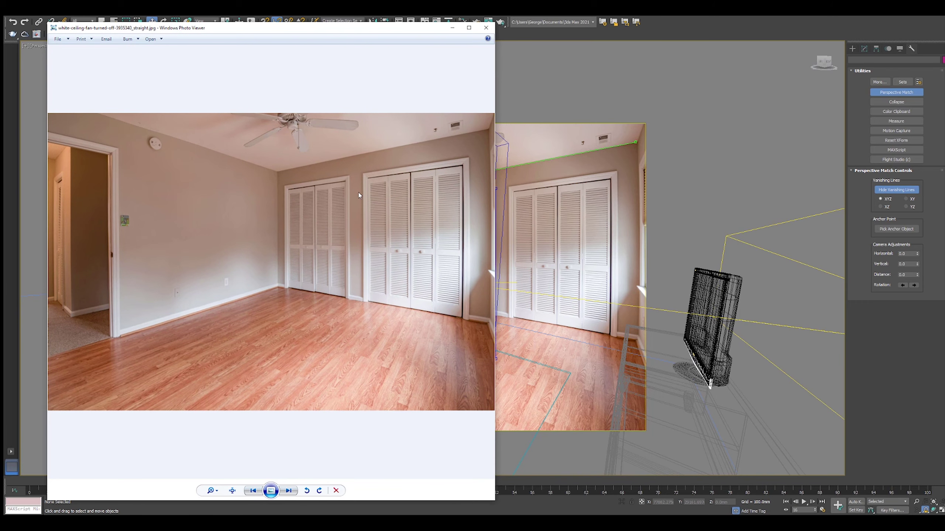
pyautogui.click(486, 28)
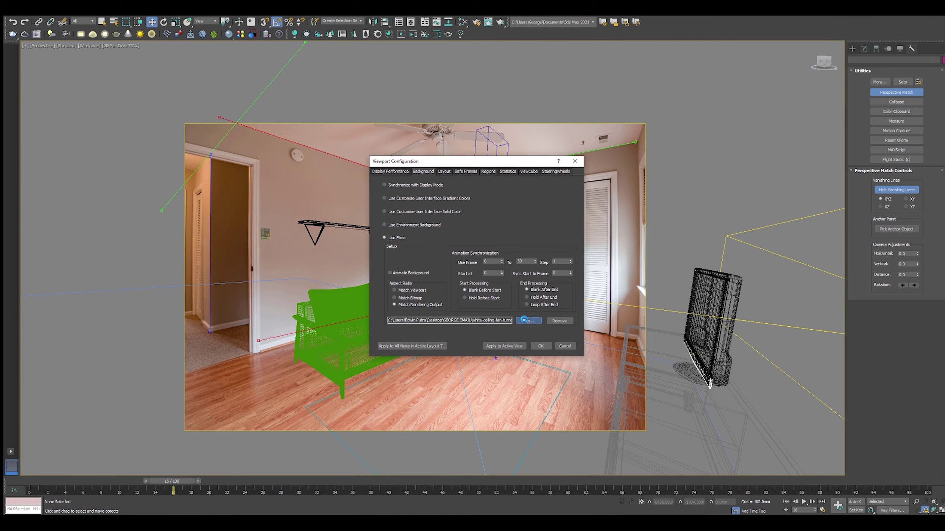
pyautogui.click(537, 346)
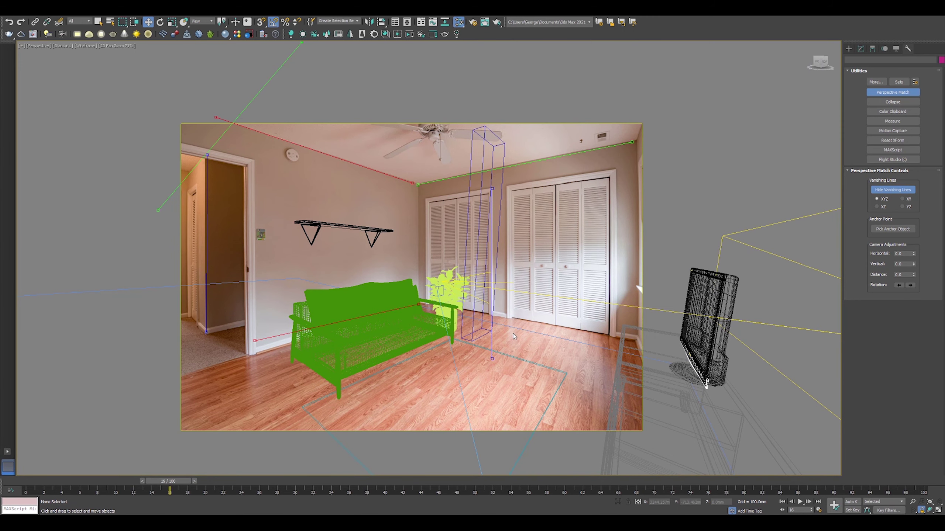
# Inspect the room photo's Bitmap map, its Screen mapping and file path in the Slate Material Editor
pyautogui.press('m')
pyautogui.moveTo(565, 149); pyautogui.dragTo(720, 160, button='middle')
pyautogui.doubleClick(564, 123)
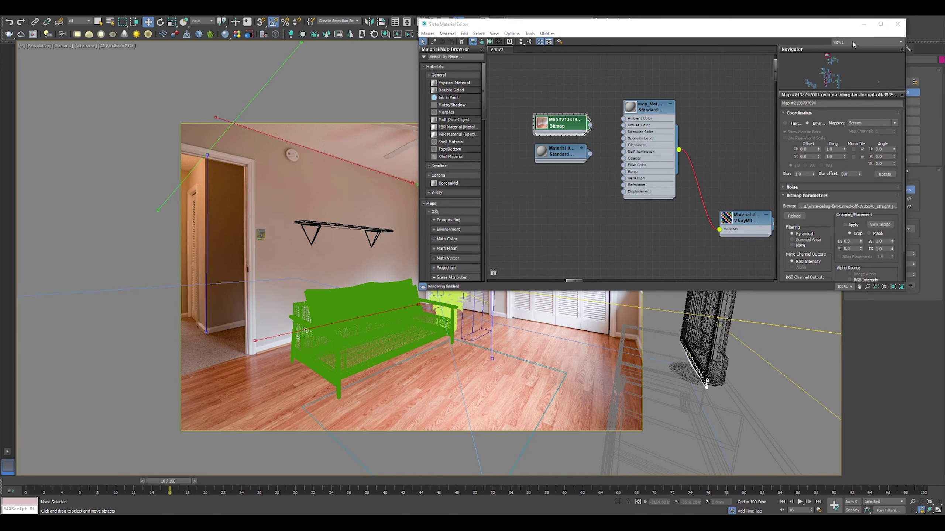
pyautogui.click(897, 24)
pyautogui.press('m')
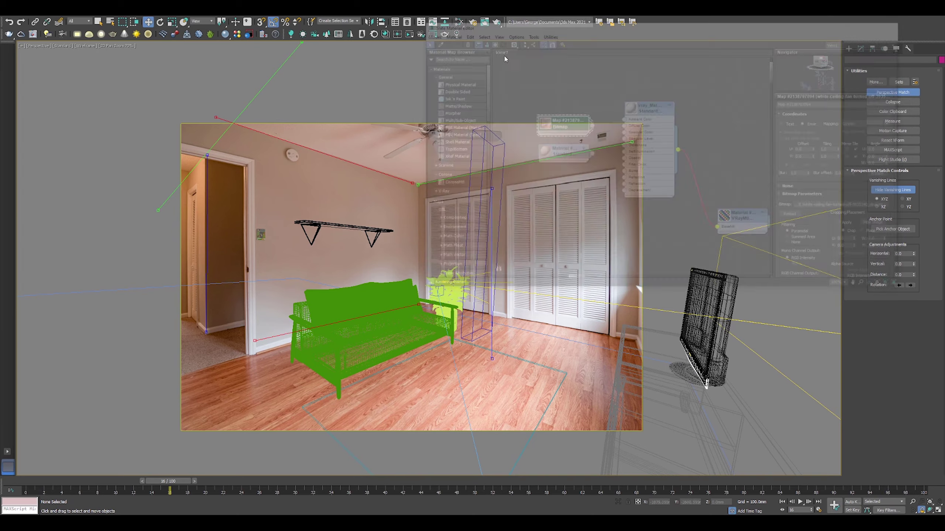
# Open the V-Ray Frame Buffer and inspect the Background layer's image setting
pyautogui.rightClick(515, 111)
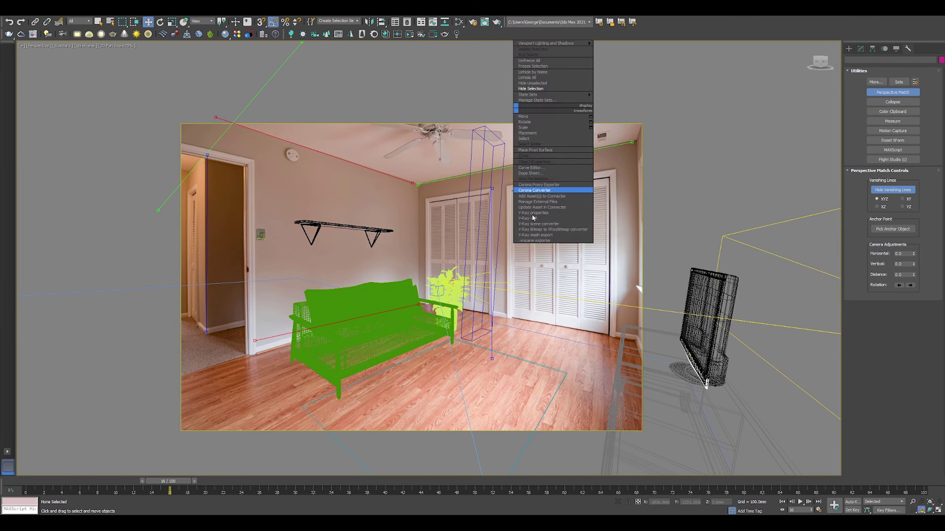
pyautogui.click(532, 219)
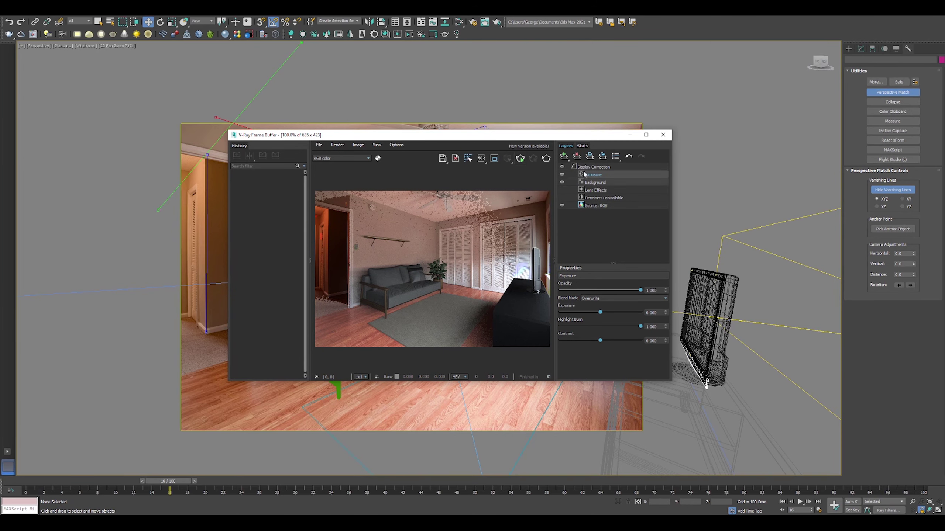
pyautogui.click(595, 206)
pyautogui.click(595, 182)
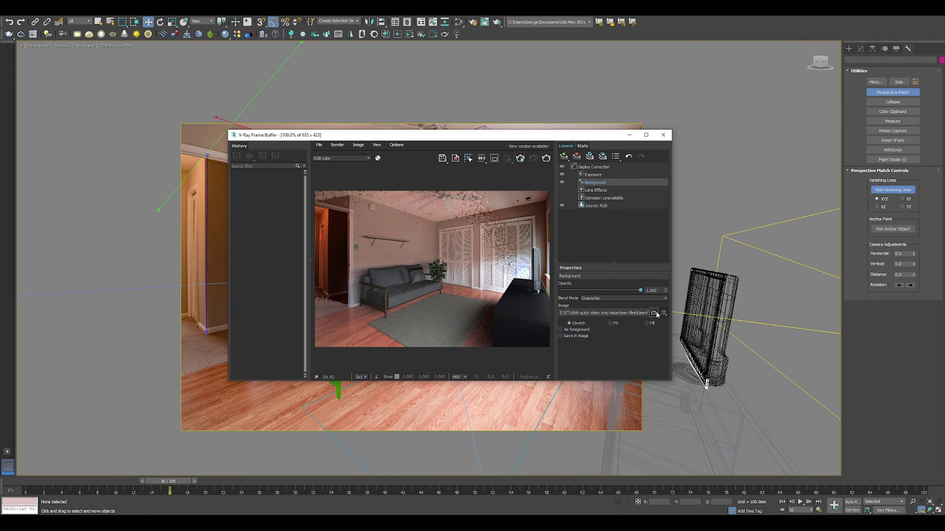
pyautogui.click(657, 313)
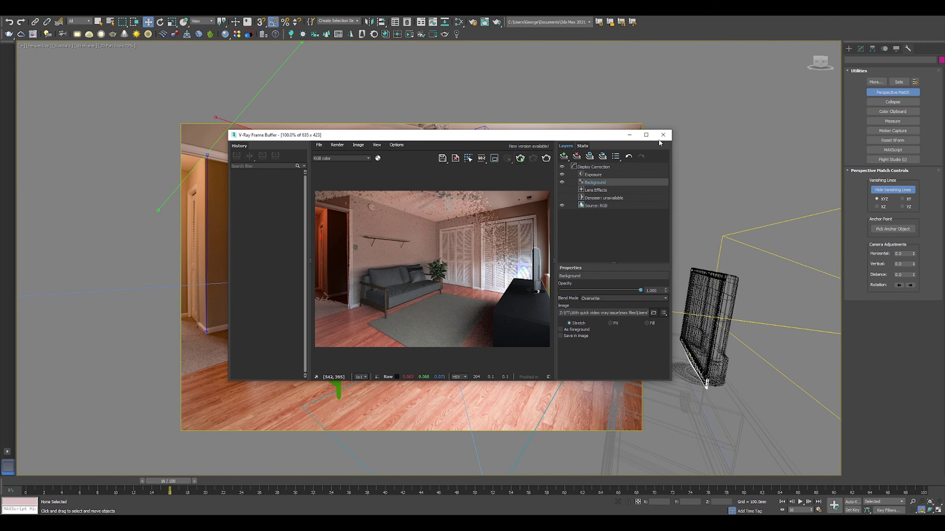
pyautogui.click(663, 135)
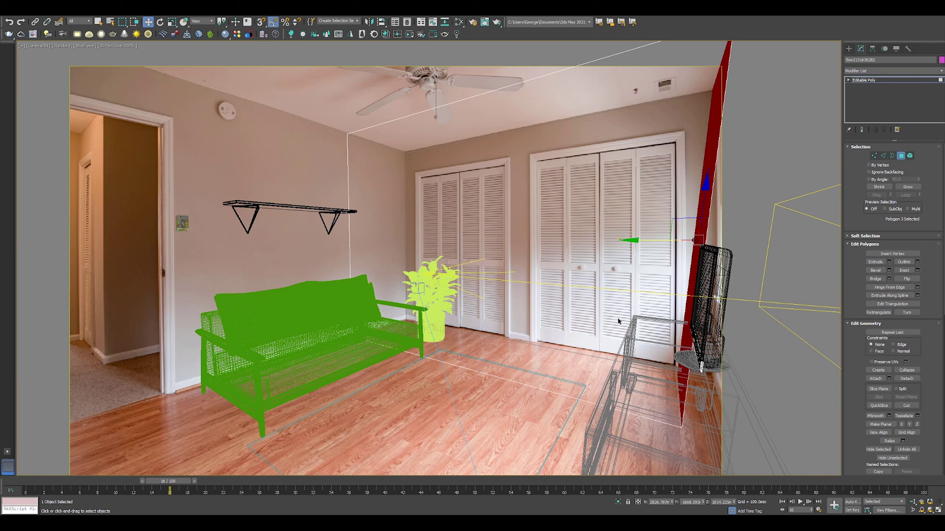
# Move the two front corner vertices of the room box's wall beside the TV outward to follow the photo's wall
pyautogui.press('1')
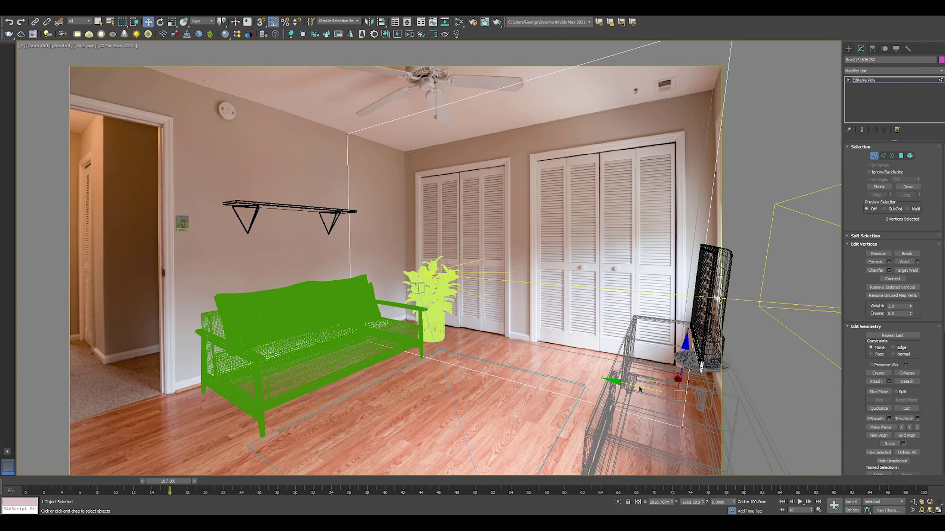
pyautogui.moveTo(639, 388); pyautogui.dragTo(685, 398)
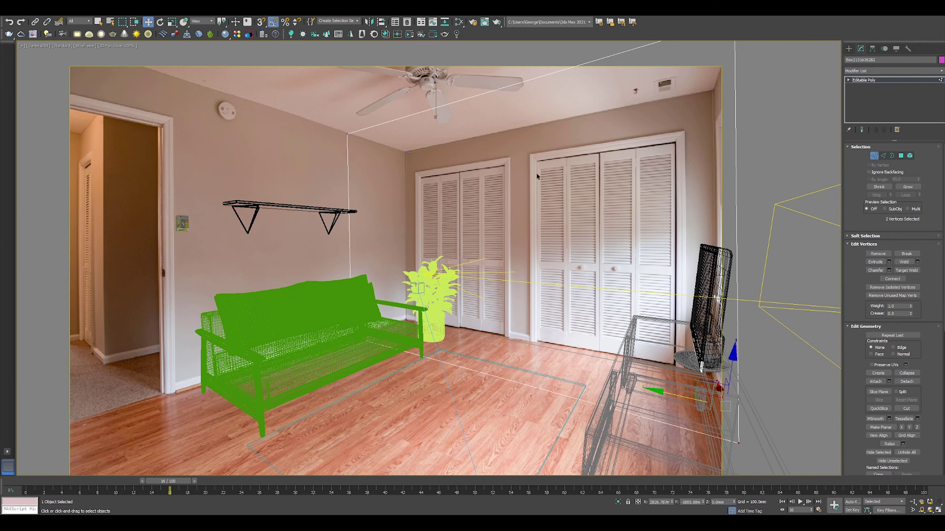
pyautogui.press('1')
pyautogui.click(383, 181)
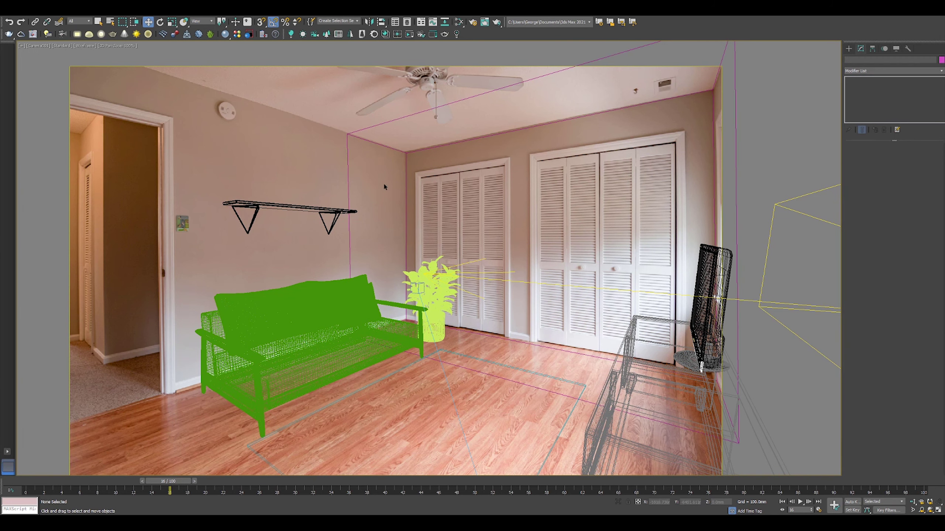
# Move the room box's end polygon by the sofa outward past the doorway to lengthen the sofa wall
pyautogui.click(347, 149)
pyautogui.press('4')
pyautogui.moveTo(495, 241); pyautogui.dragTo(1, 313)
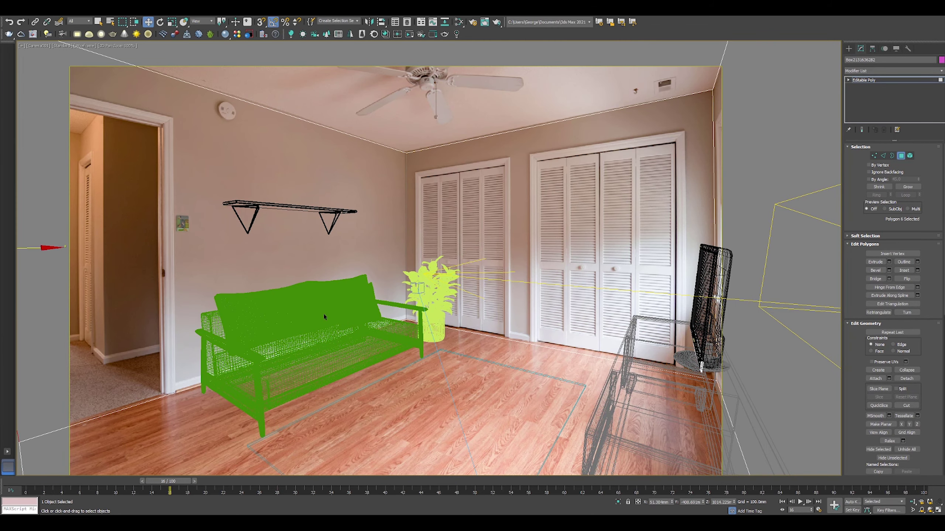
# Set the camera viewport's lighting to 2 Default Lights and check the room box in shaded display
pyautogui.press('F3')
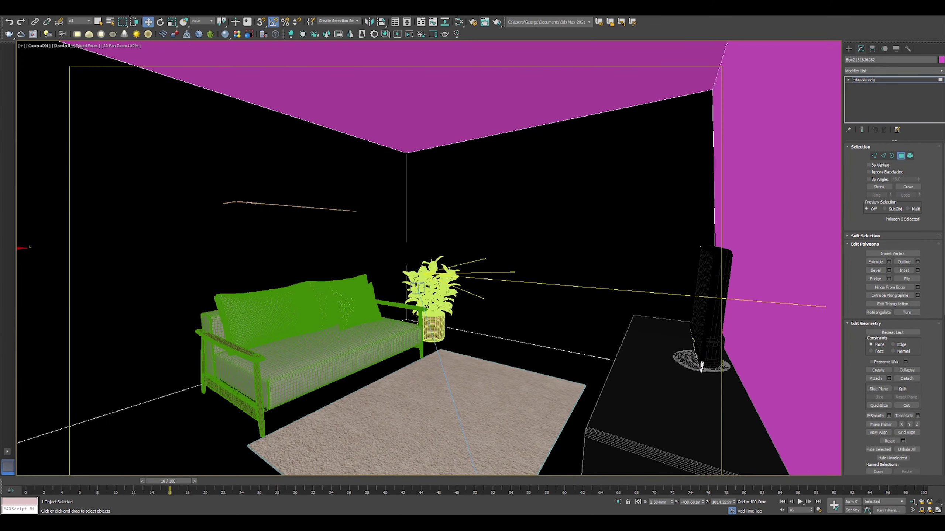
pyautogui.click(85, 12)
pyautogui.click(108, 42)
pyautogui.click(490, 171)
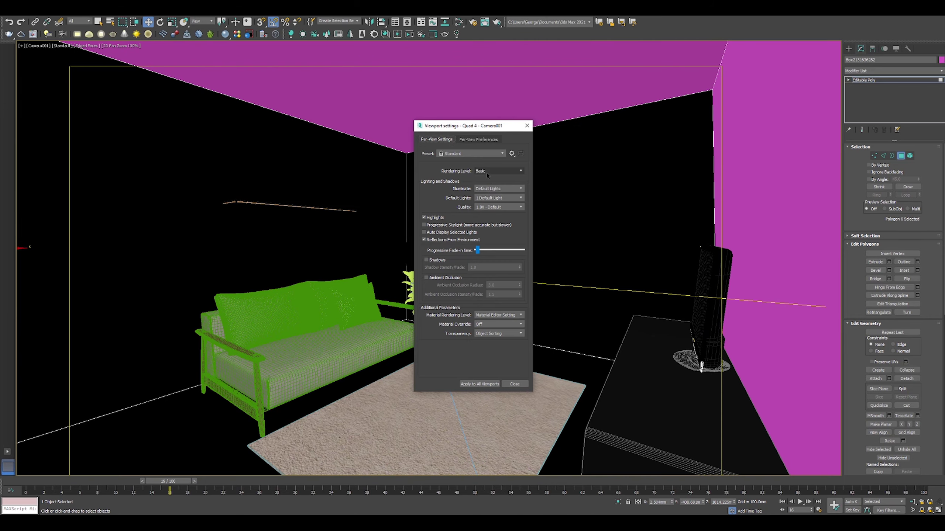
pyautogui.click(490, 191)
pyautogui.click(490, 189)
pyautogui.click(491, 193)
pyautogui.click(491, 198)
pyautogui.click(492, 209)
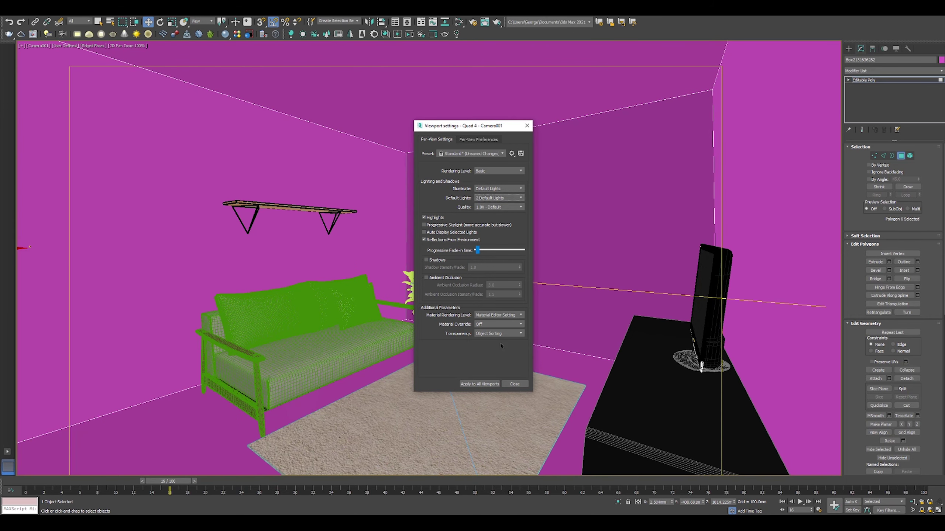
pyautogui.click(514, 384)
pyautogui.press('F3')
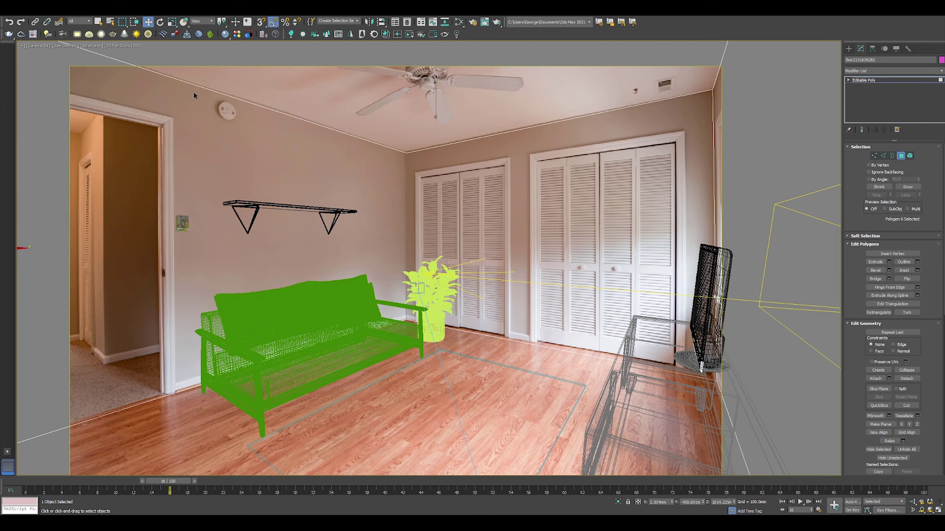
# Connect the sofa wall's upper and lower edges with a vertical edge and move it to the doorway's near jamb
pyautogui.press('2')
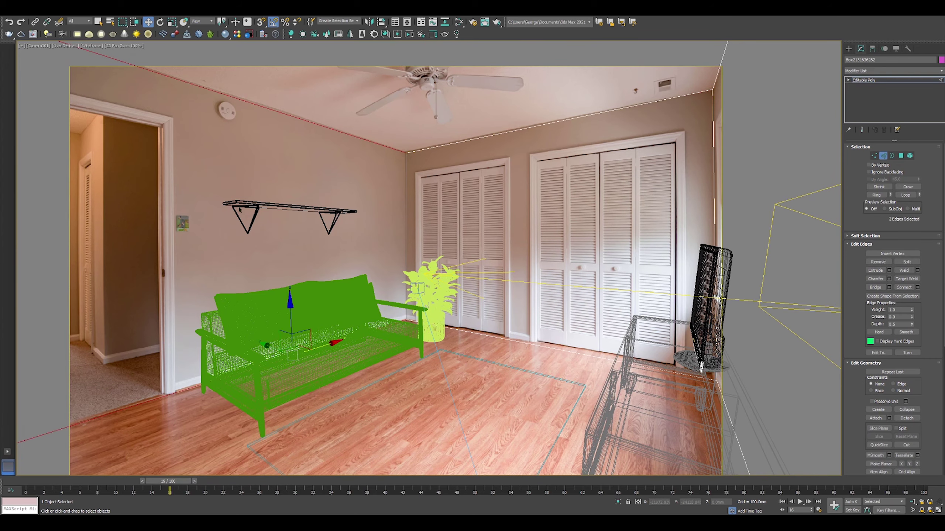
pyautogui.rightClick(230, 191)
pyautogui.click(221, 212)
pyautogui.moveTo(310, 240); pyautogui.dragTo(192, 237)
pyautogui.press('1')
pyautogui.click(183, 390)
pyautogui.moveTo(183, 390); pyautogui.dragTo(162, 92)
pyautogui.press('s')
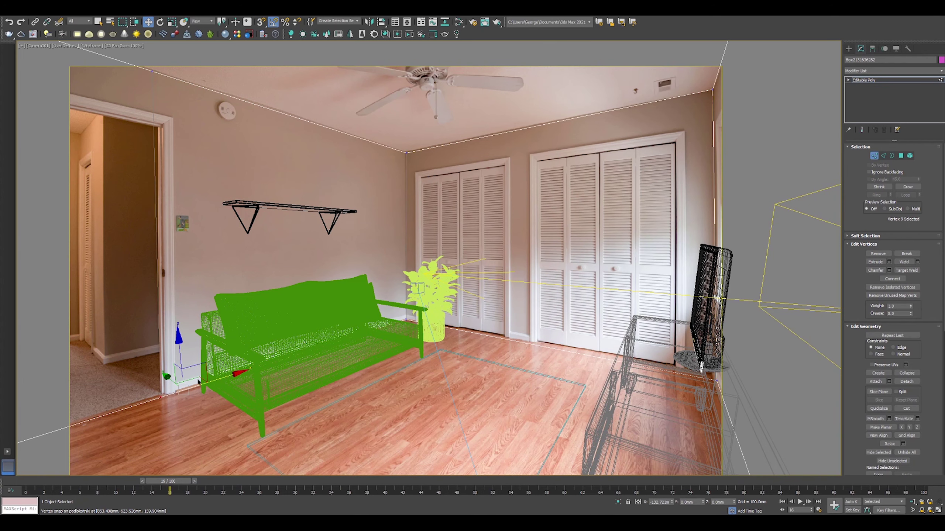
pyautogui.click(153, 73)
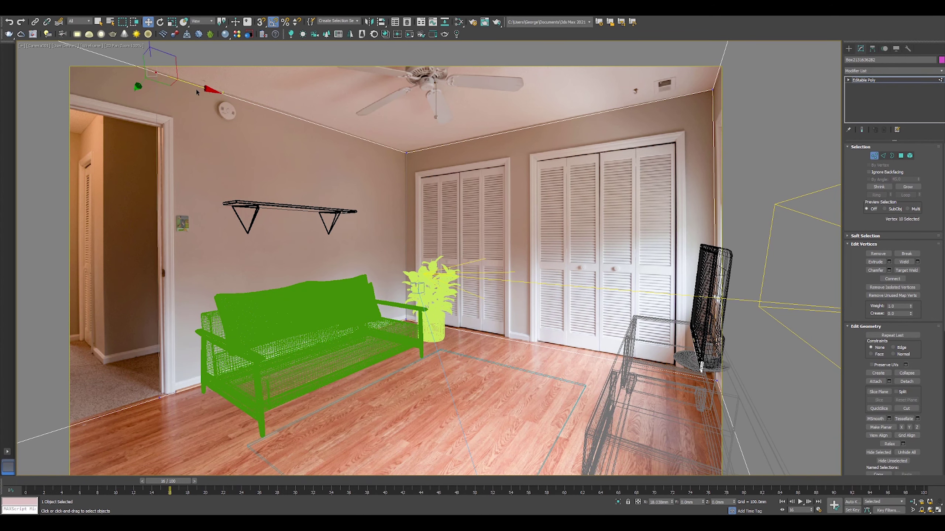
# Connect the wall's upper and lower edges beyond the near jamb and shift the new edge outward as the doorway's far side
pyautogui.press('2')
pyautogui.moveTo(121, 47); pyautogui.dragTo(121, 45)
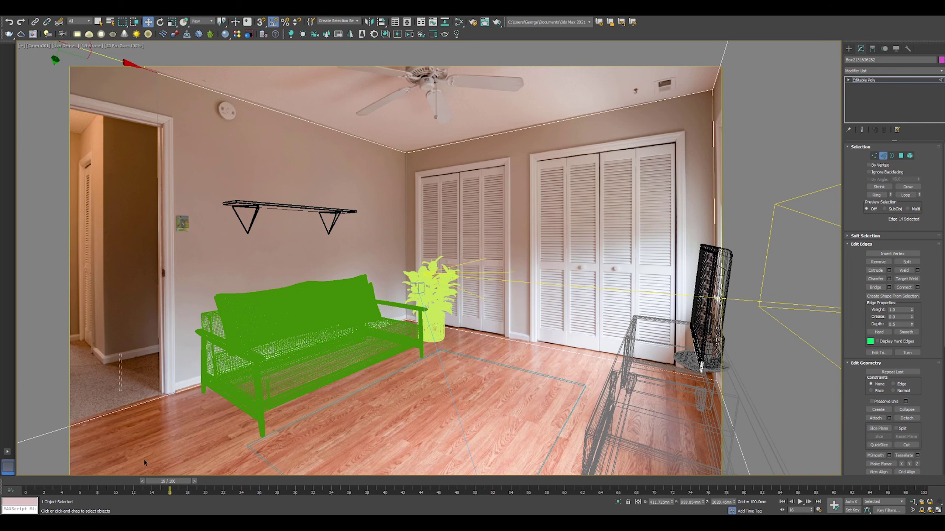
pyautogui.keyDown('ctrl'); pyautogui.moveTo(143, 460); pyautogui.dragTo(145, 335); pyautogui.keyUp('ctrl')
pyautogui.rightClick(145, 319)
pyautogui.click(131, 340)
pyautogui.press('1')
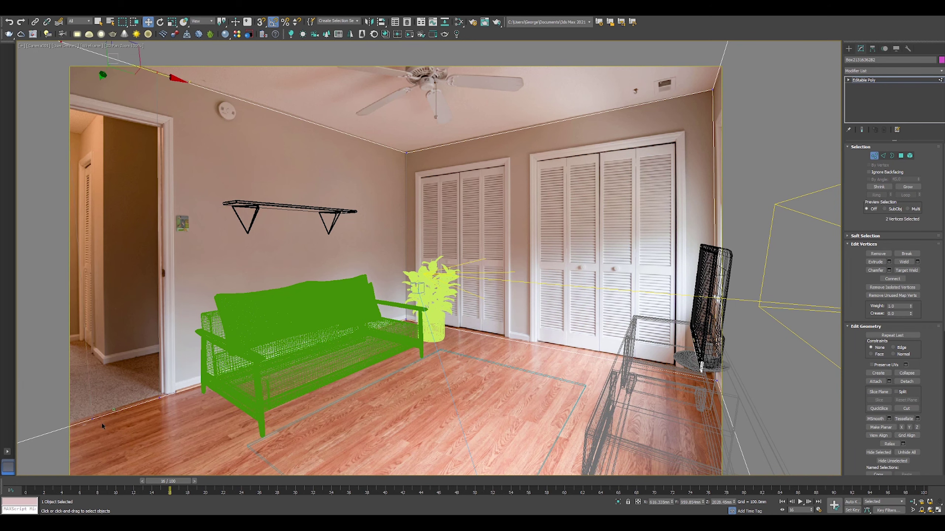
pyautogui.click(92, 419)
pyautogui.moveTo(76, 409); pyautogui.dragTo(36, 421)
# Raise the horizontal edge across the doorway section to the height of the door head, using the Edge constraint
pyautogui.press('2')
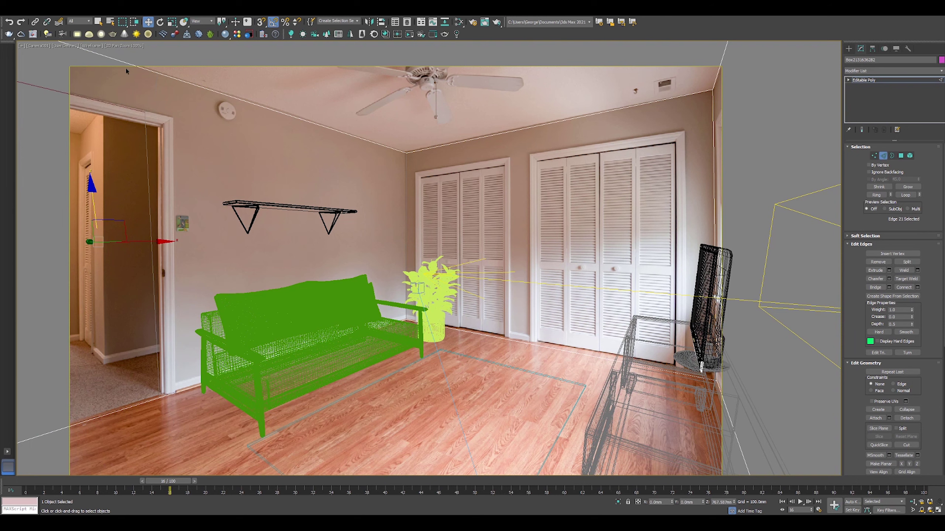
pyautogui.hotkey('ctrl', 'z')
pyautogui.hotkey('ctrl', 'z')
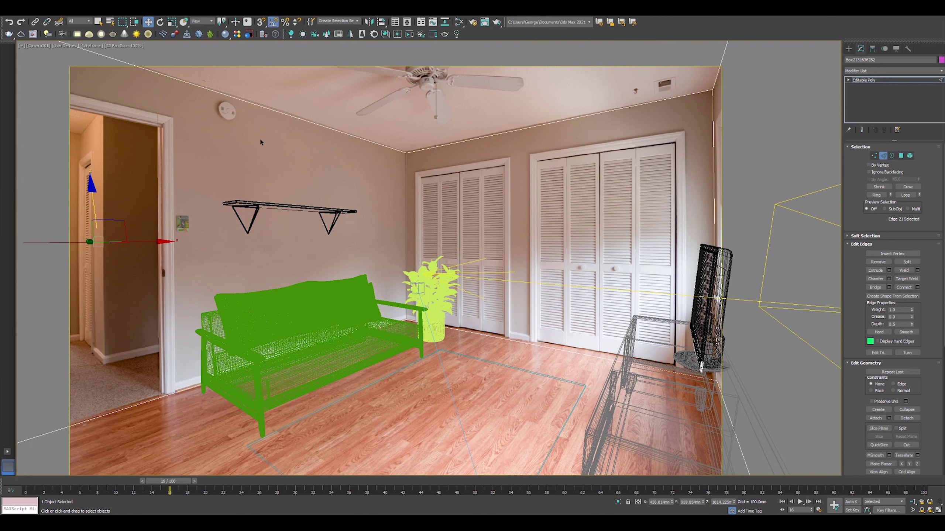
pyautogui.moveTo(92, 205); pyautogui.dragTo(97, 88)
pyautogui.press('1')
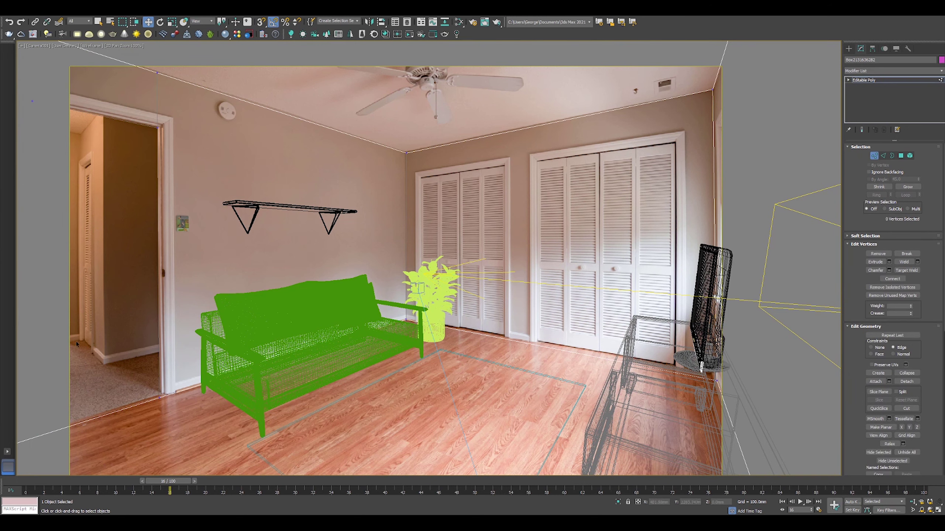
# Adjust the upper vertex of the doorway's far jamb along the sofa wall in a wireframe top view
pyautogui.hotkey('alt', 'w')
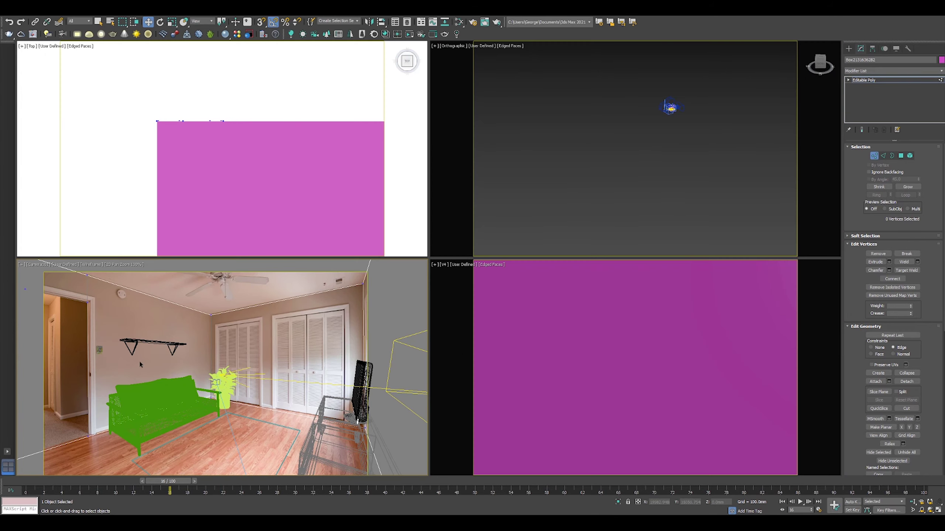
pyautogui.click(585, 358)
pyautogui.press('p')
pyautogui.scroll(-10, 586, 358)
pyautogui.keyDown('alt'); pyautogui.moveTo(586, 359); pyautogui.dragTo(639, 387, button='middle'); pyautogui.keyUp('alt')
pyautogui.press('t')
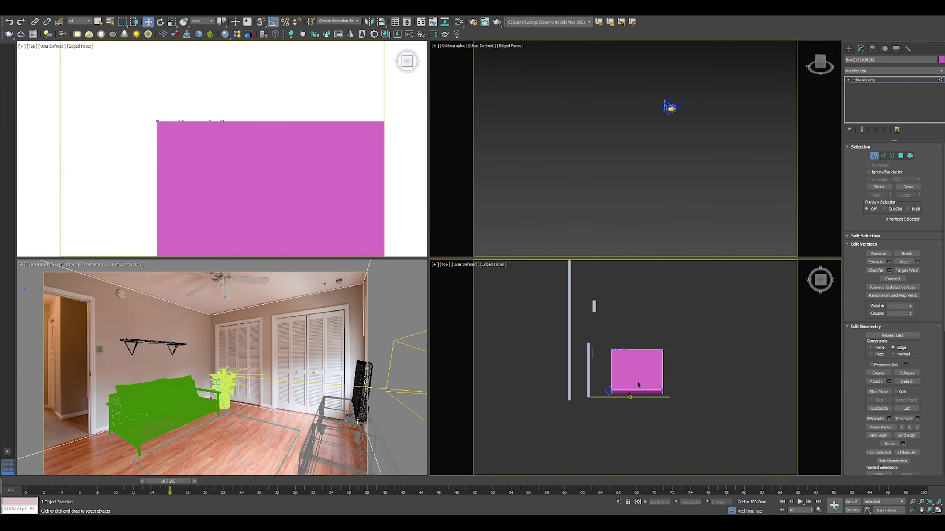
pyautogui.press('F3')
pyautogui.scroll(5, 557, 308)
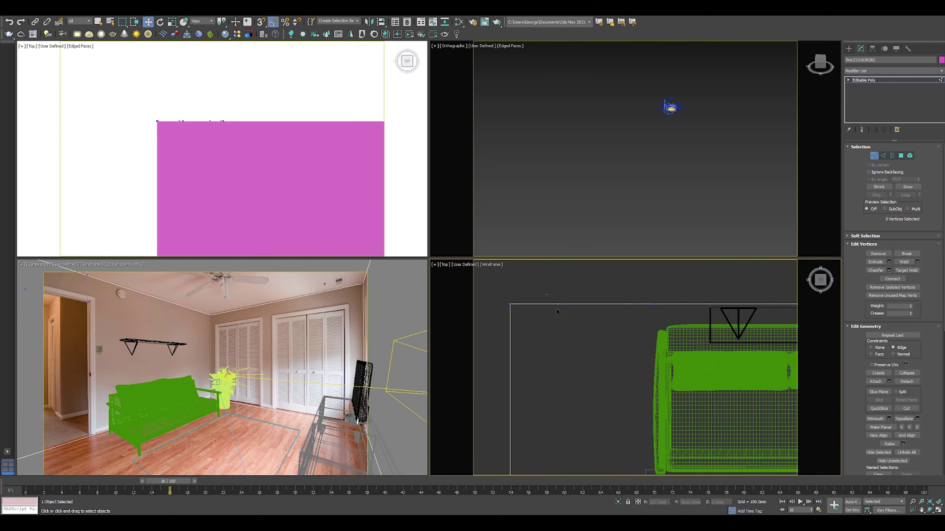
pyautogui.click(566, 304)
pyautogui.press('s')
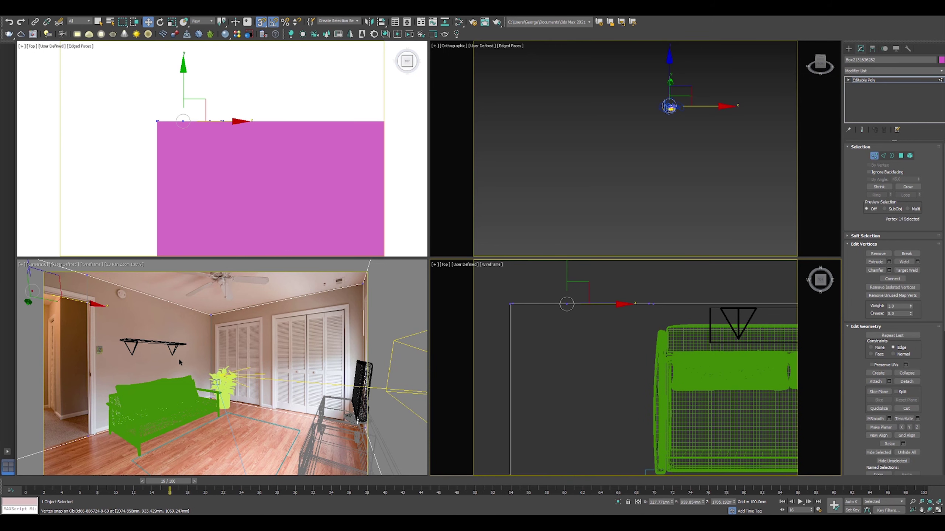
# Delete the doorway polygon from the sofa wall, select the opening's border and set the constraint to None
pyautogui.press('4')
pyautogui.click(64, 398)
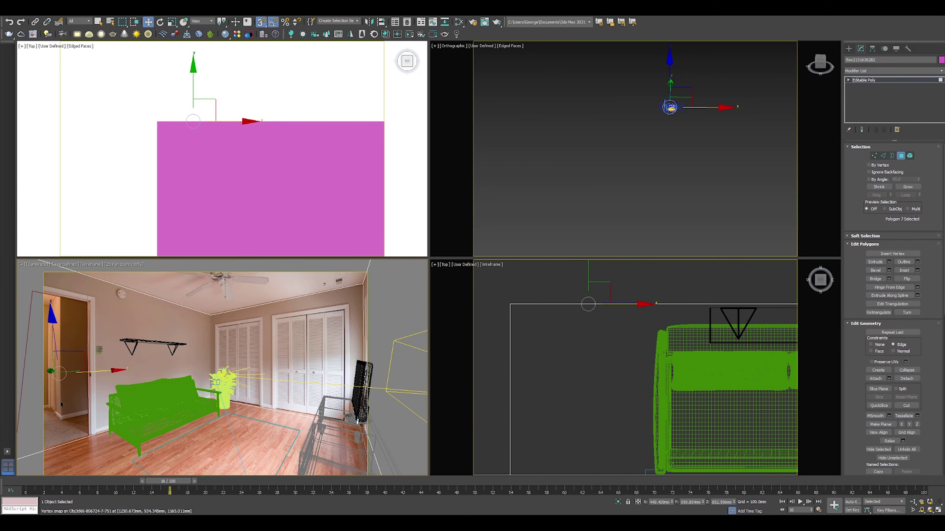
pyautogui.press('3')
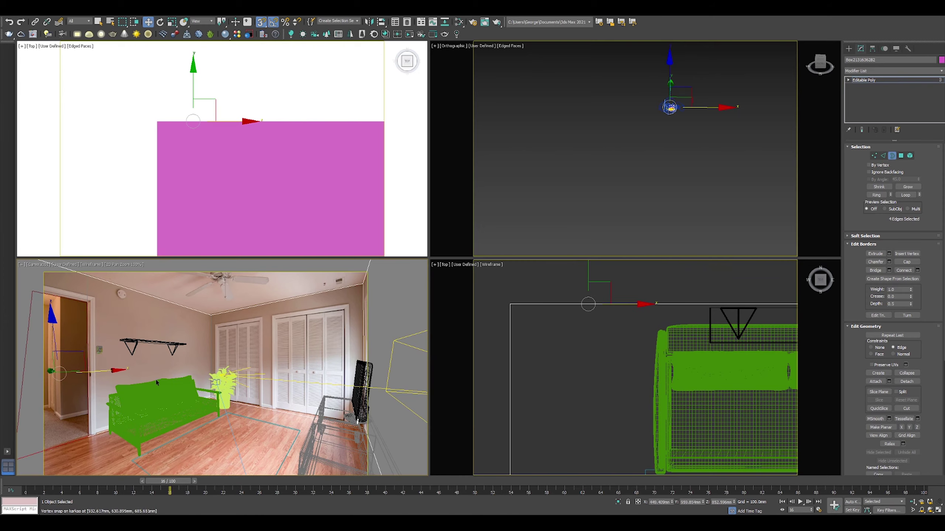
pyautogui.hotkey('alt', 'w')
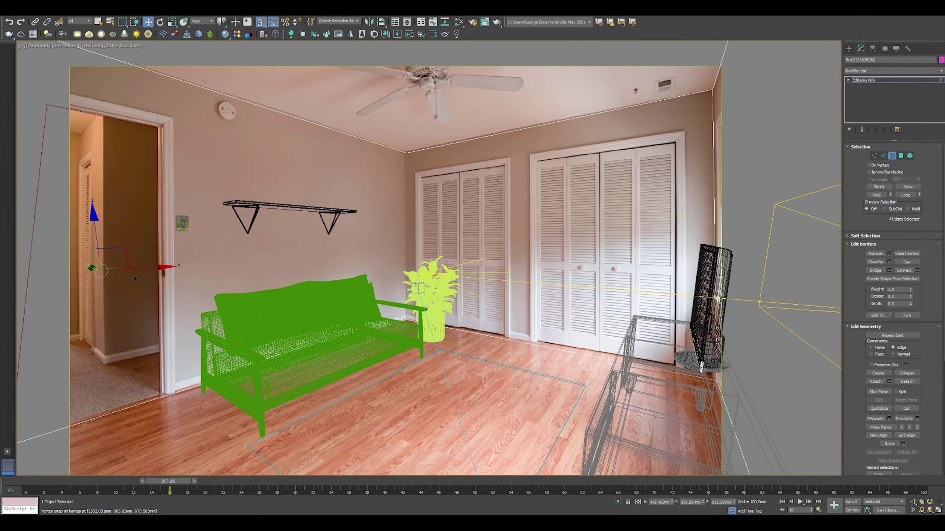
pyautogui.hotkey('shift', 'x')
# Try to extrude the doorway opening's border slightly back to give the wall thickness
pyautogui.keyDown('shift'); pyautogui.moveTo(89, 268); pyautogui.dragTo(86, 267); pyautogui.keyUp('shift')
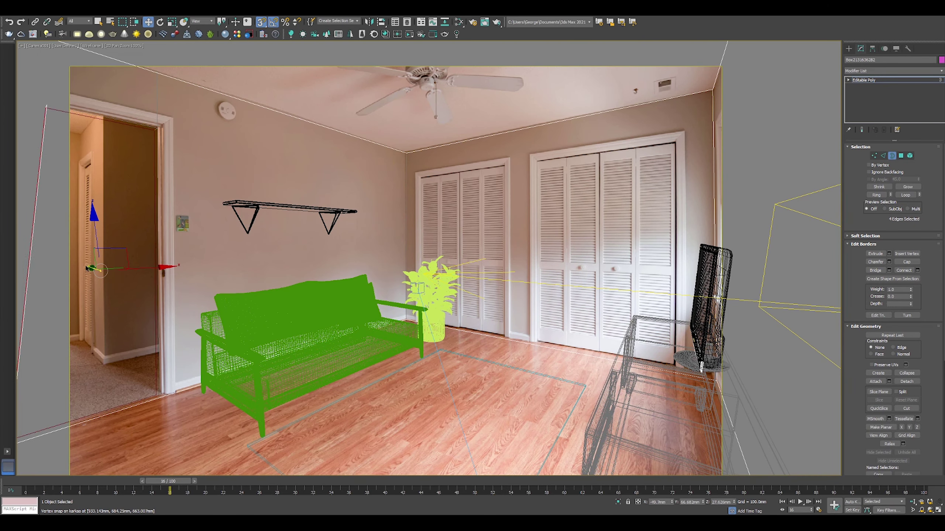
pyautogui.rightClick(87, 266)
pyautogui.click(264, 375)
pyautogui.hotkey('ctrl', 'z')
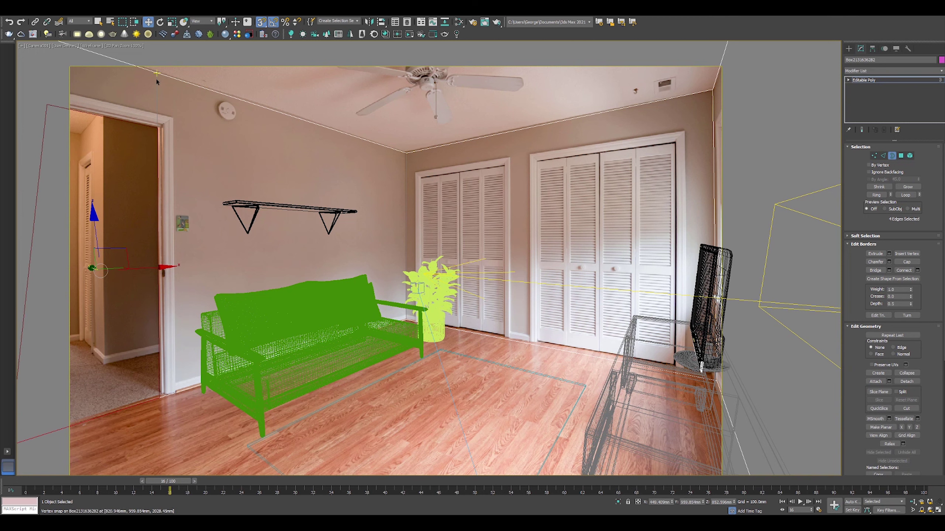
# Shift the vertices along the doorway's near jamb toward the sofa to match the photo's door frame, with snapping off
pyautogui.press('1')
pyautogui.moveTo(145, 61); pyautogui.dragTo(207, 209)
pyautogui.keyDown('ctrl'); pyautogui.click(159, 398); pyautogui.keyUp('ctrl')
pyautogui.press('s')
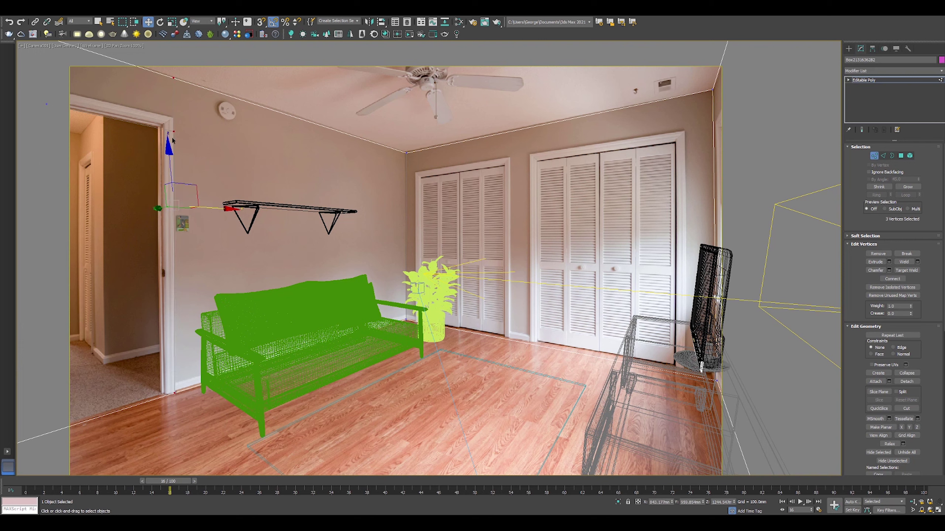
# Extrude the doorway's border back as wall thickness and raise its upper vertices to the photo's door head
pyautogui.press('3')
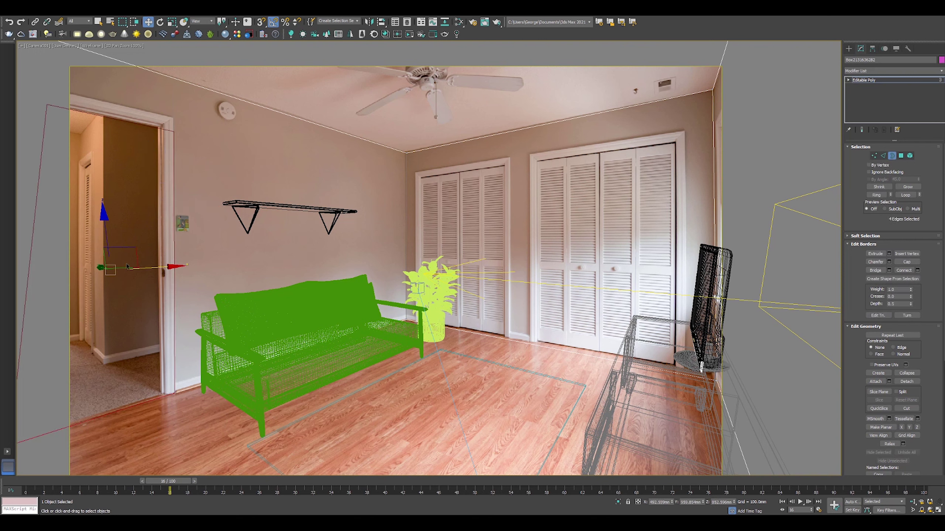
pyautogui.keyDown('shift'); pyautogui.moveTo(98, 269); pyautogui.dragTo(92, 266); pyautogui.keyUp('shift')
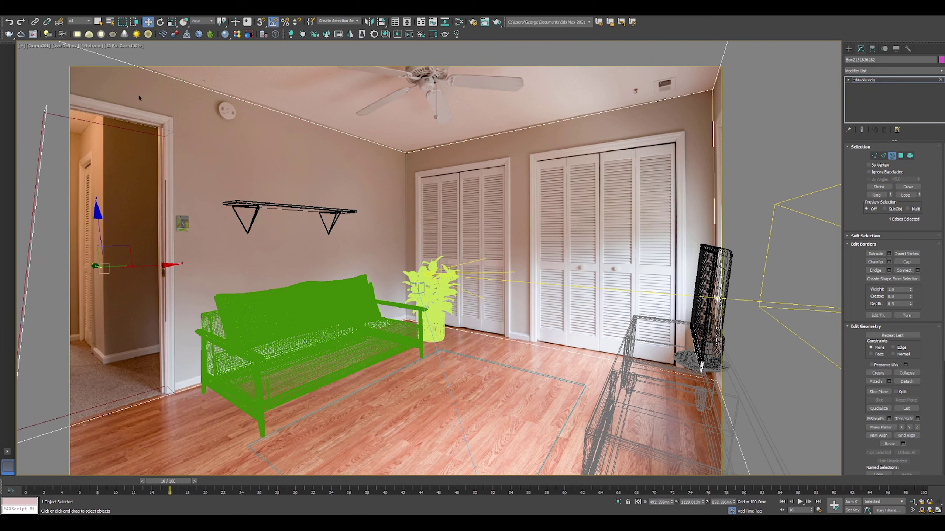
pyautogui.press('1')
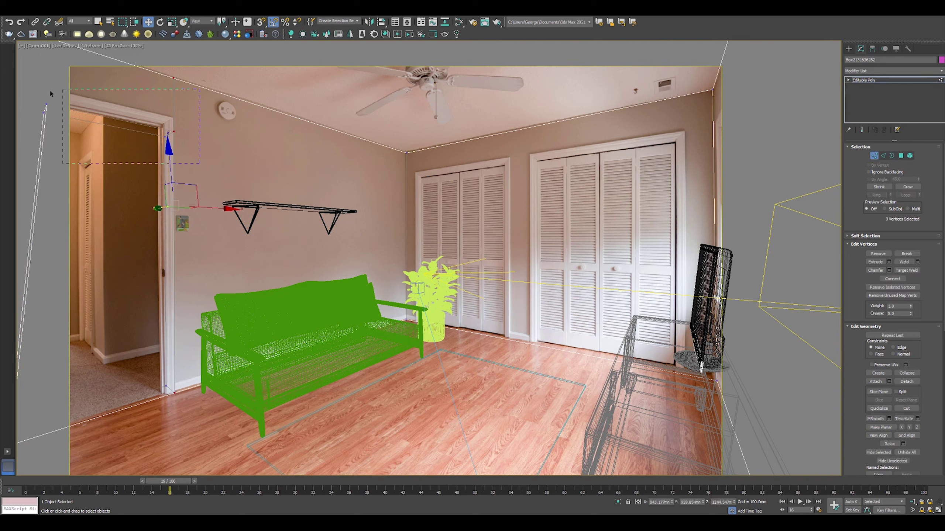
pyautogui.moveTo(51, 90); pyautogui.dragTo(35, 90)
pyautogui.moveTo(110, 82); pyautogui.dragTo(123, 54)
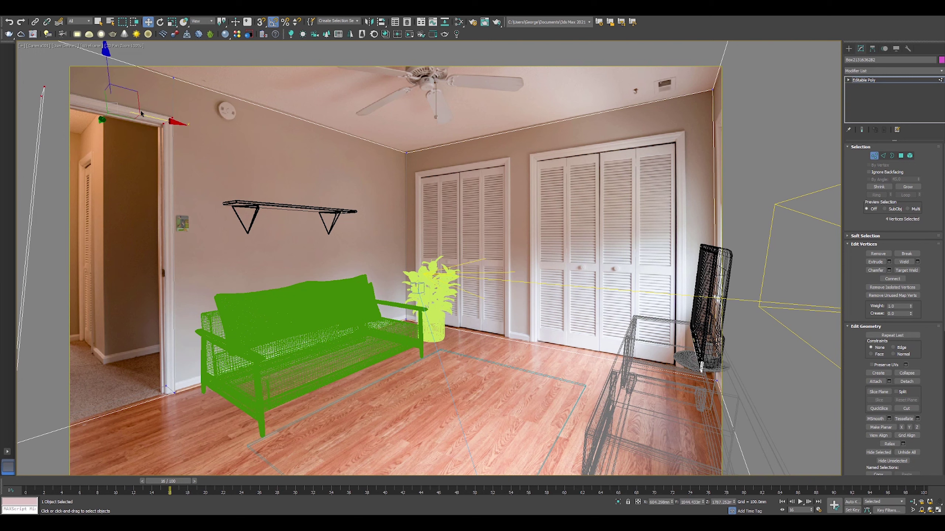
# Extrude the near jamb's rear edge behind the sofa wall and back into the hallway, and bridge the two end edges
pyautogui.press('2')
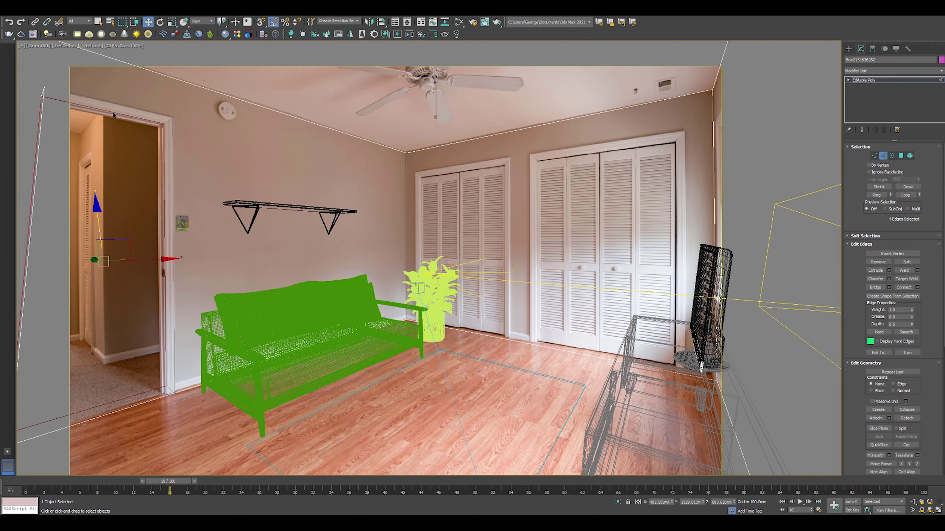
pyautogui.click(161, 148)
pyautogui.click(164, 158)
pyautogui.keyDown('shift'); pyautogui.moveTo(203, 258); pyautogui.dragTo(301, 248); pyautogui.keyUp('shift')
pyautogui.click(164, 244)
pyautogui.keyDown('shift'); pyautogui.moveTo(141, 256); pyautogui.dragTo(86, 256); pyautogui.keyUp('shift')
pyautogui.keyDown('ctrl'); pyautogui.click(327, 242); pyautogui.keyUp('ctrl')
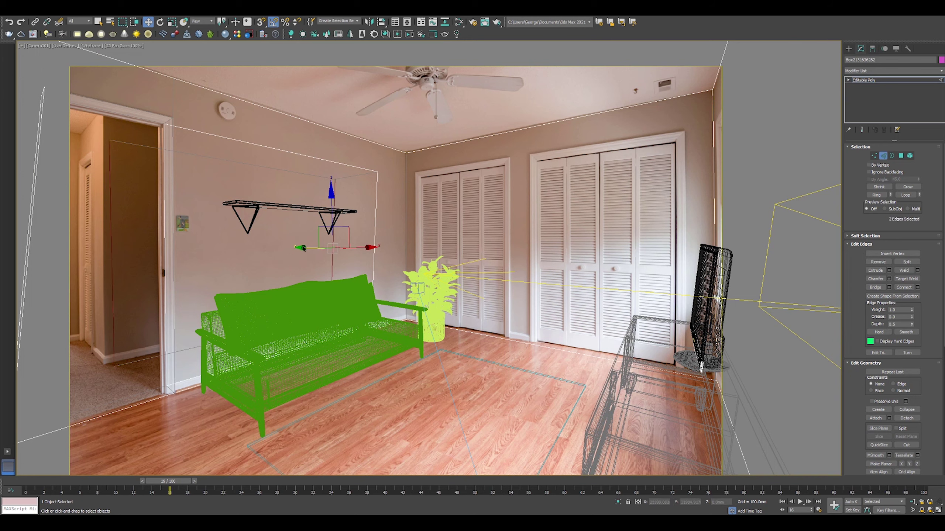
pyautogui.hotkey('ctrl', 'shift', 'b')
# Align the new hallway corner edge and its upper and lower vertices with the corner in the photo
pyautogui.click(108, 225)
pyautogui.moveTo(146, 254); pyautogui.dragTo(143, 254)
pyautogui.press('1')
pyautogui.click(102, 143)
pyautogui.moveTo(135, 148); pyautogui.dragTo(138, 148)
pyautogui.click(106, 363)
pyautogui.moveTo(145, 355); pyautogui.dragTo(142, 355)
pyautogui.click(103, 143)
pyautogui.moveTo(138, 148); pyautogui.dragTo(137, 148)
# Extrude the hallway corner edge farther back to form the receding wall and check it in shaded display
pyautogui.press('2')
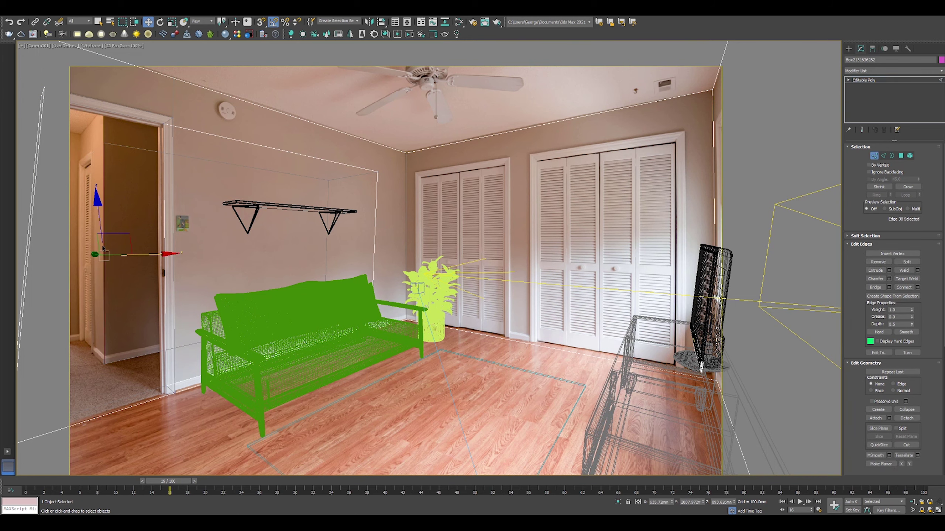
pyautogui.keyDown('shift'); pyautogui.moveTo(95, 255); pyautogui.dragTo(76, 251); pyautogui.keyUp('shift')
pyautogui.press('2')
pyautogui.press('F3')
# Extrude the doorway's bottom edge back into the hallway and its side edge behind the sofa wall to build the hallway floor
pyautogui.press('2')
pyautogui.click(142, 401)
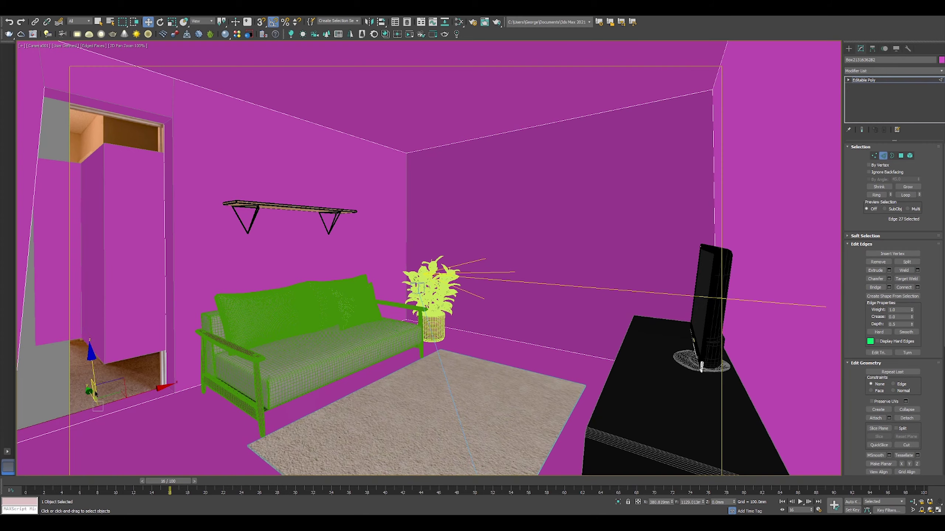
pyautogui.keyDown('shift'); pyautogui.moveTo(90, 393); pyautogui.dragTo(45, 332); pyautogui.keyUp('shift')
pyautogui.press('F3')
pyautogui.click(125, 349)
pyautogui.keyDown('shift'); pyautogui.moveTo(173, 335); pyautogui.dragTo(375, 296); pyautogui.keyUp('shift')
pyautogui.press('F3')
pyautogui.press('2')
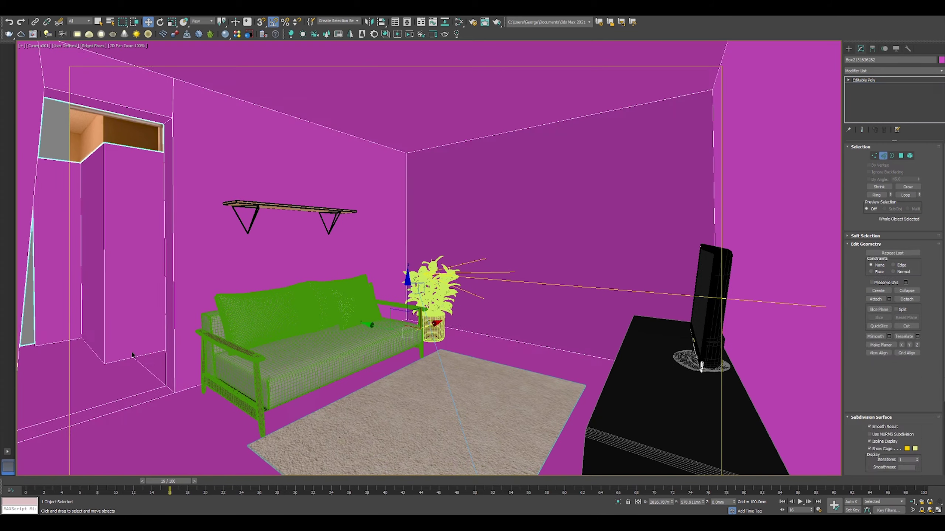
# Select the room box from outside in a shaded orthographic view and enter edge editing
pyautogui.click(737, 232)
pyautogui.hotkey('alt', 'w')
pyautogui.scroll(-9, 590, 363)
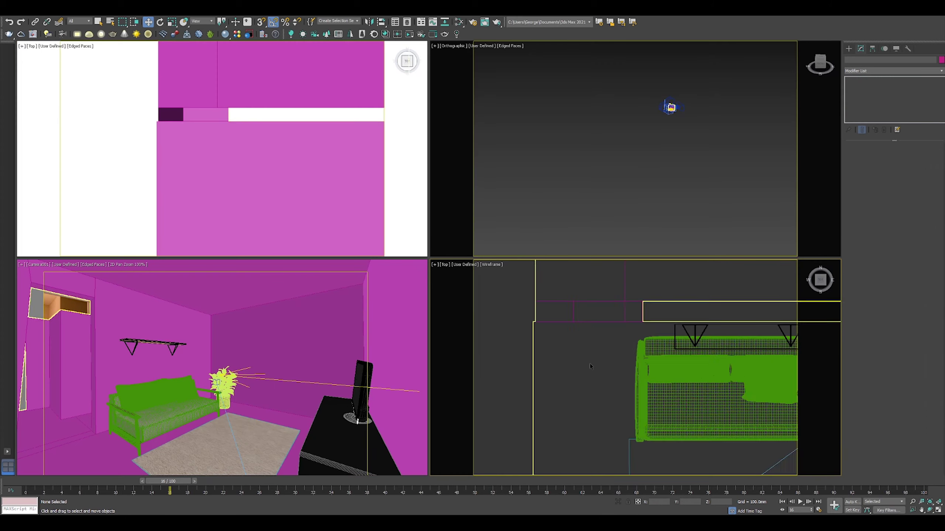
pyautogui.press('F3')
pyautogui.moveTo(614, 348)
pyautogui.keyDown('alt'); pyautogui.mouseDown(button='middle')
pyautogui.moveTo(604, 337)
pyautogui.moveTo(579, 346)
pyautogui.moveTo(525, 403)
pyautogui.mouseUp(button='middle'); pyautogui.keyUp('alt')
pyautogui.scroll(2, 734, 369)
pyautogui.moveTo(733, 367)
pyautogui.keyDown('alt'); pyautogui.mouseDown(button='middle')
pyautogui.moveTo(791, 322)
pyautogui.moveTo(610, 350)
pyautogui.moveTo(710, 353)
pyautogui.mouseUp(button='middle'); pyautogui.keyUp('alt')
pyautogui.click(610, 350)
pyautogui.press('2')
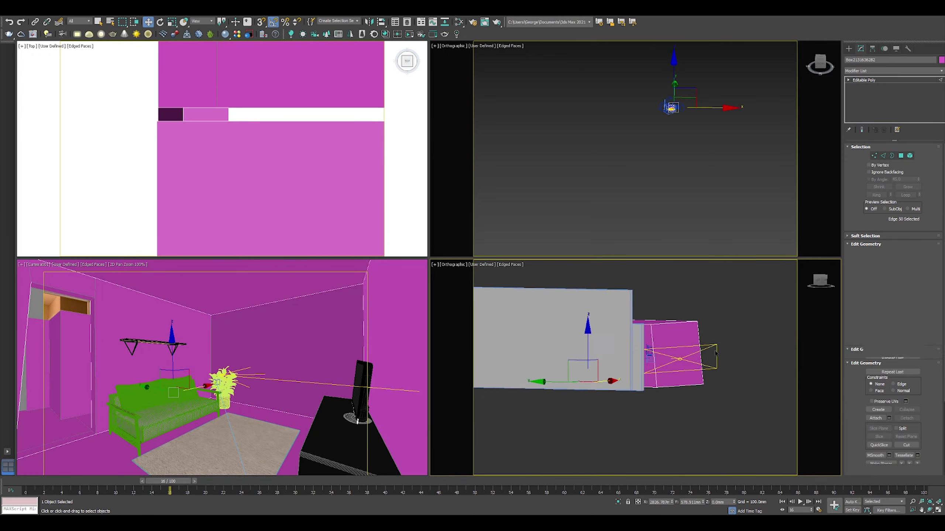
# Connect the vertical edges of the room box's TV-side wall with a horizontal edge near the ceiling, setting Slide to 75
pyautogui.press('F3')
pyautogui.moveTo(710, 353); pyautogui.dragTo(643, 352)
pyautogui.rightClick(669, 365)
pyautogui.click(632, 373)
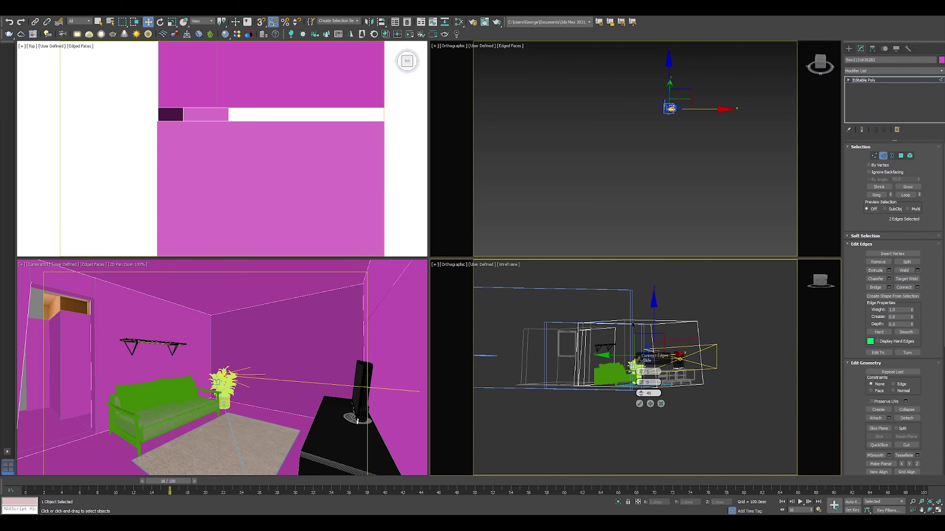
pyautogui.press('F3')
pyautogui.rightClick(342, 333)
pyautogui.press('F3')
pyautogui.moveTo(228, 393); pyautogui.dragTo(233, 354)
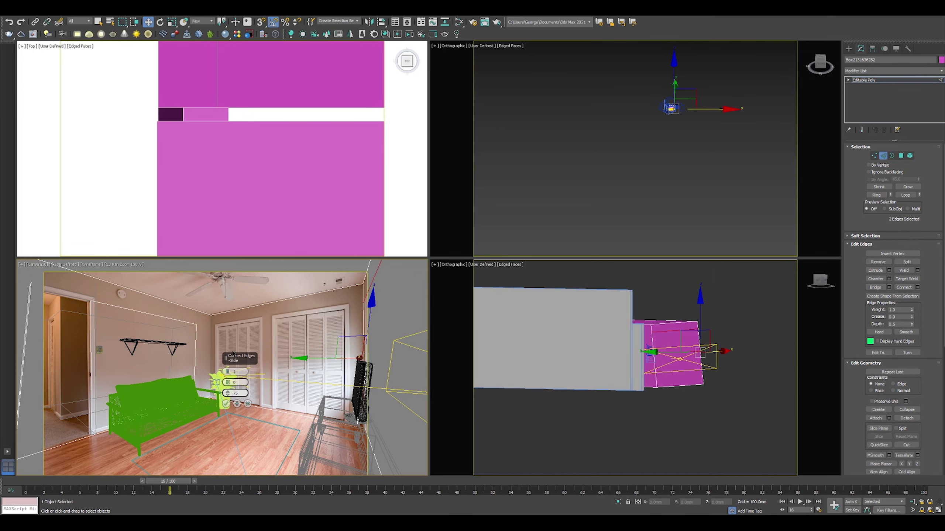
pyautogui.click(225, 404)
# Connect the TV-side wall's vertical edges below the first division to add a second horizontal edge
pyautogui.click(657, 369)
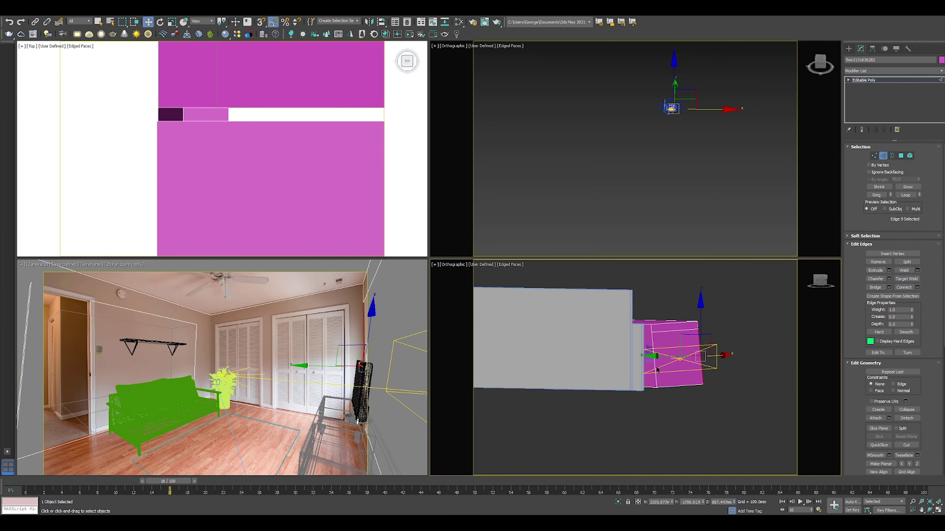
pyautogui.rightClick(657, 370)
pyautogui.click(649, 393)
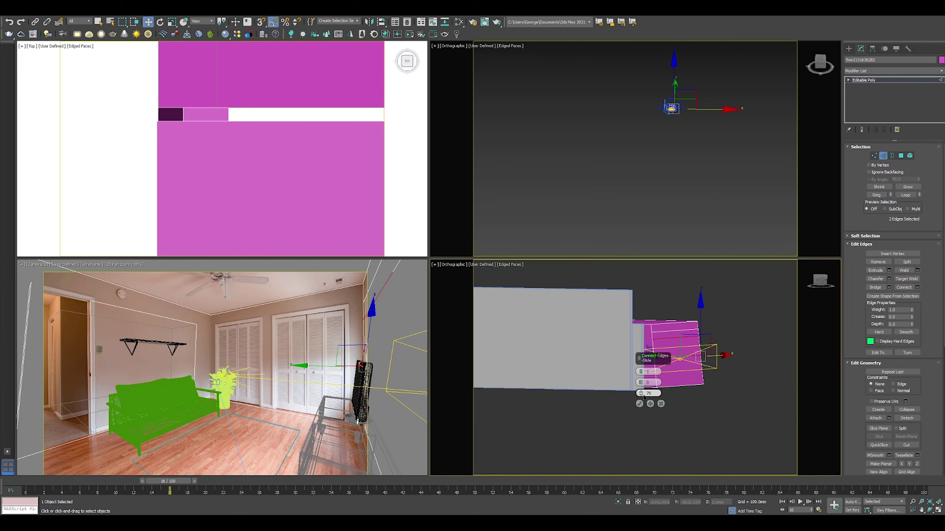
pyautogui.click(639, 405)
# Connect the TV-side wall's horizontal edges with two vertical edges and adjust Pinch to spread them apart for the opening
pyautogui.keyDown('alt'); pyautogui.moveTo(640, 383); pyautogui.dragTo(629, 446, button='middle'); pyautogui.keyUp('alt')
pyautogui.press('F3')
pyautogui.moveTo(629, 455); pyautogui.dragTo(610, 421)
pyautogui.rightClick(619, 375)
pyautogui.click(543, 400)
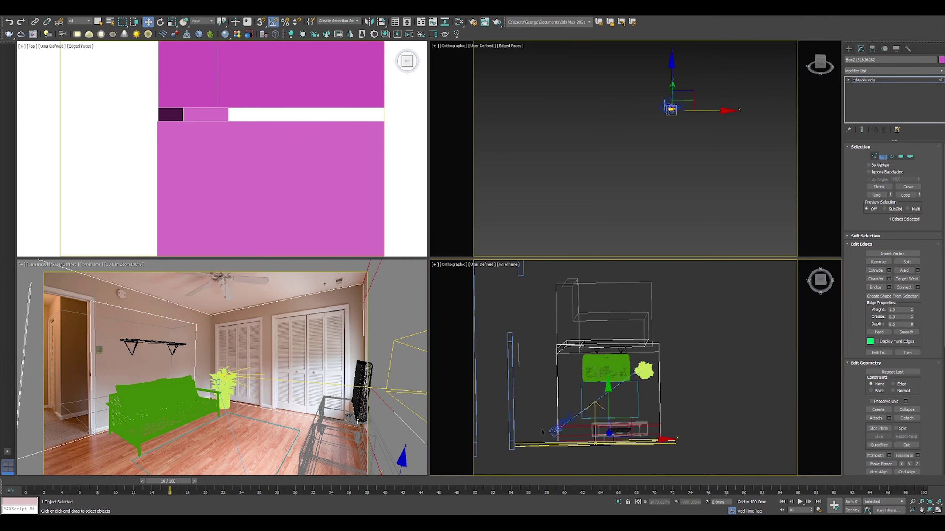
pyautogui.rightClick(640, 393)
pyautogui.click(640, 370)
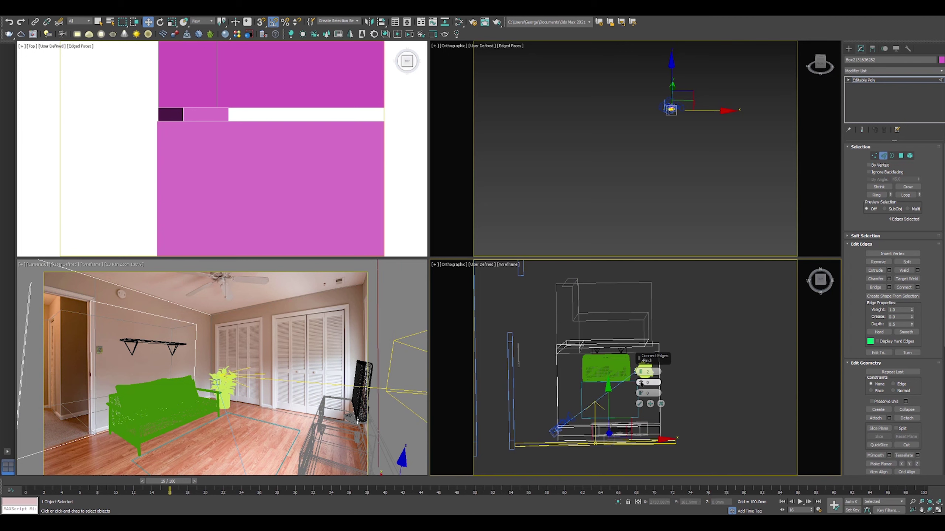
pyautogui.moveTo(640, 382); pyautogui.dragTo(636, 315)
pyautogui.click(639, 404)
# Delete the central polygon of the TV-side wall to cut a window opening, and leave polygon editing
pyautogui.press('F3')
pyautogui.press('4')
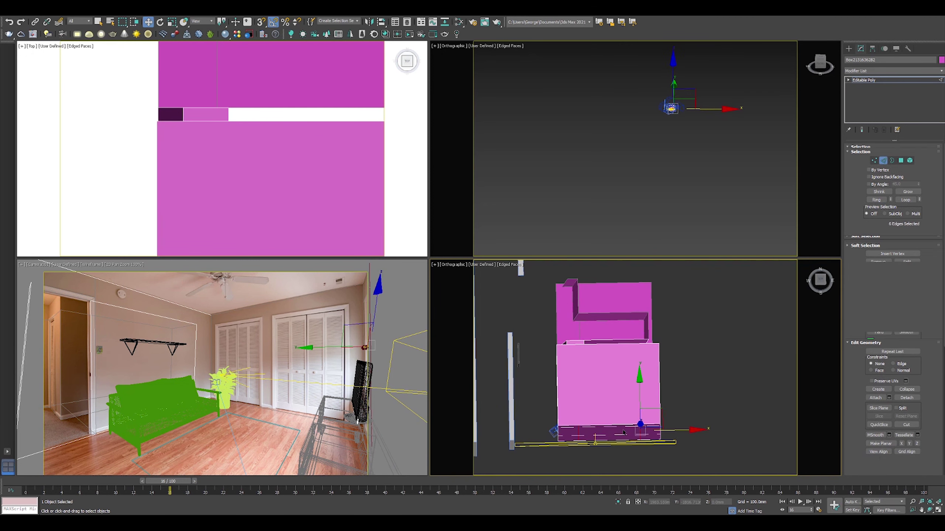
pyautogui.click(628, 431)
pyautogui.press('Delete')
pyautogui.press('4')
pyautogui.click(705, 380)
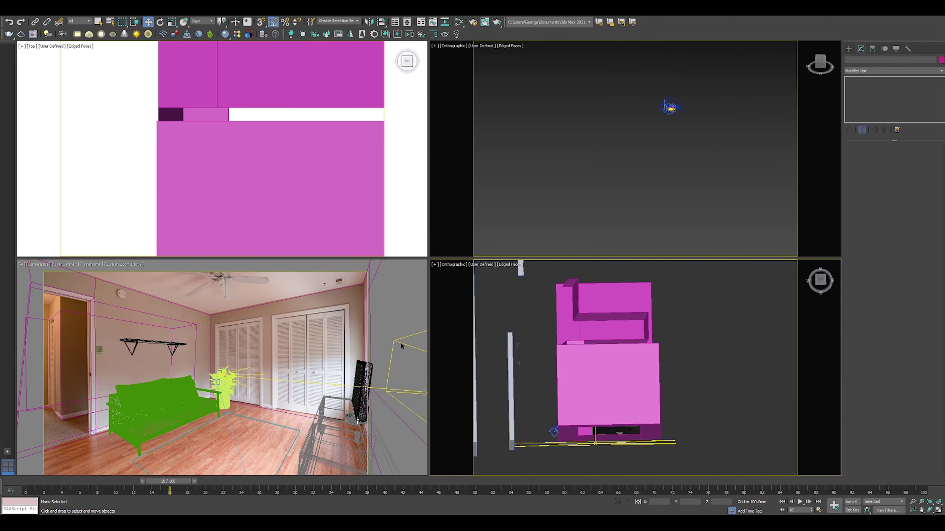
# Select the V-Ray plane light outside the TV-side wall, then resize and move it to fit the wall opening
pyautogui.click(401, 340)
pyautogui.click(665, 443)
pyautogui.hotkey('alt', 'w')
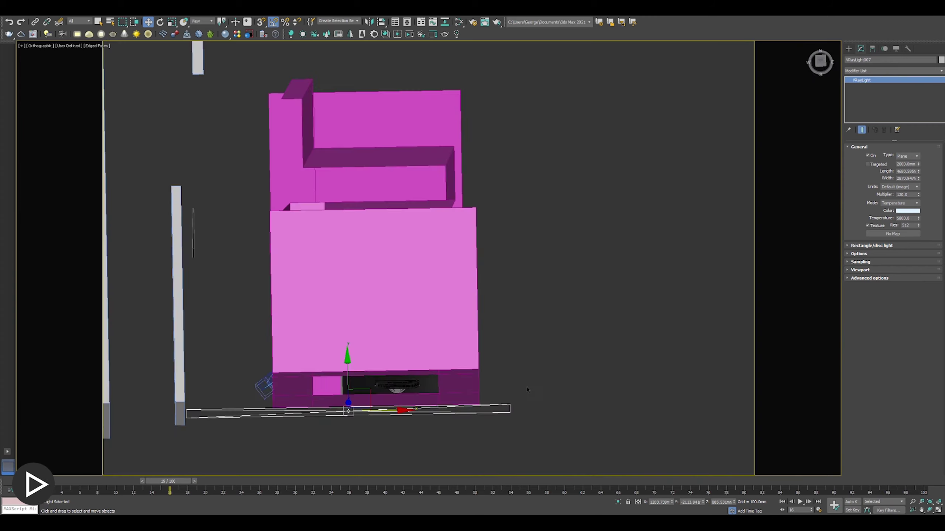
pyautogui.keyDown('alt'); pyautogui.moveTo(526, 387); pyautogui.dragTo(539, 294, button='middle'); pyautogui.keyUp('alt')
pyautogui.moveTo(366, 359); pyautogui.dragTo(394, 338)
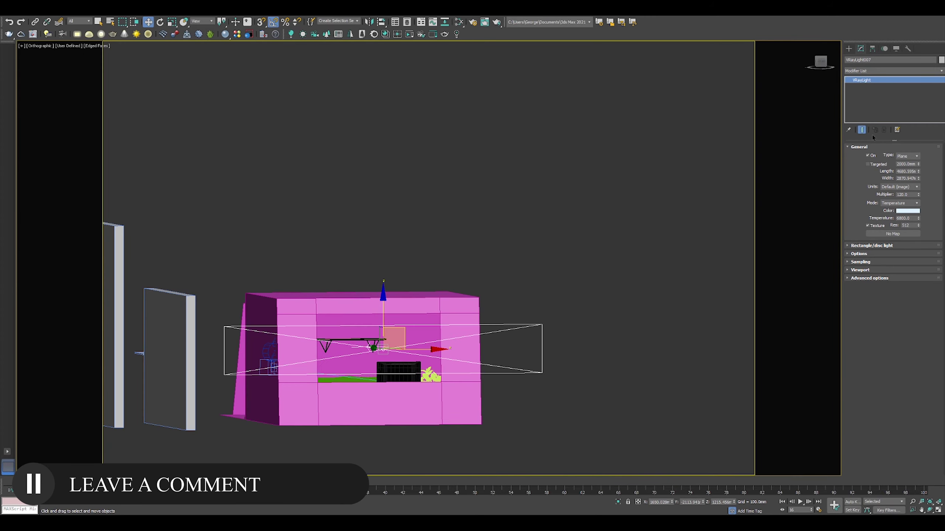
pyautogui.moveTo(918, 172)
pyautogui.mouseDown()
pyautogui.moveTo(928, 197)
pyautogui.moveTo(918, 164)
pyautogui.mouseUp()
pyautogui.keyDown('alt'); pyautogui.moveTo(413, 328); pyautogui.dragTo(414, 420, button='middle'); pyautogui.keyUp('alt')
pyautogui.moveTo(399, 365); pyautogui.dragTo(394, 357)
pyautogui.click(414, 324)
pyautogui.keyDown('alt'); pyautogui.moveTo(414, 322); pyautogui.dragTo(440, 267, button='middle'); pyautogui.keyUp('alt')
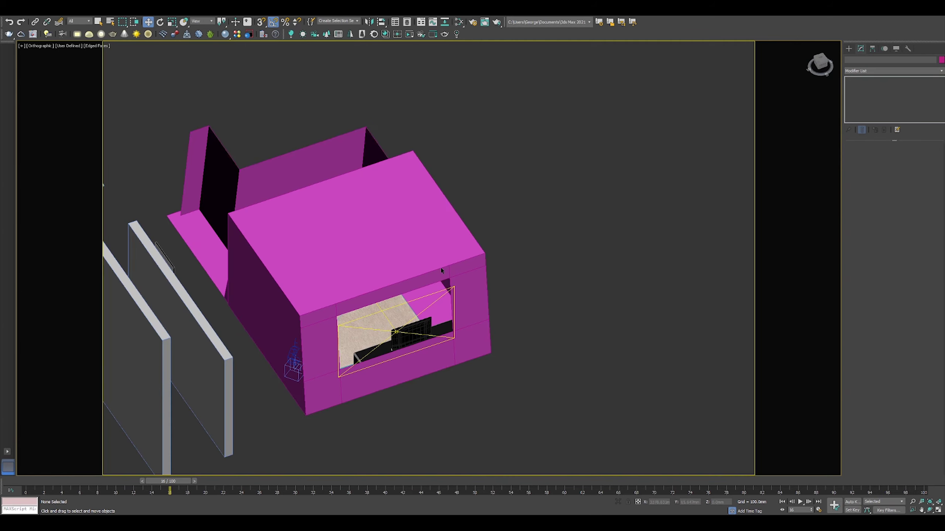
# Find the VRayMtlWrapper material in the Slate Material Editor and assign it to the room box
pyautogui.press('m')
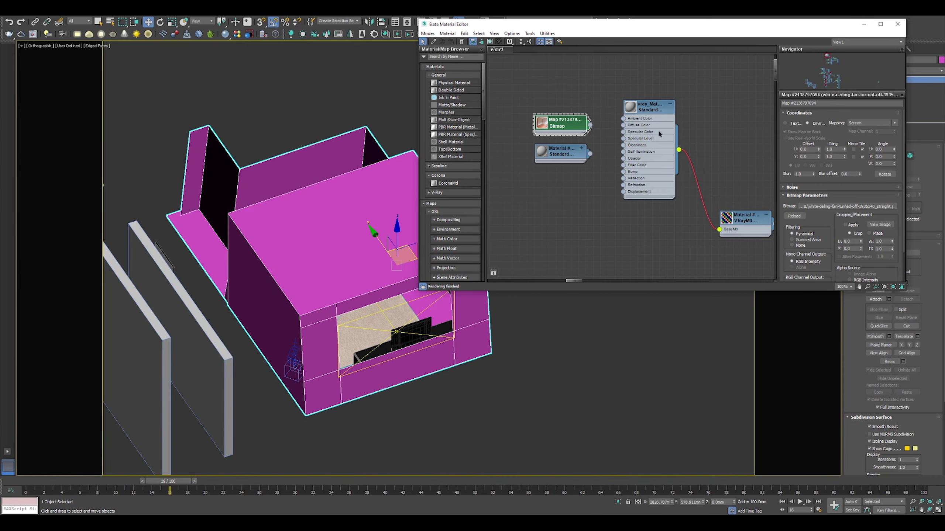
pyautogui.scroll(-7, 658, 134)
pyautogui.scroll(5, 673, 157)
pyautogui.rightClick(654, 111)
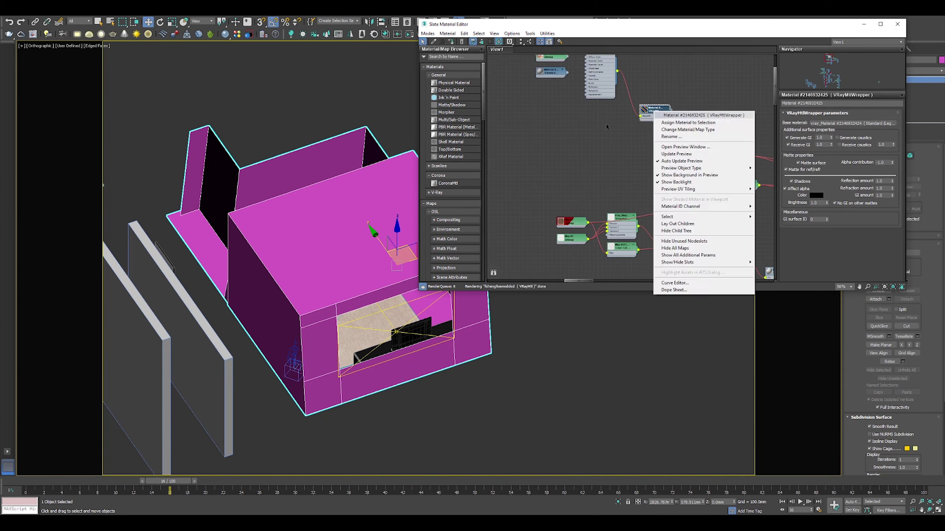
pyautogui.click(606, 127)
pyautogui.moveTo(606, 127); pyautogui.dragTo(607, 173, button='middle')
pyautogui.scroll(6, 610, 128)
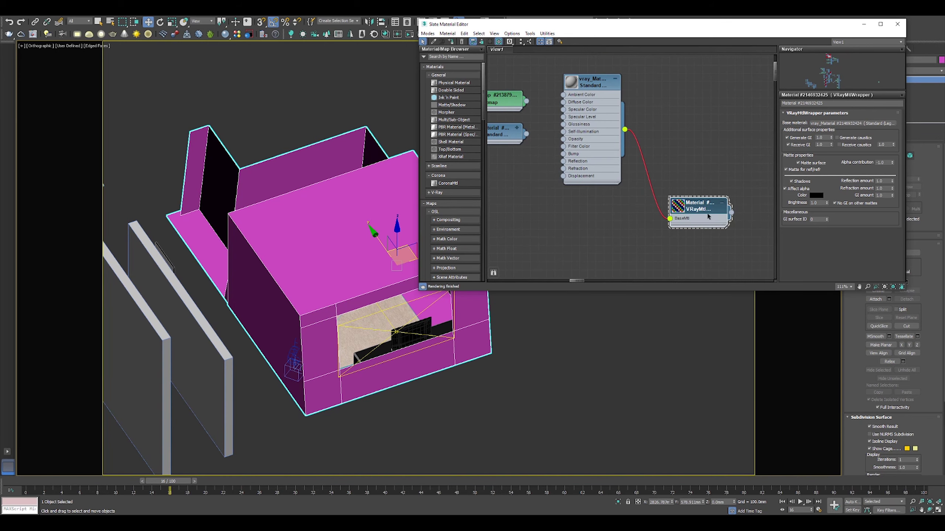
pyautogui.moveTo(593, 81); pyautogui.dragTo(609, 188)
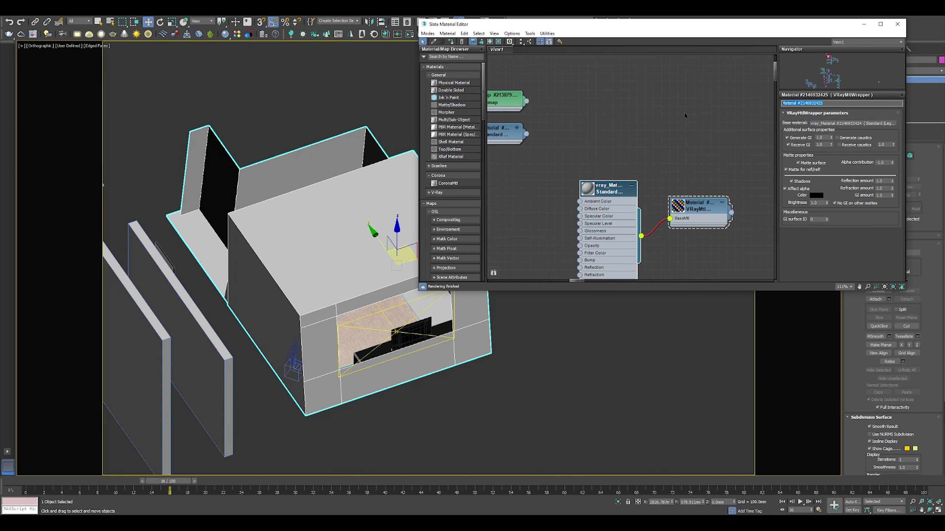
# Rename the wrapper material as MAT WRAPPER, close the material editor and deselect the room box
pyautogui.write('MAT WRAPPER')
pyautogui.press('Return')
pyautogui.click(897, 24)
pyautogui.click(451, 230)
# Switch the viewport to the Camera001 view and render it in the V-Ray Frame Buffer
pyautogui.press('c')
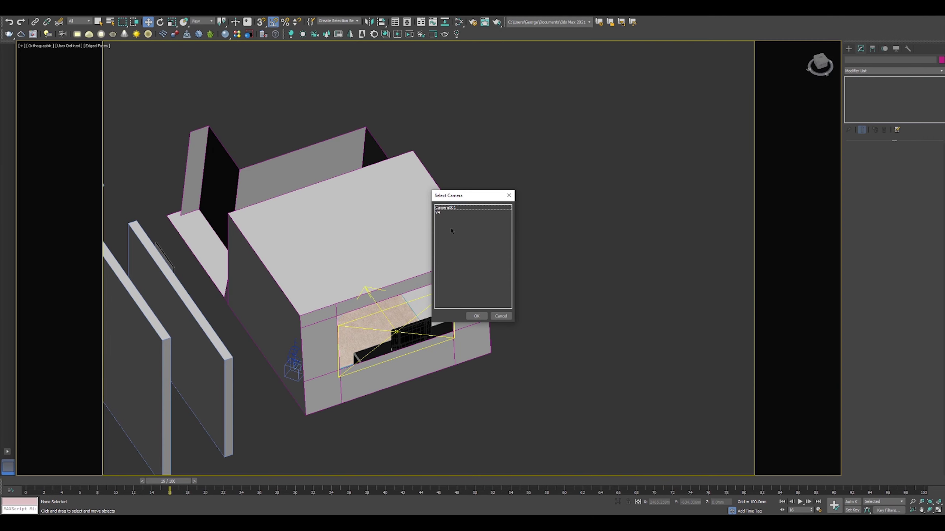
pyautogui.doubleClick(445, 207)
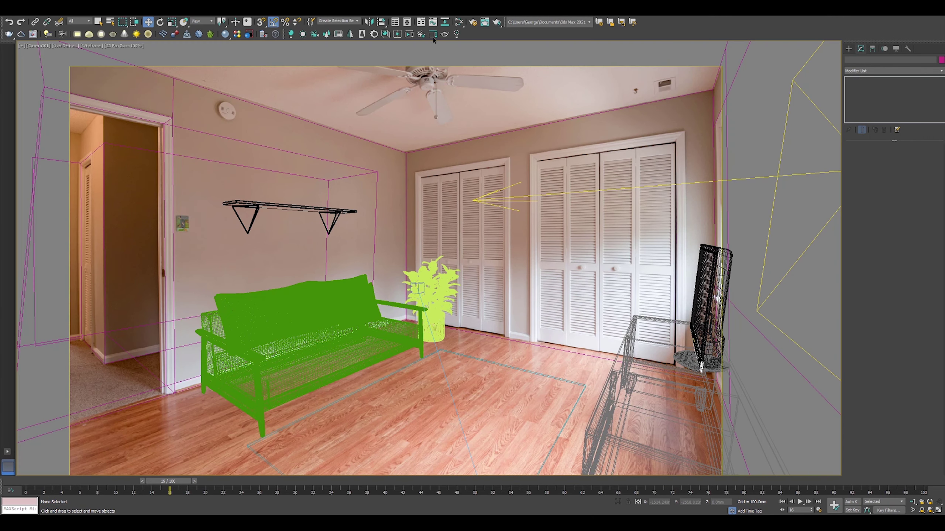
pyautogui.rightClick(436, 67)
pyautogui.click(449, 175)
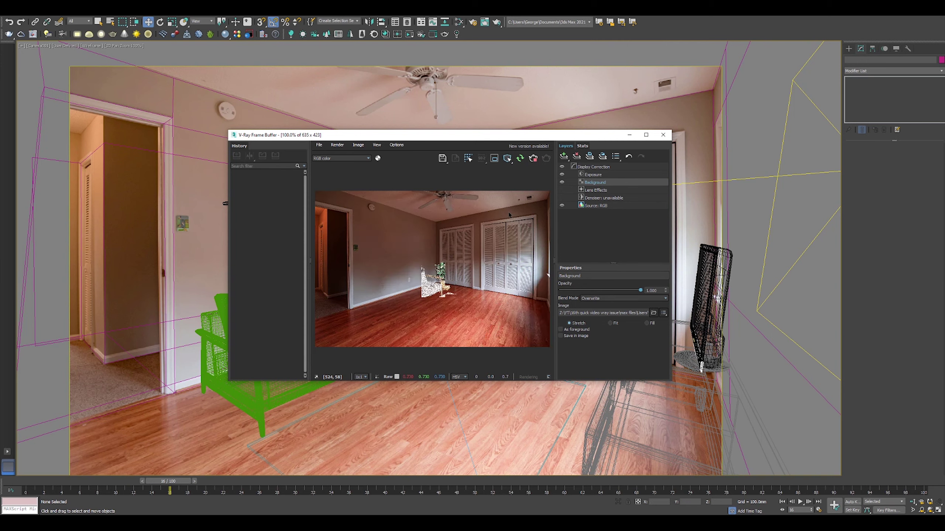
# Select the V-Ray plane light at the wall opening and set its Multiplier to 20
pyautogui.click(695, 183)
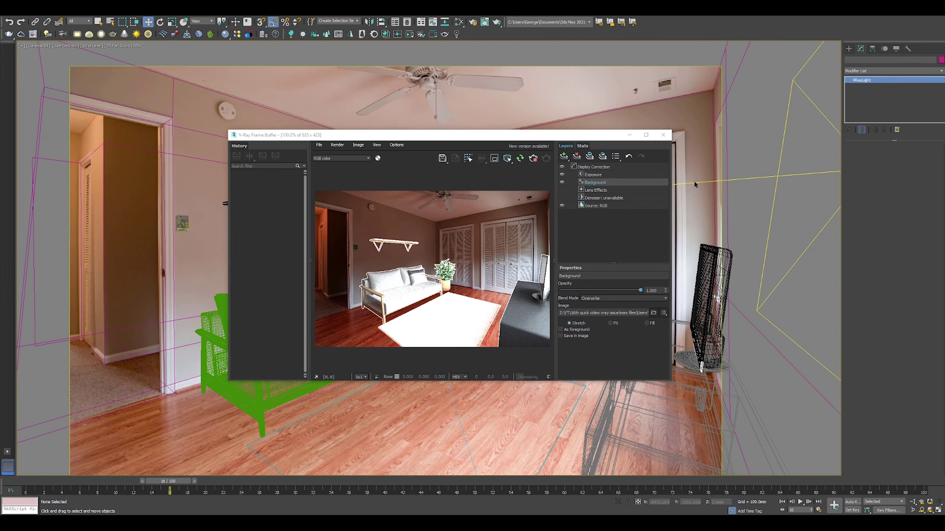
pyautogui.write('20')
pyautogui.press('Return')
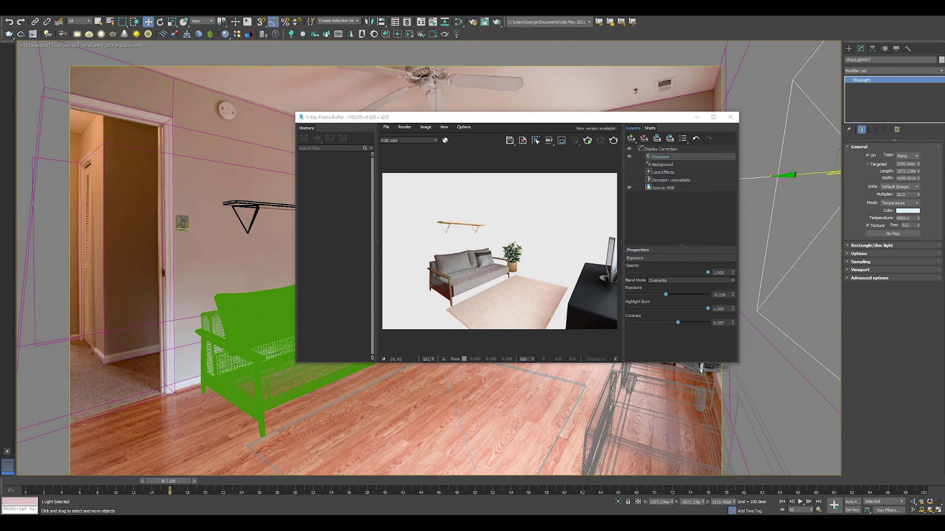
# Assign the spherically mapped room photo bitmap from the Slate Material Editor as the scene's environment map
pyautogui.click(223, 14)
pyautogui.click(238, 101)
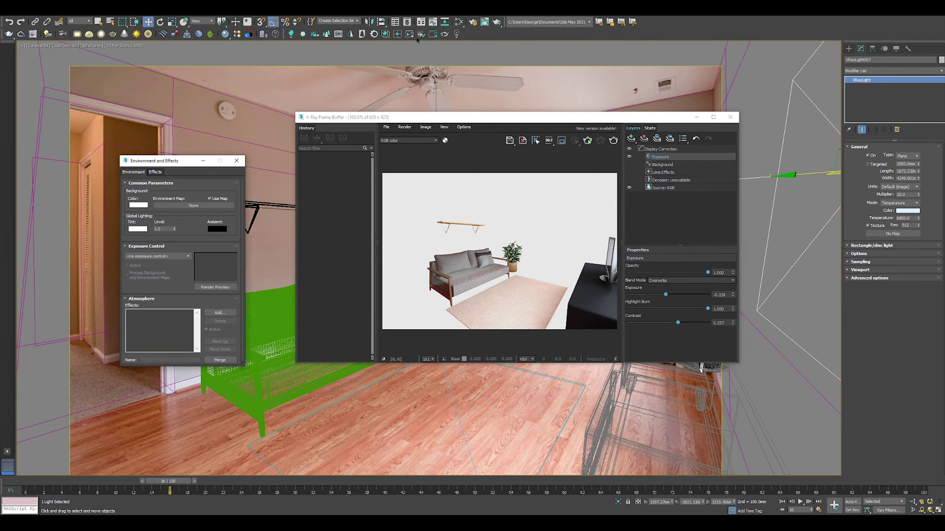
pyautogui.click(459, 21)
pyautogui.moveTo(550, 21); pyautogui.dragTo(482, 72)
pyautogui.moveTo(473, 318); pyautogui.dragTo(577, 311, button='middle')
pyautogui.moveTo(532, 144); pyautogui.dragTo(193, 206)
pyautogui.doubleClick(555, 265)
pyautogui.doubleClick(500, 234)
pyautogui.click(165, 285)
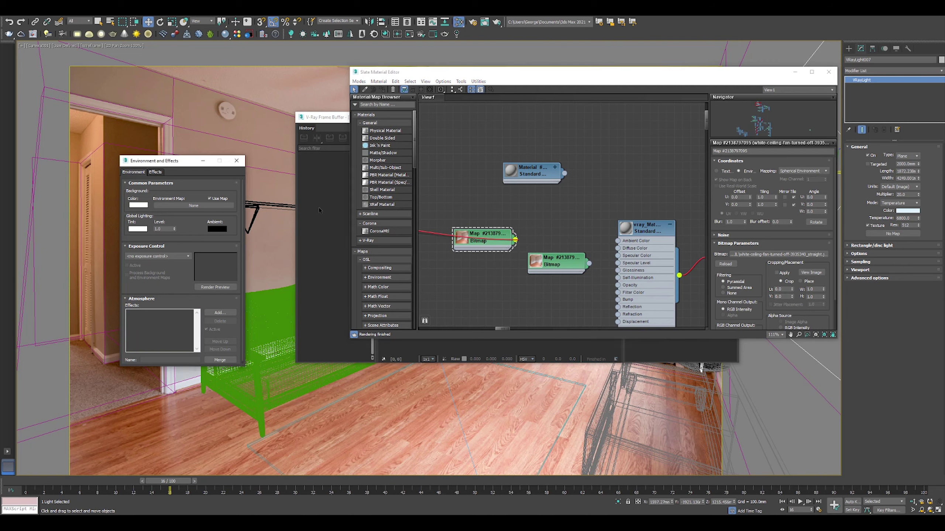
pyautogui.click(319, 210)
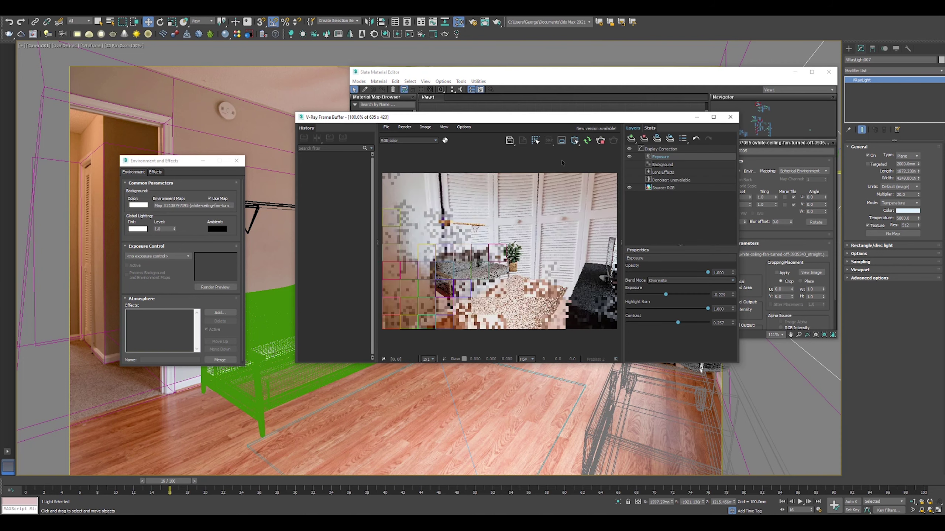
# Set the environment bitmap's Mapping to Screen so the room photo lines up behind the rendered furniture
pyautogui.moveTo(536, 118); pyautogui.dragTo(368, 215)
pyautogui.moveTo(533, 73); pyautogui.dragTo(589, 63)
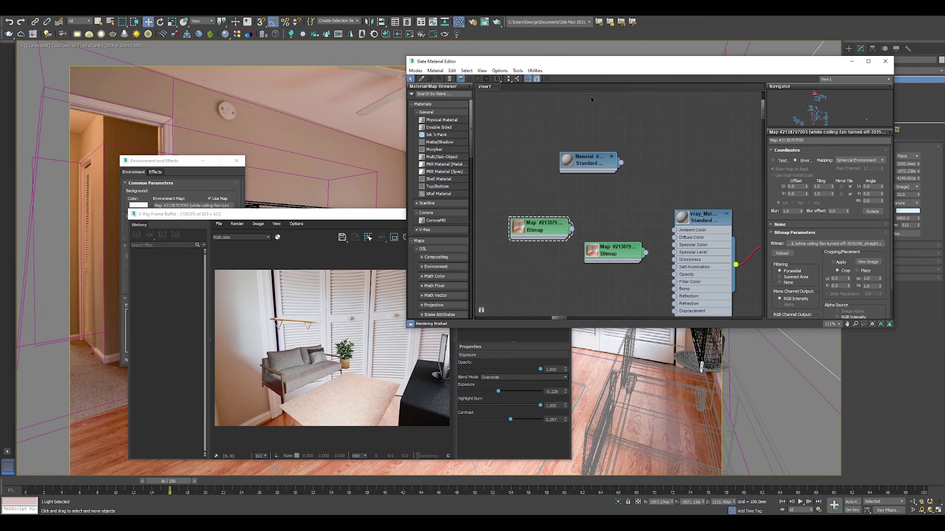
pyautogui.doubleClick(540, 227)
pyautogui.click(860, 160)
pyautogui.click(851, 183)
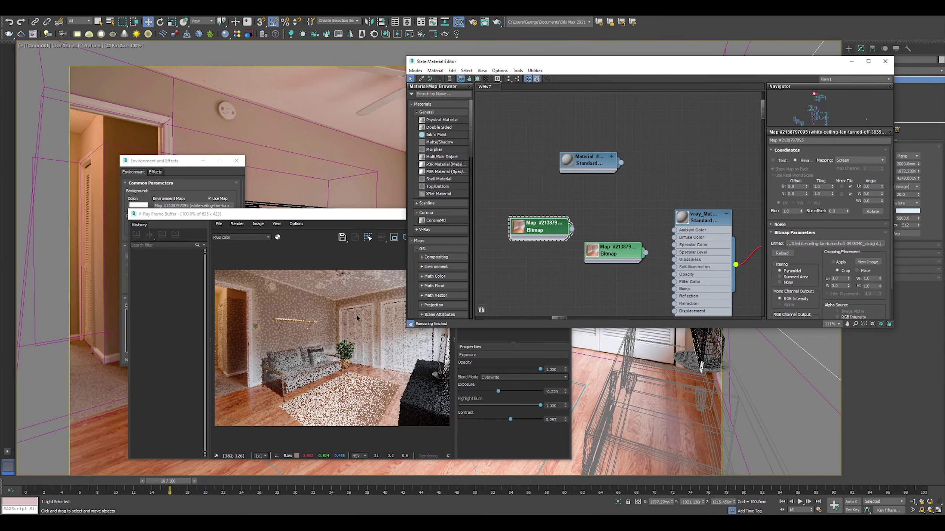
pyautogui.click(303, 391)
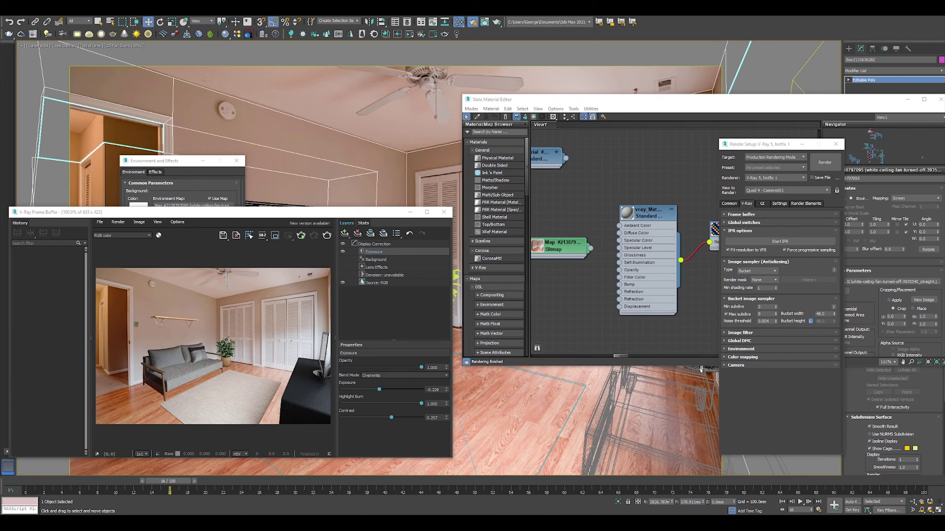
# Check the room box's V-Ray object properties, including its matte settings, and stop the running render
pyautogui.rightClick(290, 125)
pyautogui.click(314, 235)
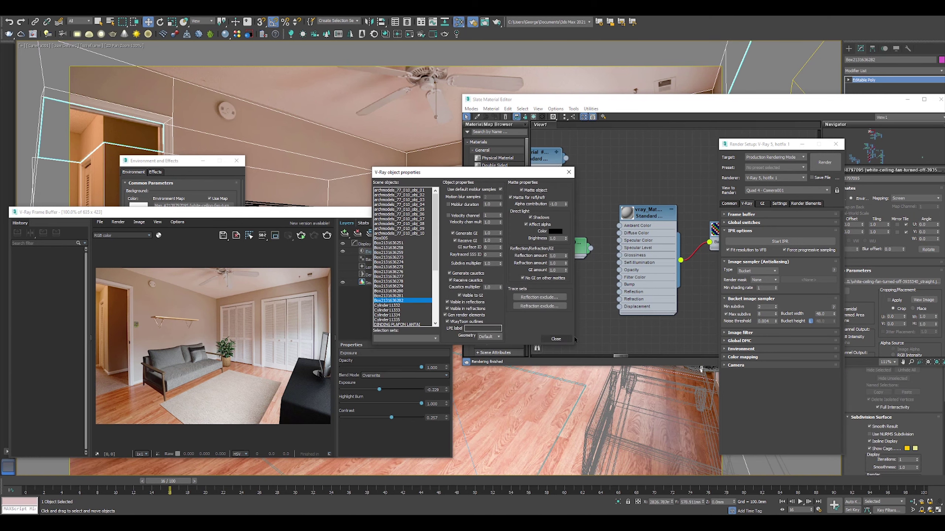
pyautogui.click(556, 339)
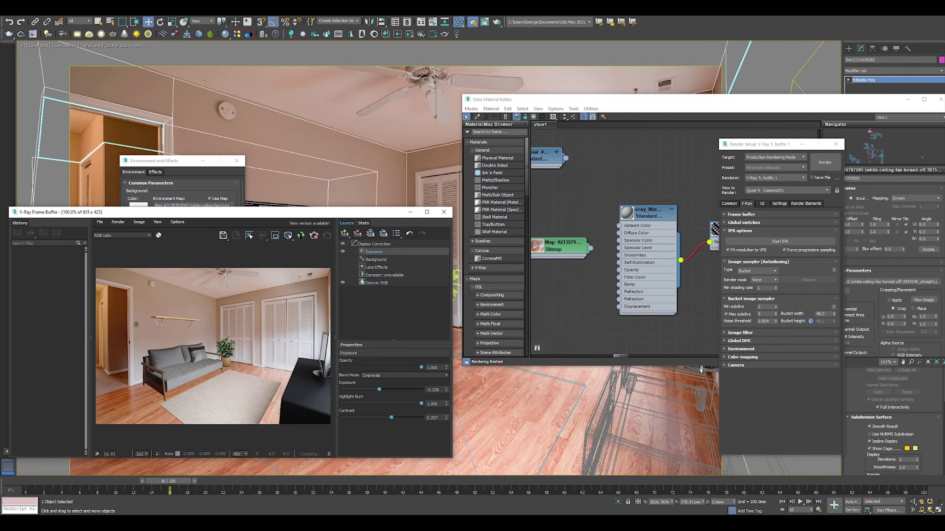
pyautogui.click(314, 235)
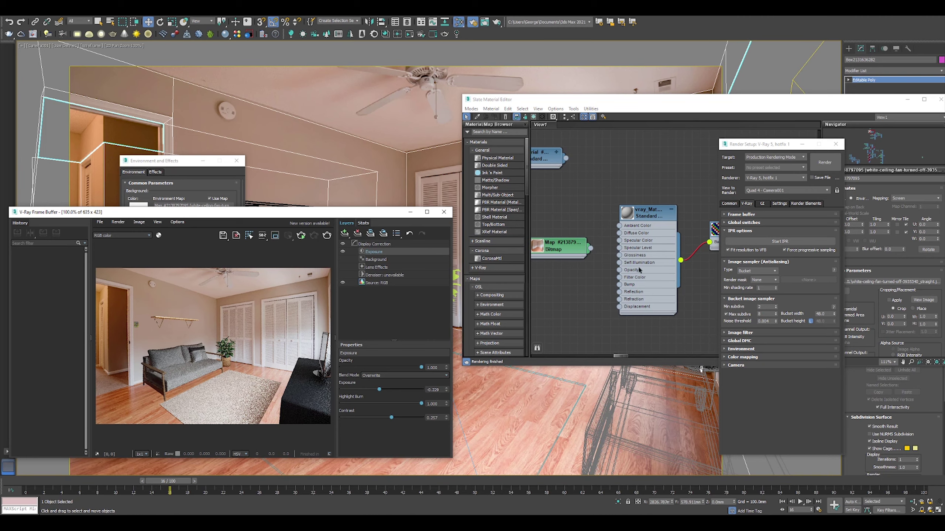
# Review the MAT WRAPPER parameters and the Environment overrides in Render Setup, arranging the windows around the rendered image
pyautogui.moveTo(640, 269); pyautogui.dragTo(592, 268, button='middle')
pyautogui.click(693, 234)
pyautogui.doubleClick(694, 234)
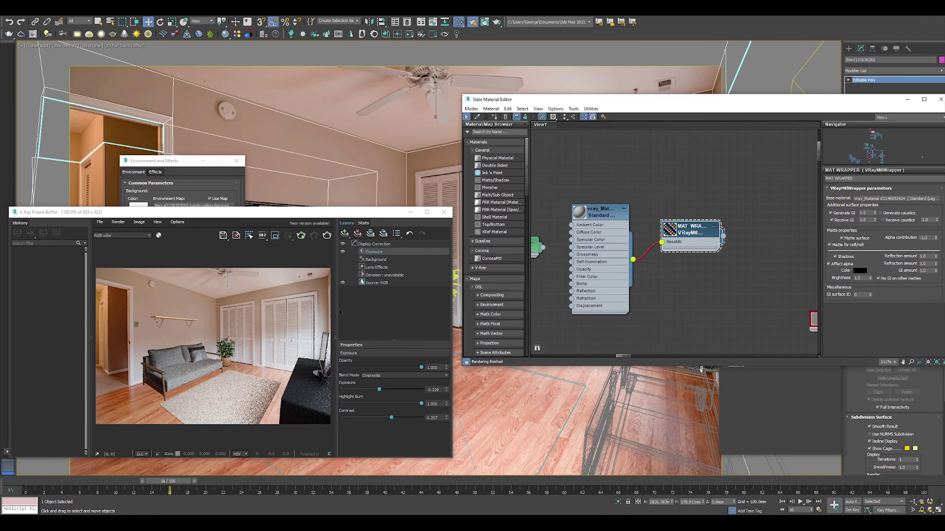
pyautogui.moveTo(544, 100); pyautogui.dragTo(387, 30)
pyautogui.moveTo(704, 31); pyautogui.dragTo(721, 31)
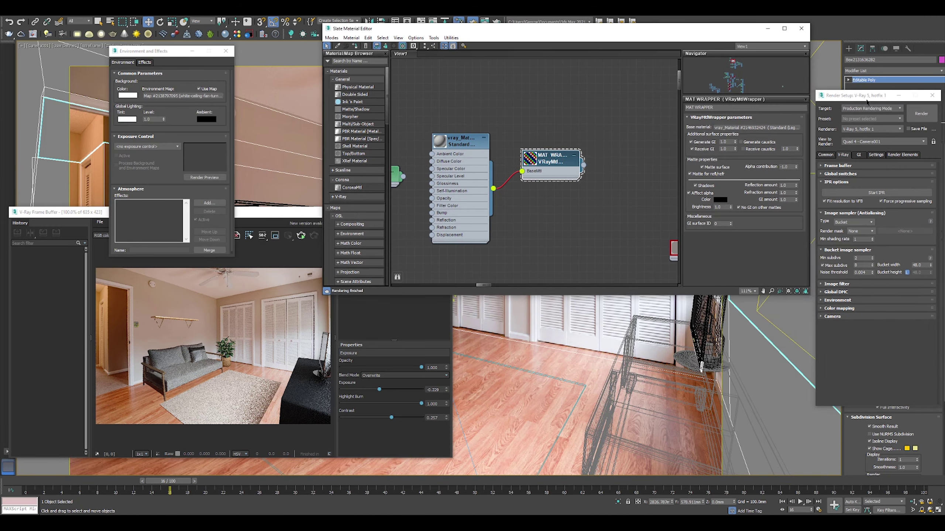
pyautogui.moveTo(864, 95); pyautogui.dragTo(863, 26)
pyautogui.click(833, 234)
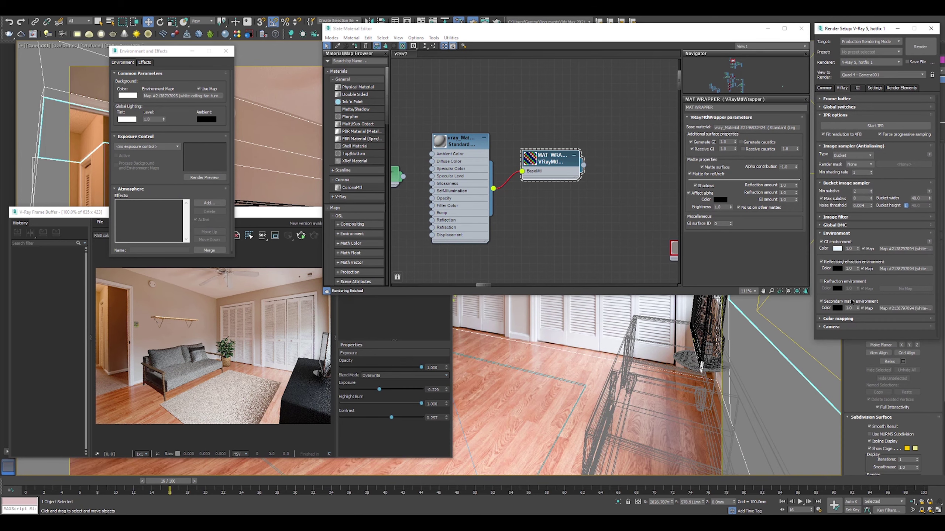
pyautogui.moveTo(394, 175); pyautogui.dragTo(453, 190, button='middle')
pyautogui.moveTo(286, 213); pyautogui.dragTo(382, 216)
pyautogui.moveTo(381, 169); pyautogui.dragTo(430, 94)
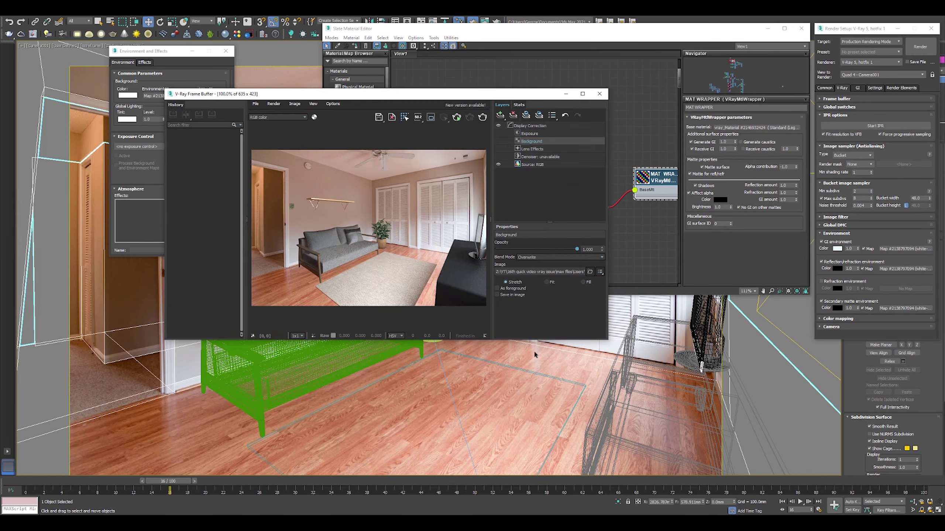
# Show the camera view shaded to compare the room geometry with the rendered image
pyautogui.click(466, 382)
pyautogui.press('F3')
pyautogui.click(154, 395)
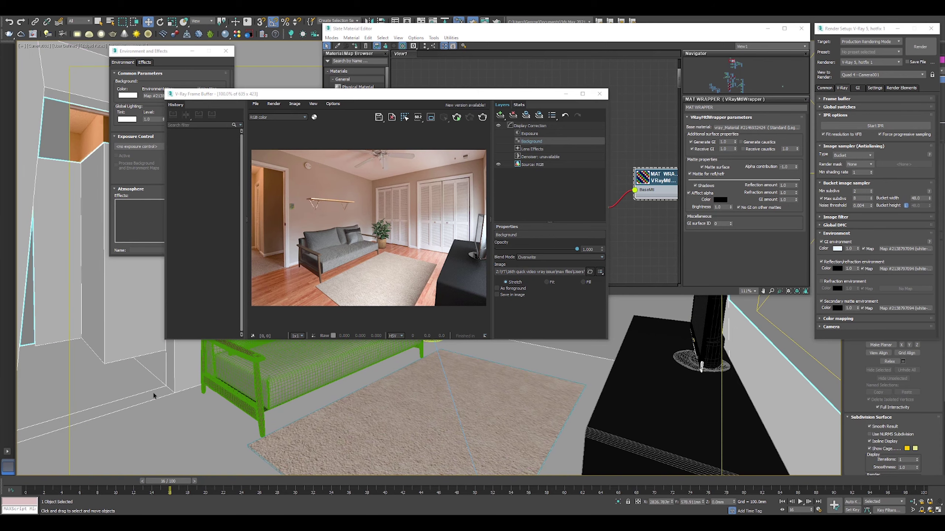
pyautogui.moveTo(467, 97); pyautogui.dragTo(432, 134)
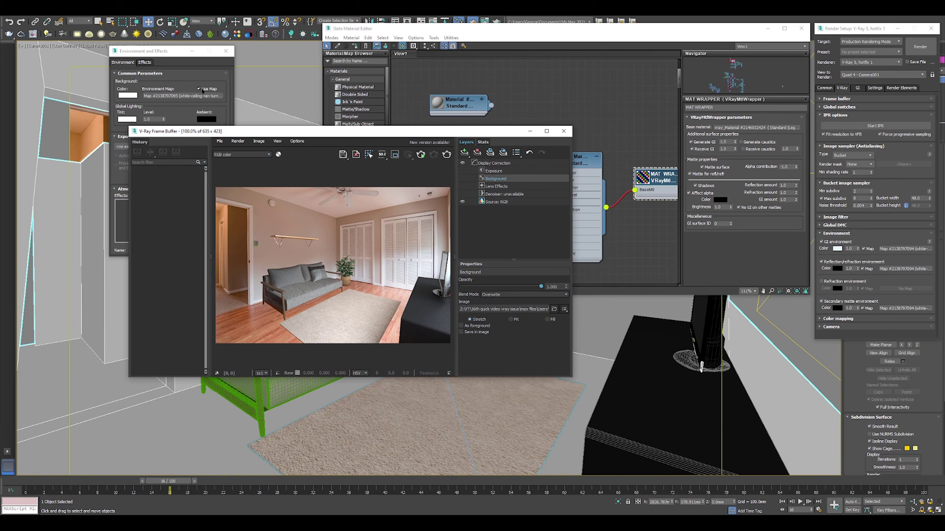
# Turn off Use Map for the environment background and render the camera view against the plain background color
pyautogui.click(200, 89)
pyautogui.moveTo(522, 30); pyautogui.dragTo(520, 54)
pyautogui.click(487, 346)
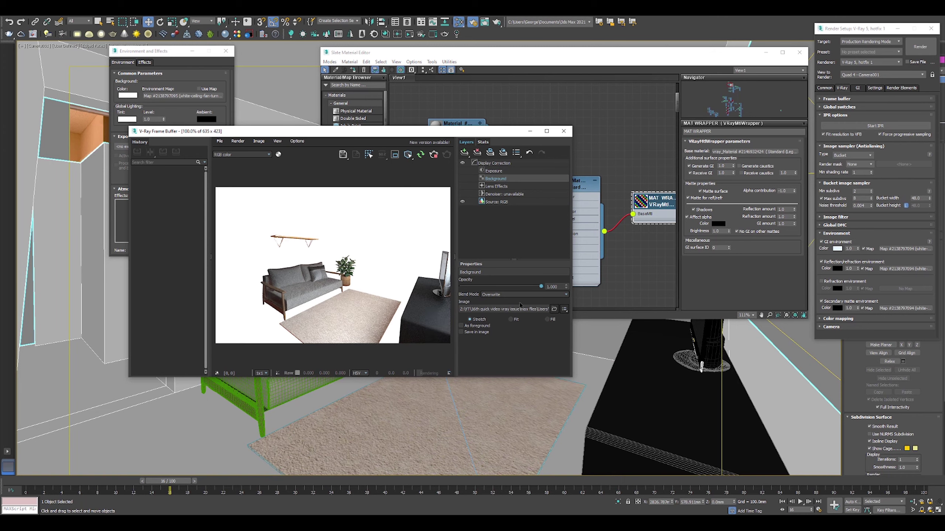
# Toggle the frame buffer's Background layer on and off for comparison, and turn the environment's Use Map back on
pyautogui.click(462, 178)
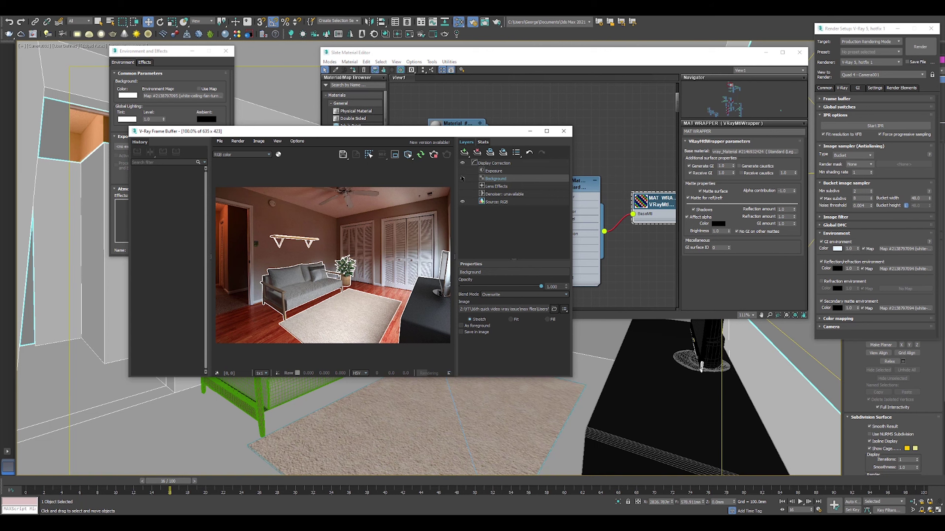
pyautogui.click(461, 178)
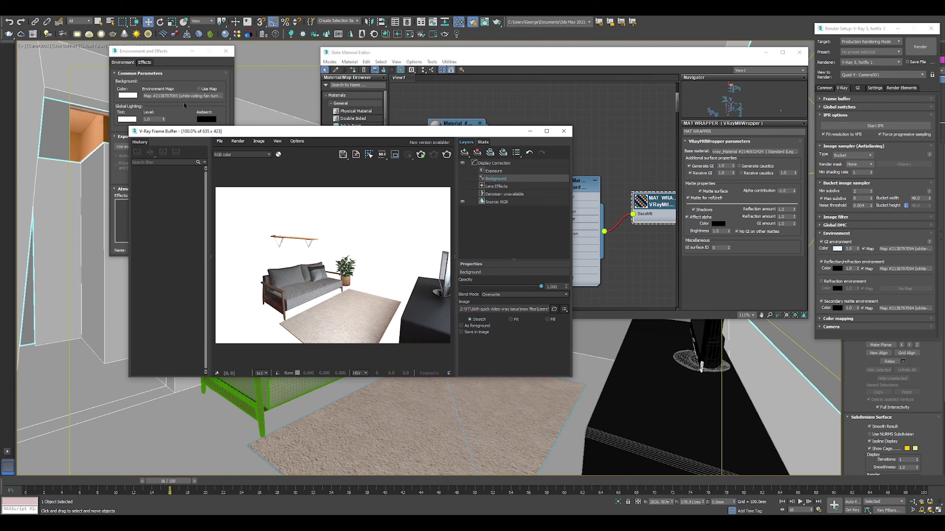
pyautogui.click(199, 89)
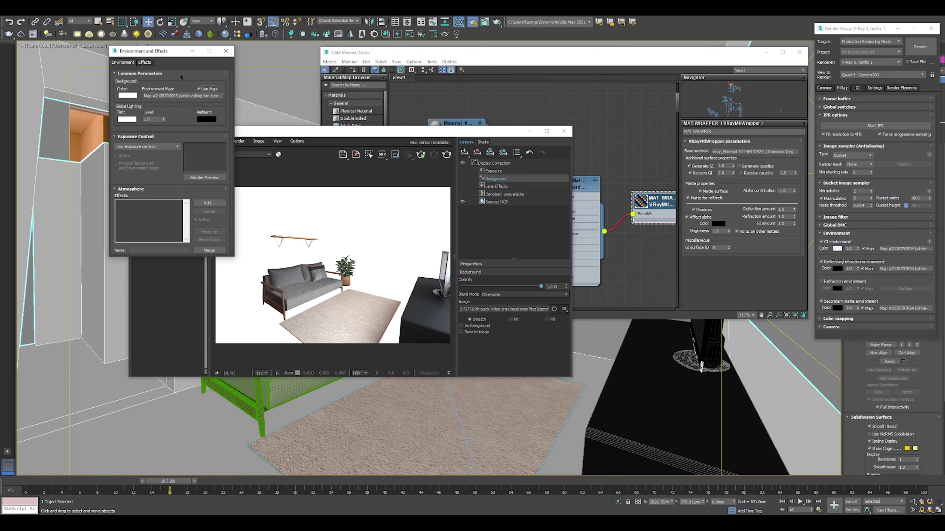
# Turn off the GI, Reflection/refraction and Secondary matte environment overrides in the V-Ray render settings
pyautogui.click(364, 131)
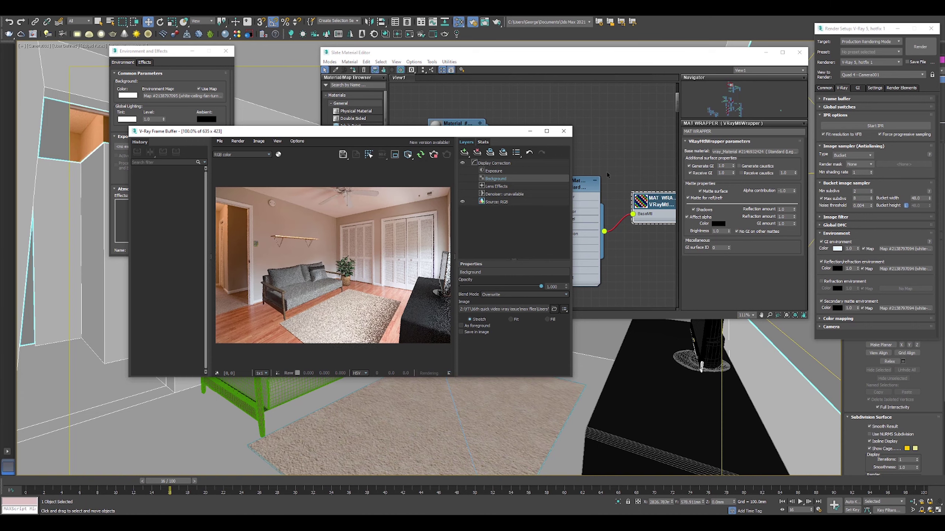
pyautogui.click(821, 242)
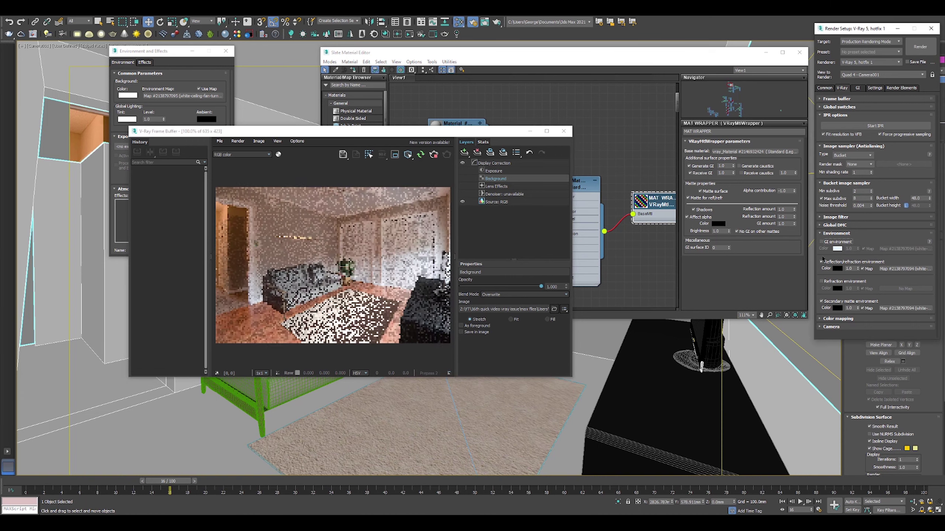
pyautogui.click(822, 261)
pyautogui.click(821, 302)
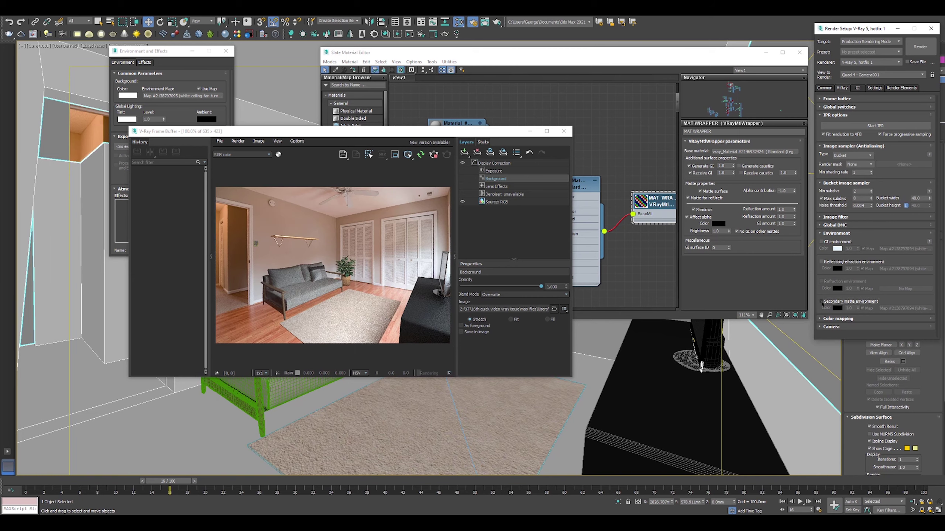
# Create a new VRayMtlWrapper material in an empty area of the node graph
pyautogui.moveTo(582, 186); pyautogui.dragTo(577, 207, button='middle')
pyautogui.scroll(-3, 578, 207)
pyautogui.rightClick(574, 140)
pyautogui.moveTo(610, 144)
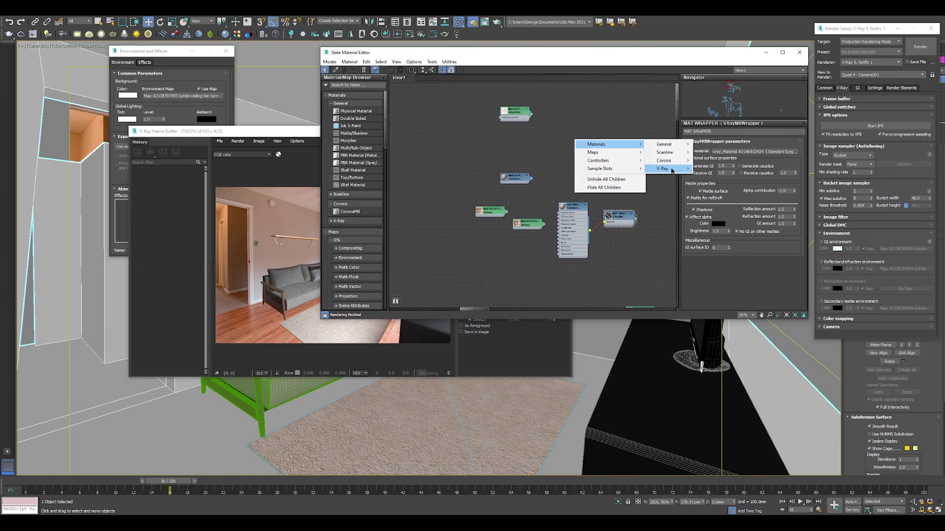
pyautogui.moveTo(671, 170)
pyautogui.click(720, 272)
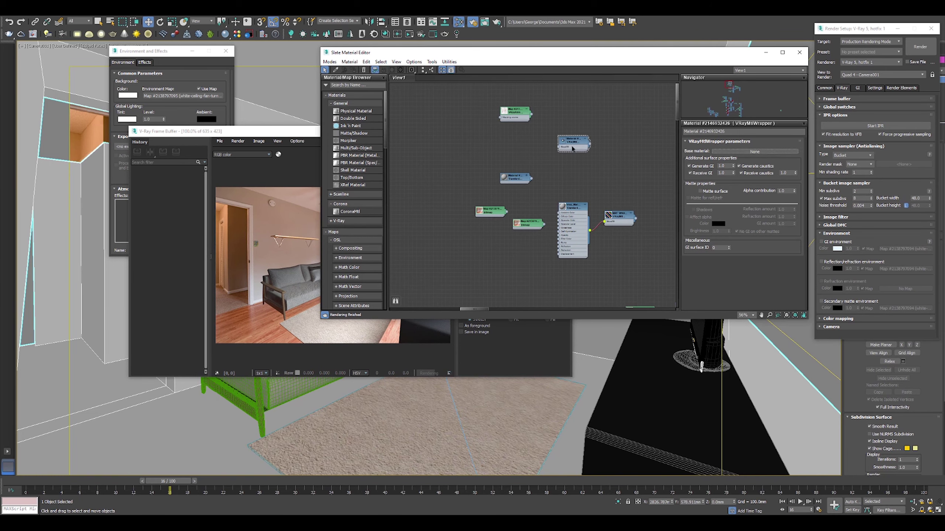
# Connect the standard material as the new wrapper's base material, assign the wrapper to the selected room geometry, and check the render
pyautogui.moveTo(573, 148); pyautogui.dragTo(613, 174)
pyautogui.scroll(3, 569, 176)
pyautogui.moveTo(468, 182); pyautogui.dragTo(603, 165)
pyautogui.rightClick(658, 160)
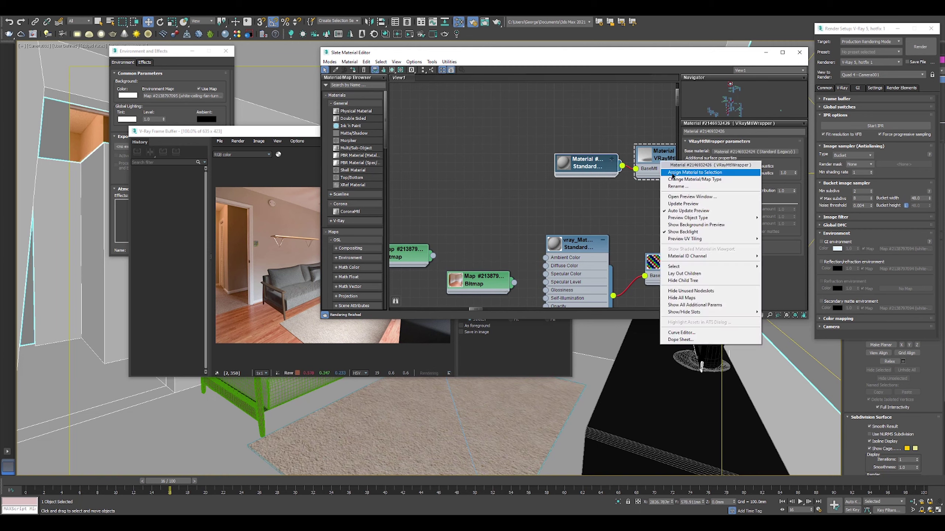
pyautogui.click(683, 174)
pyautogui.click(260, 316)
pyautogui.scroll(1, 260, 316)
pyautogui.scroll(-1, 276, 294)
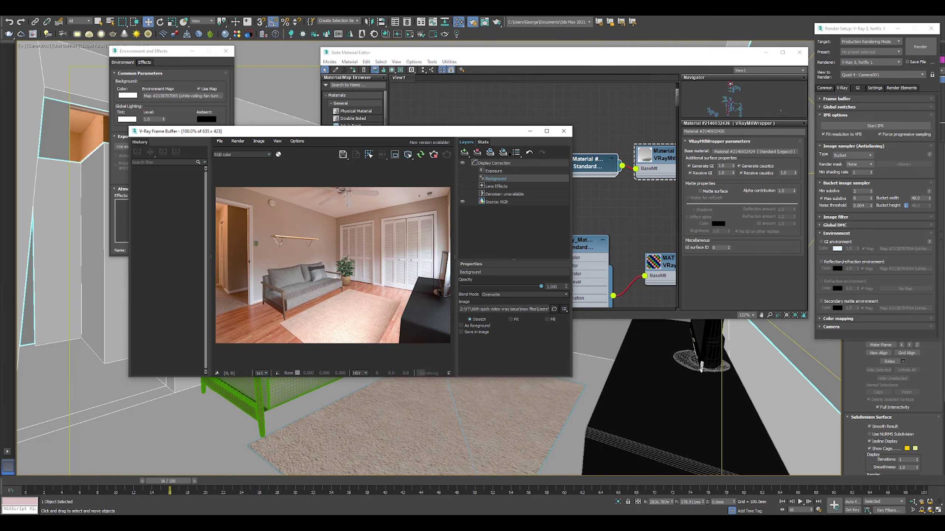
# Configure the new wrapper with Matte surface, Matte for refl/refr, Shadows and Affect alpha on, alpha contribution -1.0, and caustics off
pyautogui.click(656, 158)
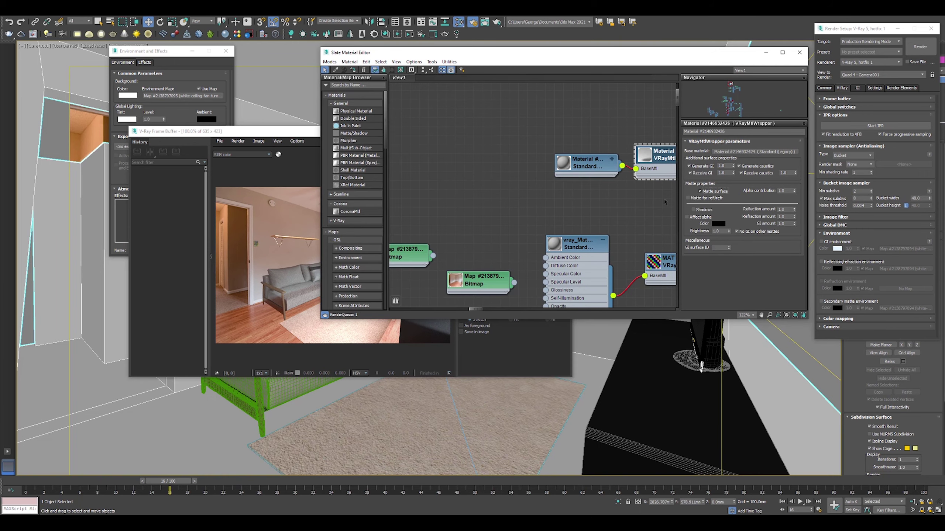
pyautogui.click(282, 152)
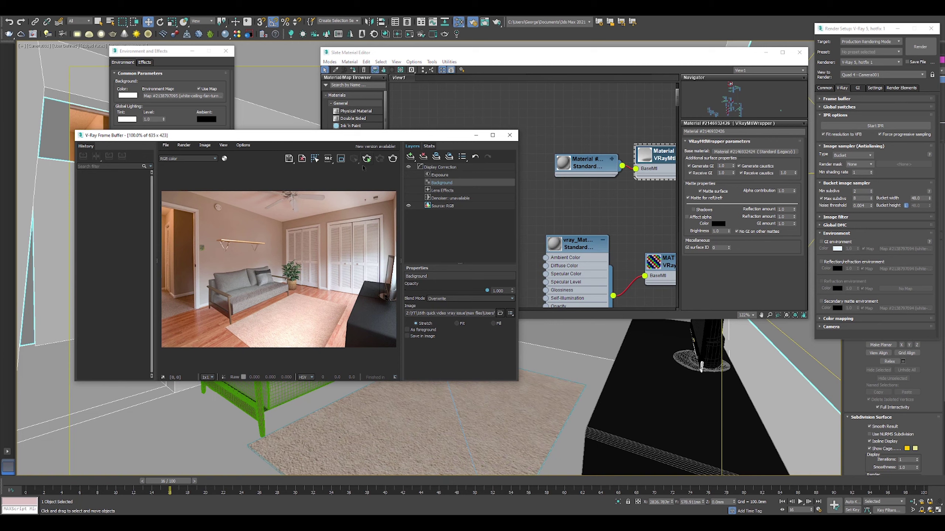
pyautogui.click(694, 210)
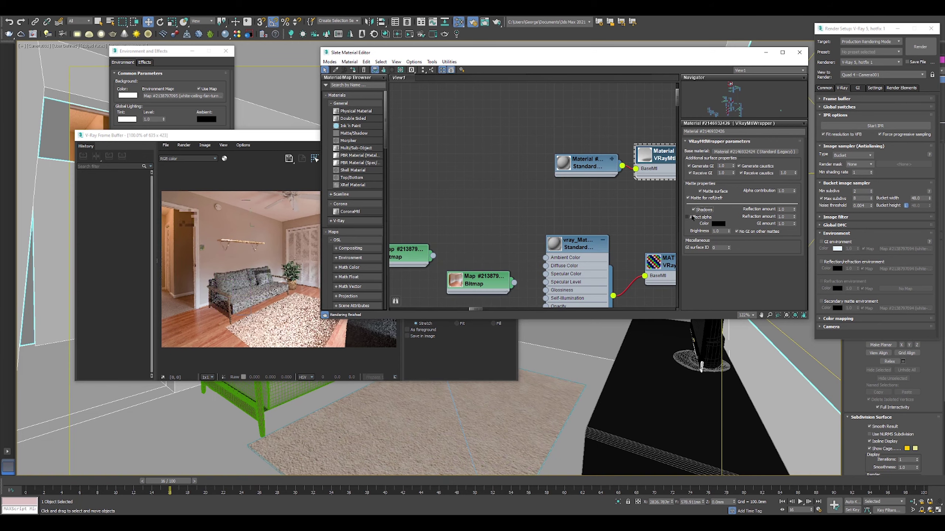
pyautogui.click(688, 217)
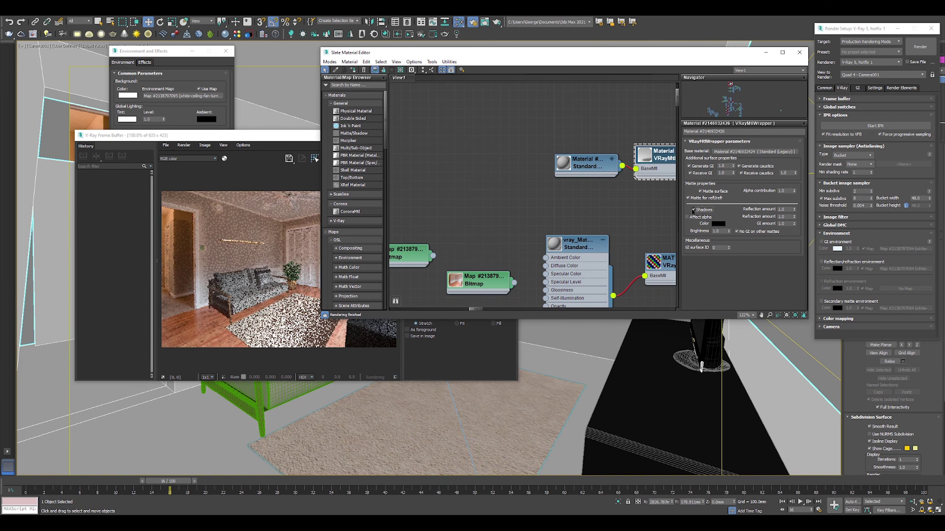
pyautogui.click(740, 166)
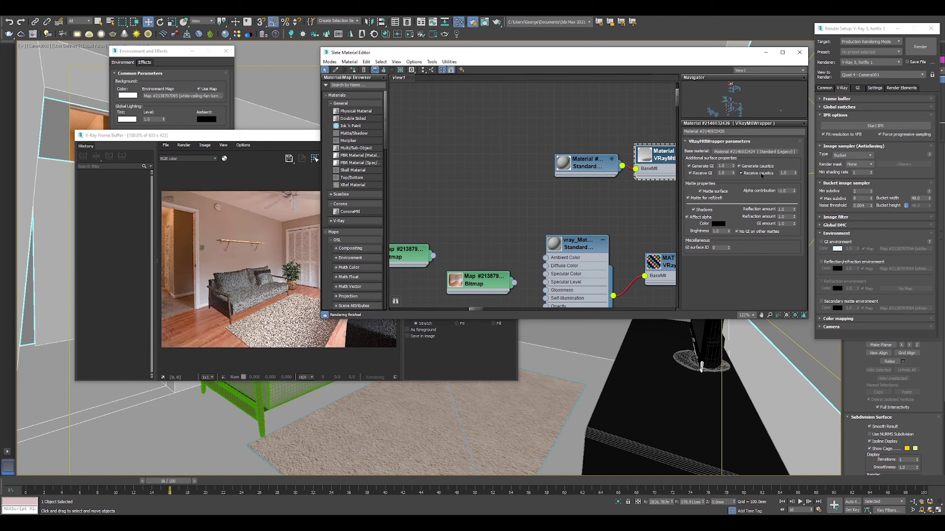
pyautogui.click(741, 173)
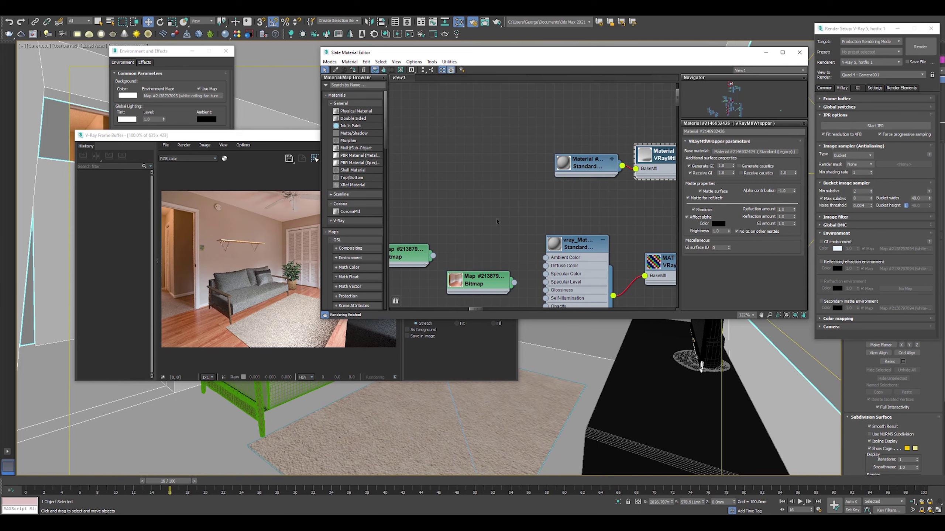
# Select the window VRayLight, uncover its parameters by moving Render Setup, and toggle the light off and on
pyautogui.hotkey('ctrl', 'z')
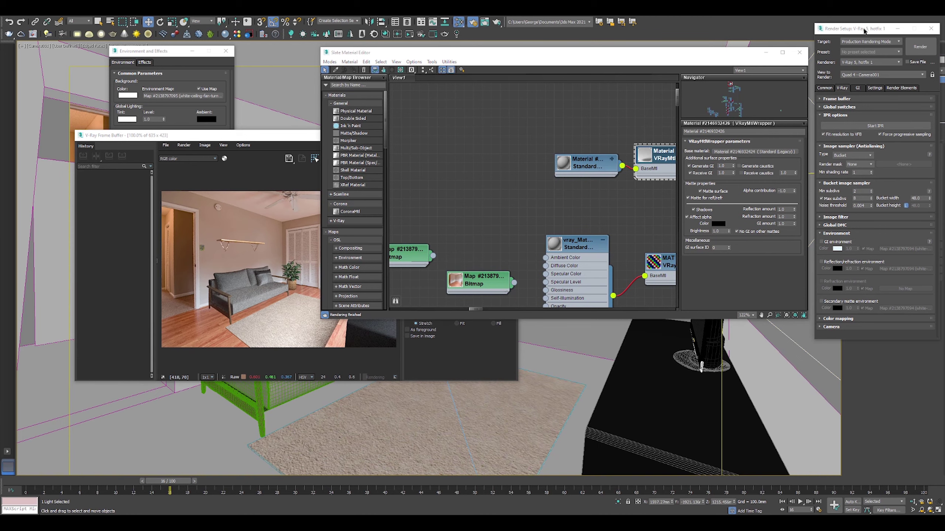
pyautogui.moveTo(852, 31); pyautogui.dragTo(743, 55)
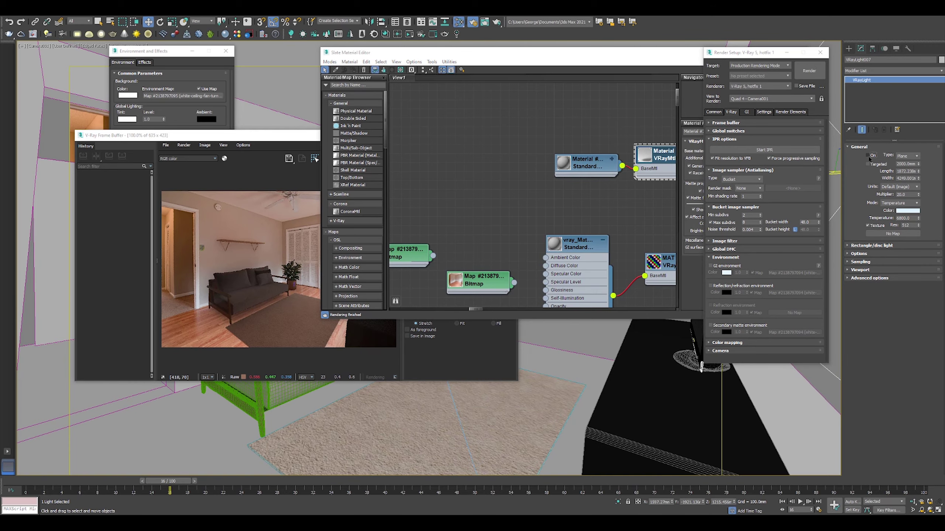
pyautogui.click(868, 156)
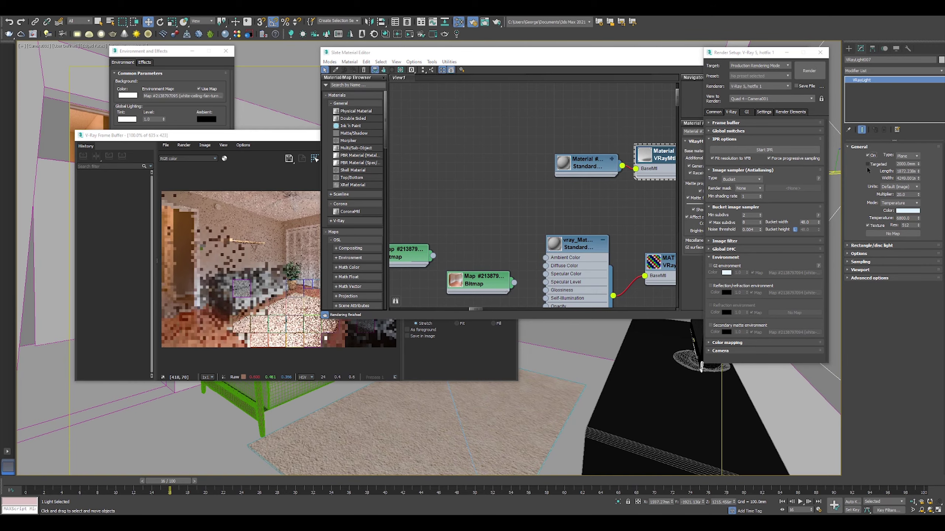
# Try a higher multiplier on the window light, and set the multiplier to 20
pyautogui.doubleClick(903, 194)
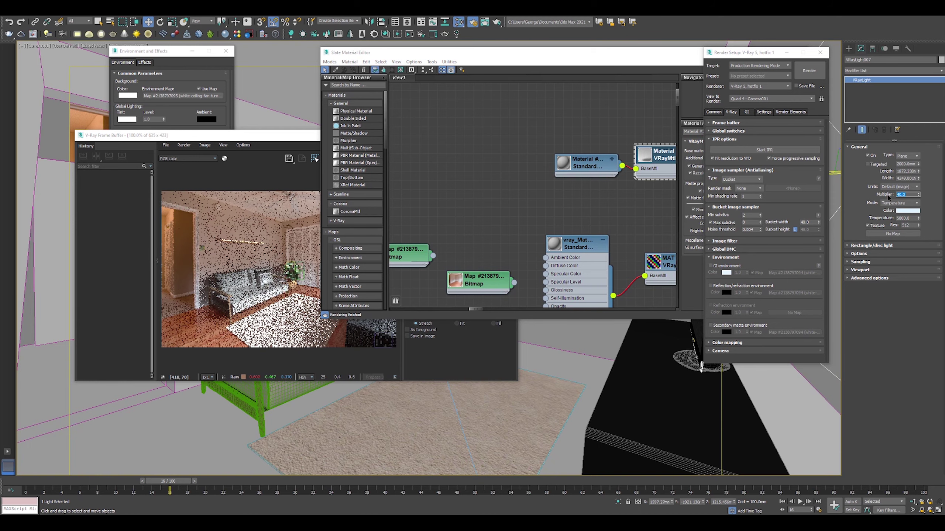
pyautogui.write('32')
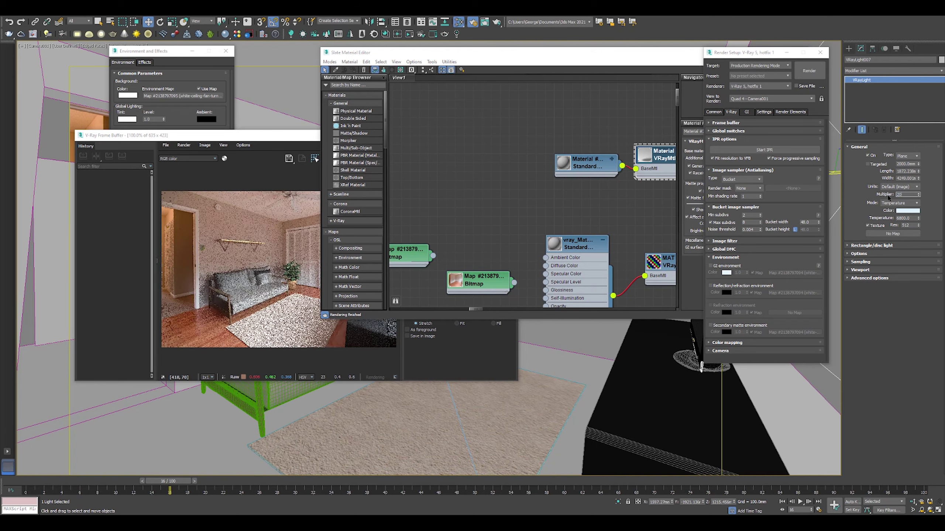
pyautogui.write('20')
pyautogui.press('Return')
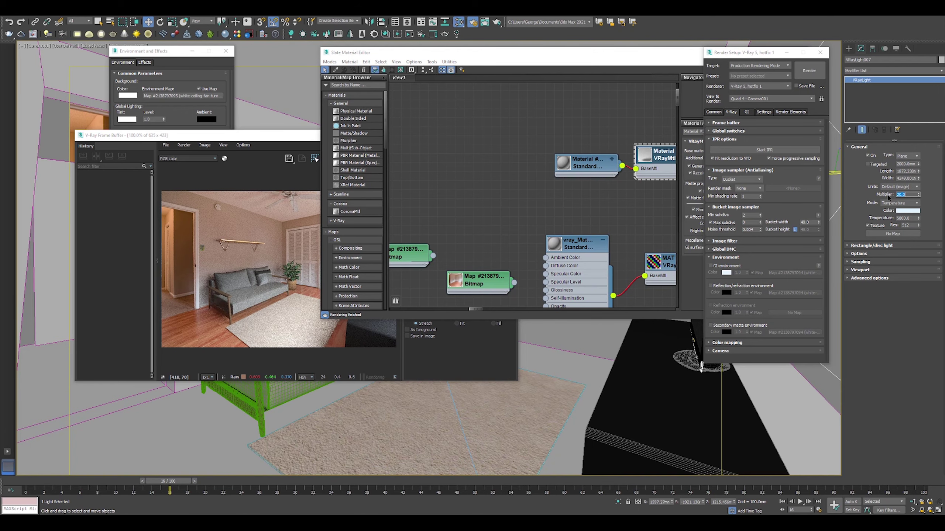
# Inspect the sofa up close in the render while toggling the window light off and on
pyautogui.click(209, 285)
pyautogui.scroll(1, 209, 285)
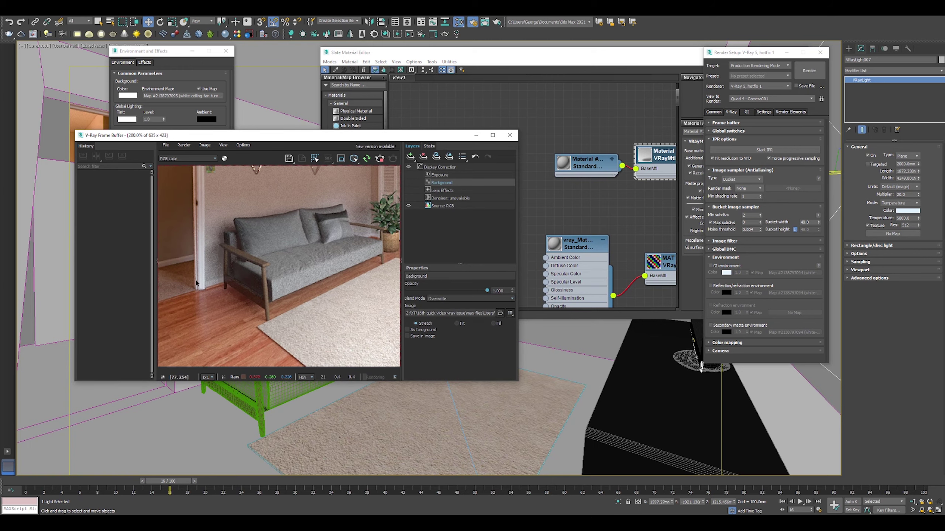
pyautogui.click(868, 155)
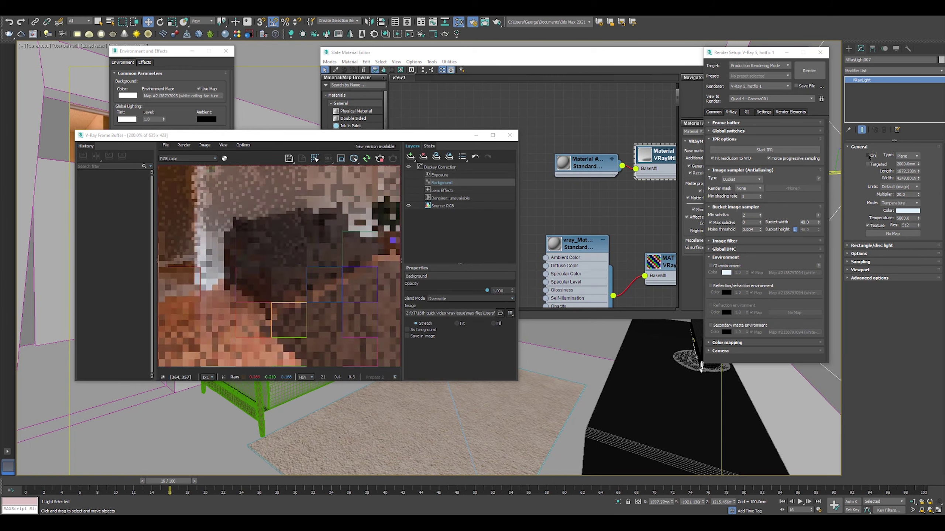
pyautogui.click(868, 156)
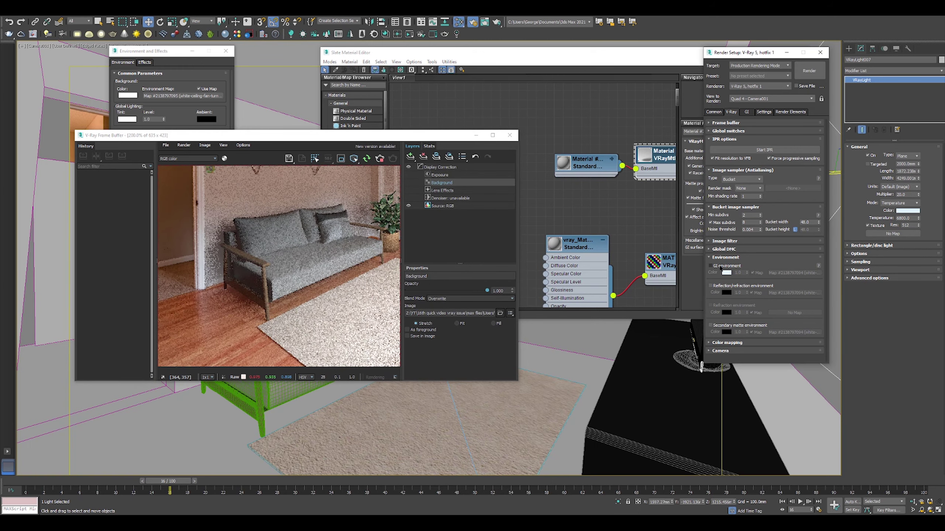
# Turn on the GI, Reflection/refraction and Secondary matte environment overrides, and view the whole rendered image
pyautogui.click(710, 266)
pyautogui.click(711, 286)
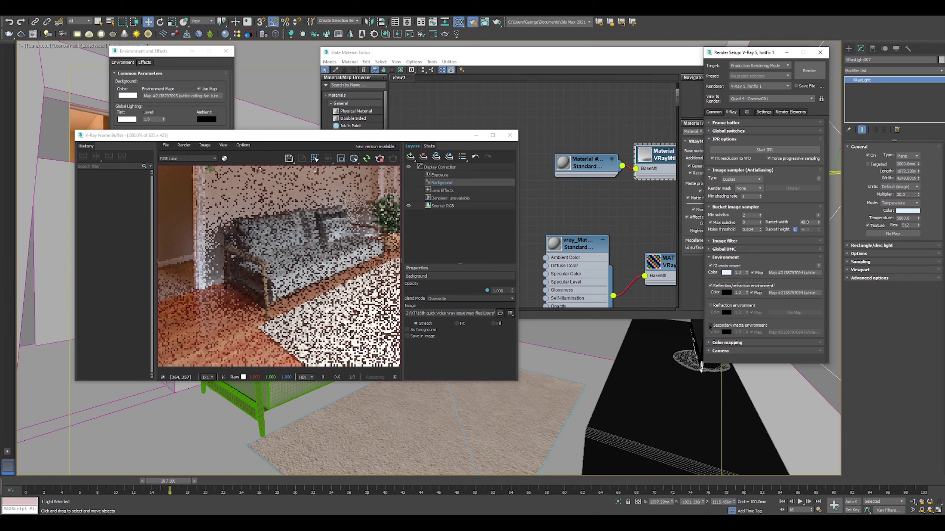
pyautogui.click(710, 325)
pyautogui.click(328, 271)
pyautogui.scroll(-1, 329, 271)
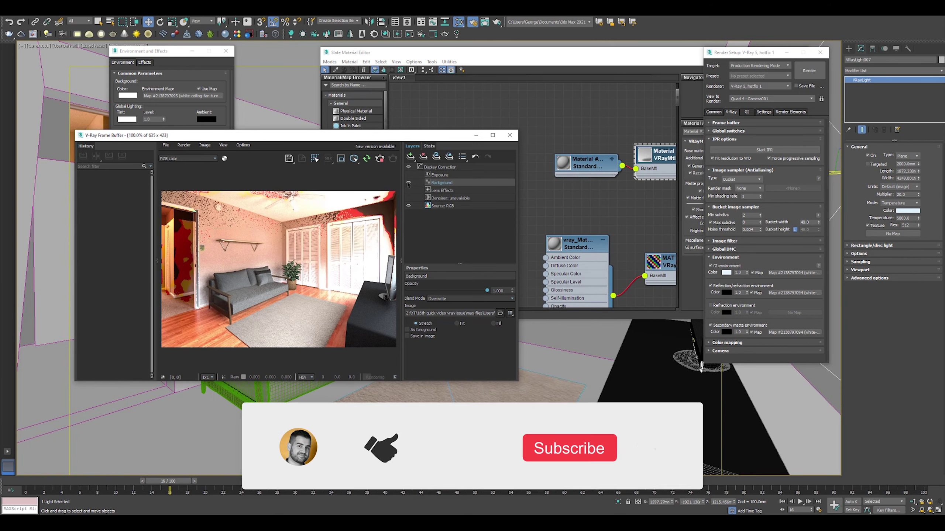
# Delete the Background and Exposure correction layers from the V-Ray Frame Buffer
pyautogui.rightClick(444, 185)
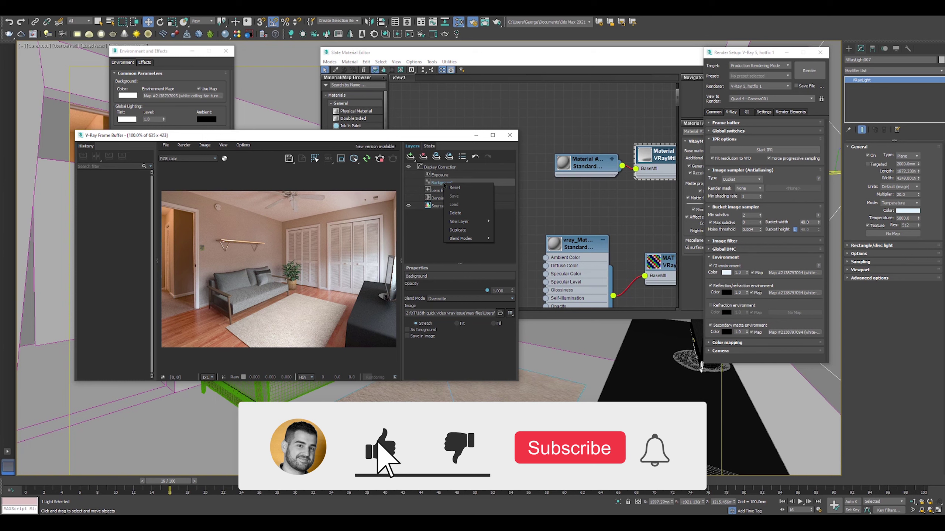
pyautogui.click(443, 185)
pyautogui.click(440, 175)
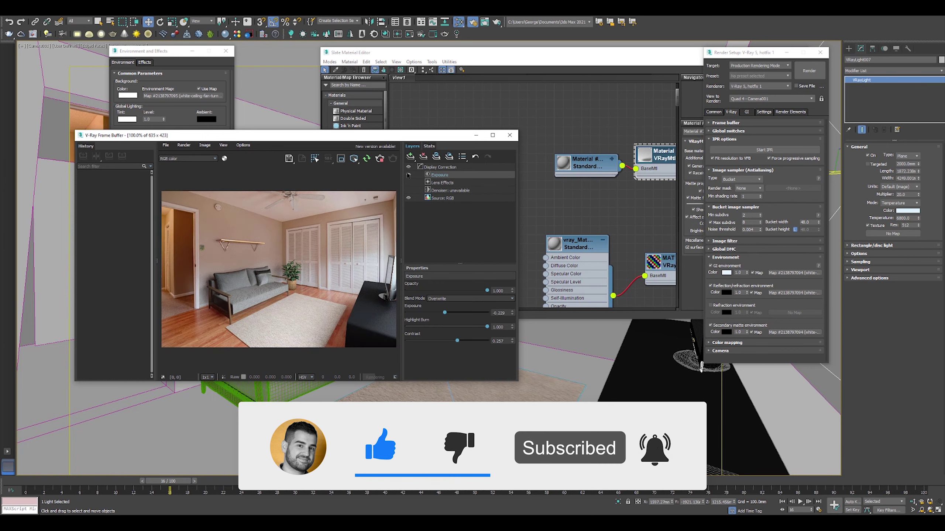
pyautogui.rightClick(429, 177)
pyautogui.click(438, 205)
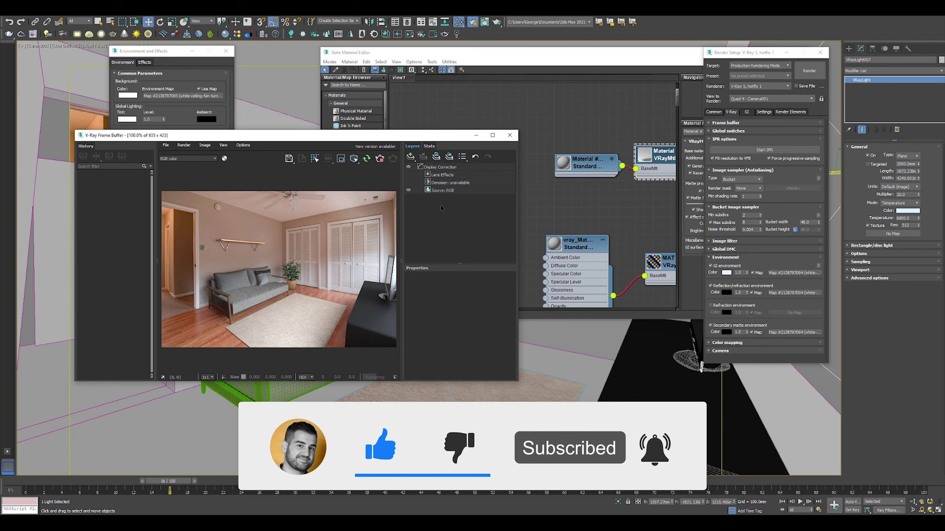
# Add a new Background layer to the frame buffer and load white-ceiling-fan-turned-off-3935340.jpg as its image
pyautogui.click(410, 156)
pyautogui.click(424, 178)
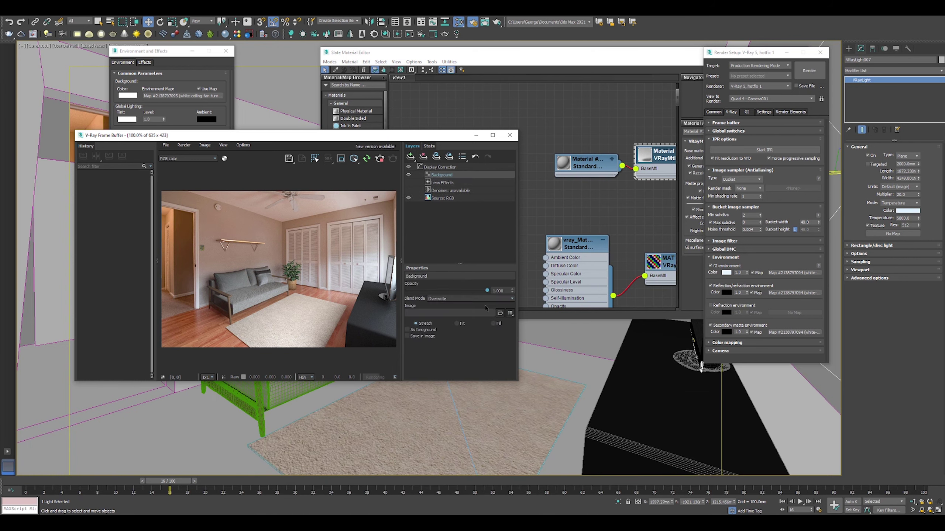
pyautogui.click(510, 313)
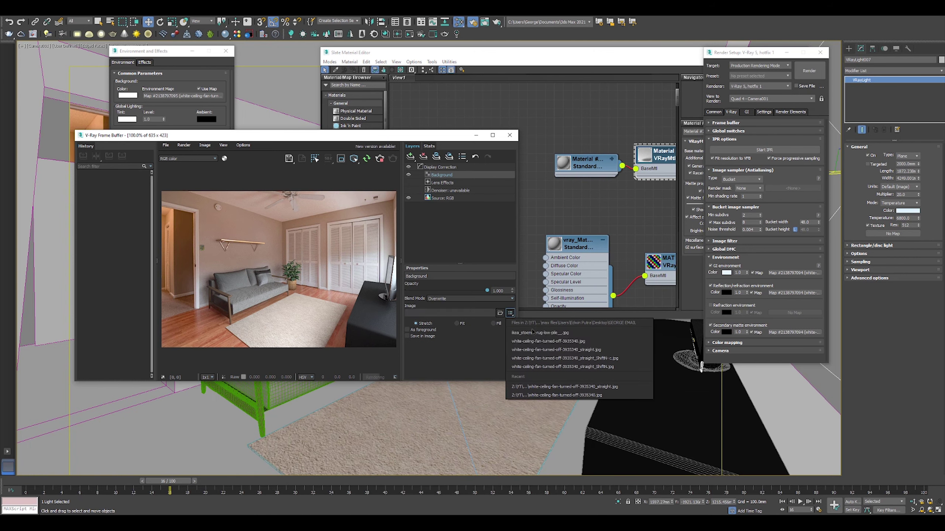
pyautogui.click(564, 341)
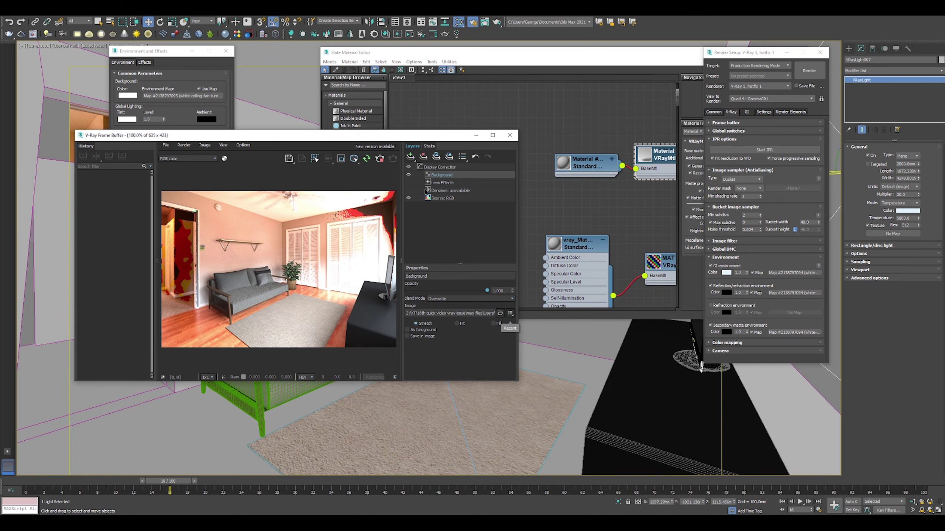
# Hide the Background layer, inspect the furniture in the rendered image, and stop the interactive rendering
pyautogui.click(408, 174)
pyautogui.scroll(1, 203, 293)
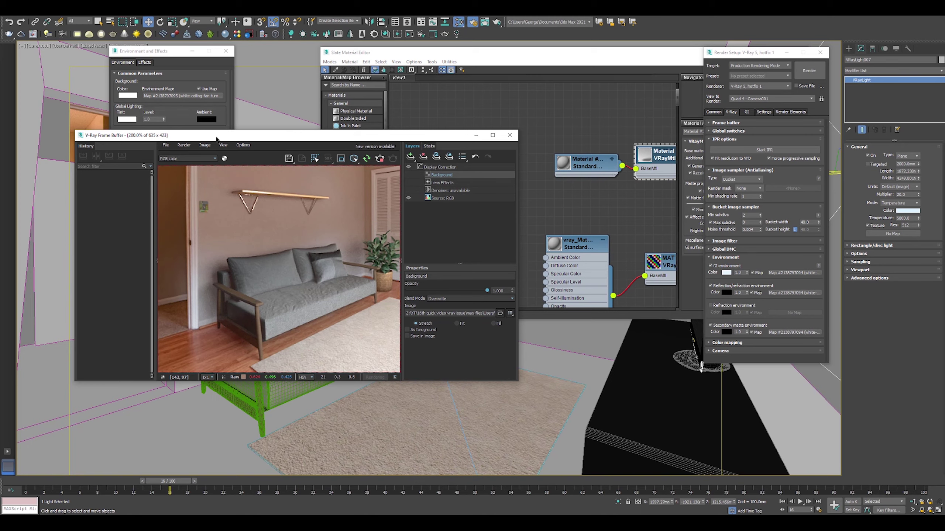
pyautogui.moveTo(218, 135); pyautogui.dragTo(196, 185)
pyautogui.scroll(-1, 221, 289)
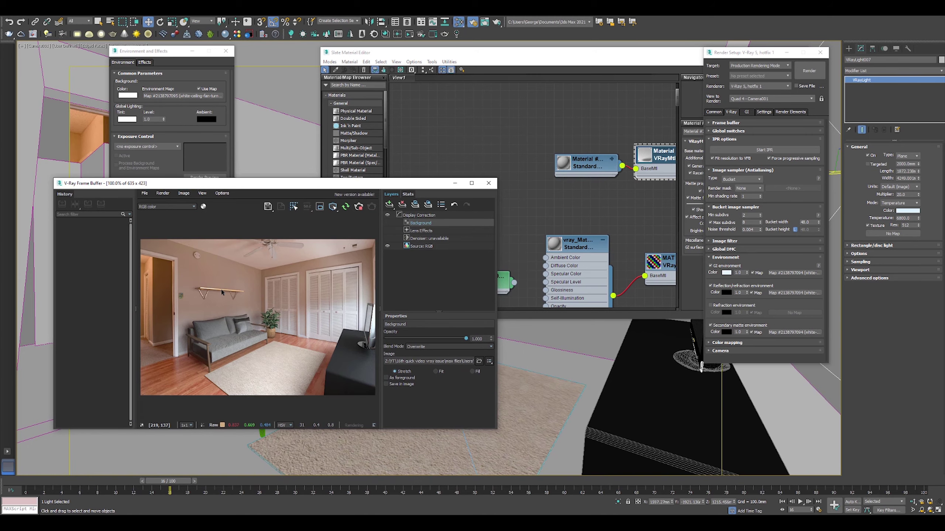
pyautogui.click(360, 207)
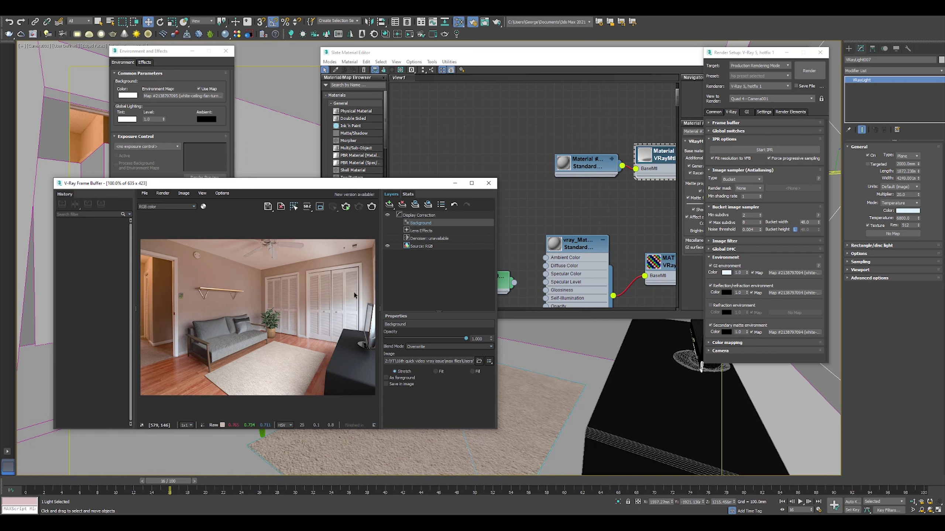